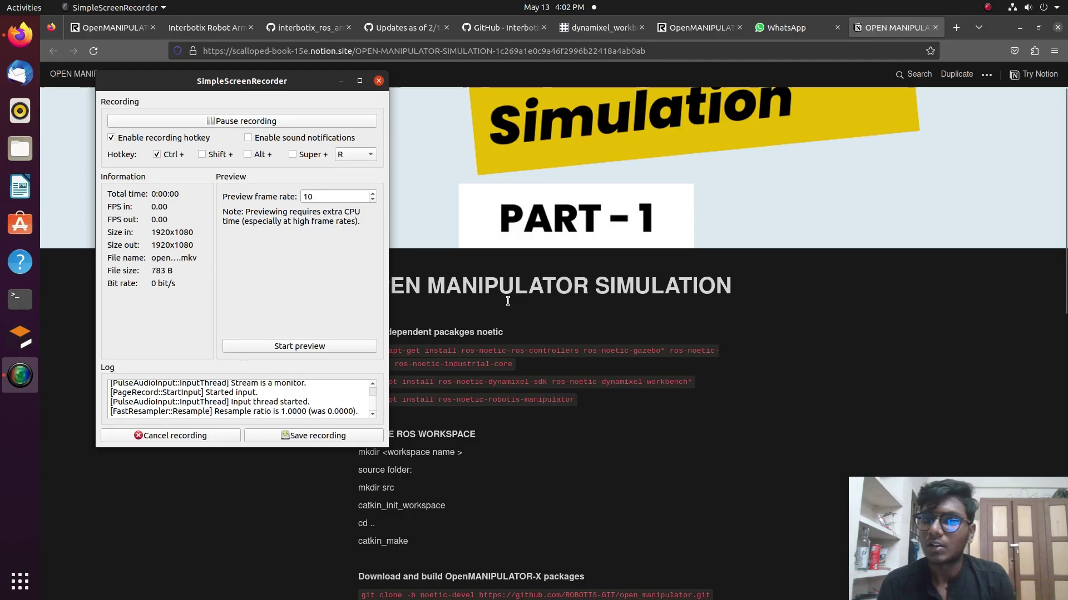
Scroll through the Notion setup guide to find its SETUP section.
{"action": "left_click", "coordinate": [662, 309]}
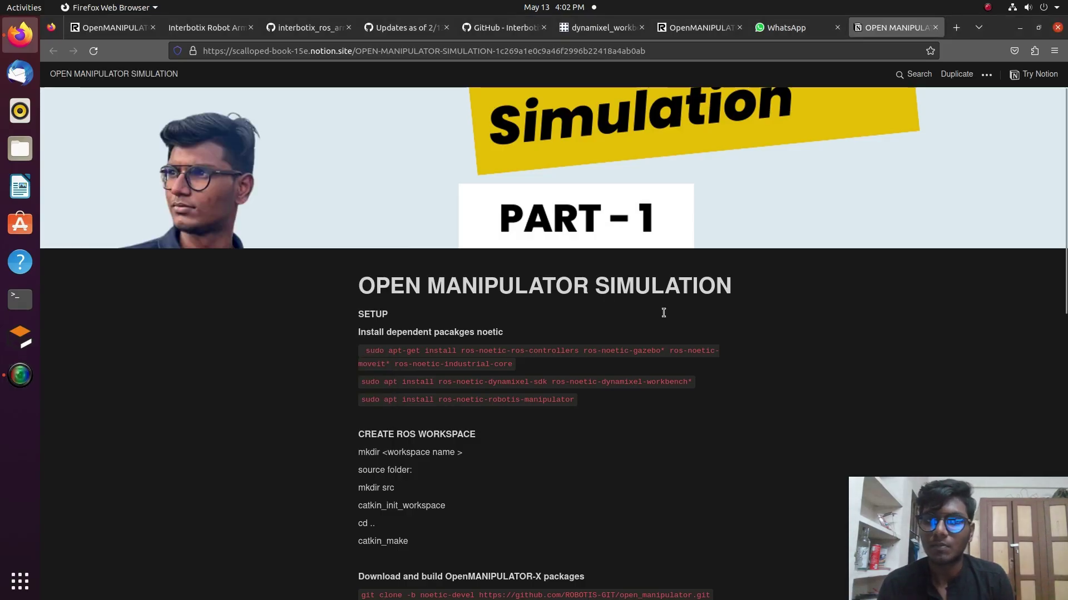
{"action": "scroll", "coordinate": [419, 291], "scroll_direction": "down", "scroll_amount": 3}
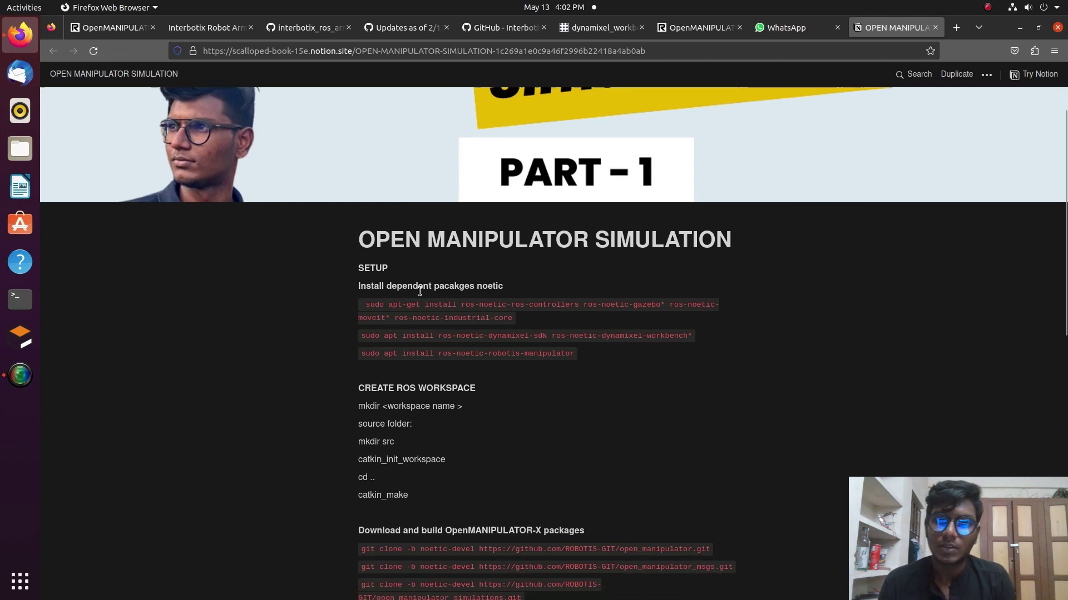
{"action": "scroll", "coordinate": [420, 291], "scroll_direction": "down", "scroll_amount": 6}
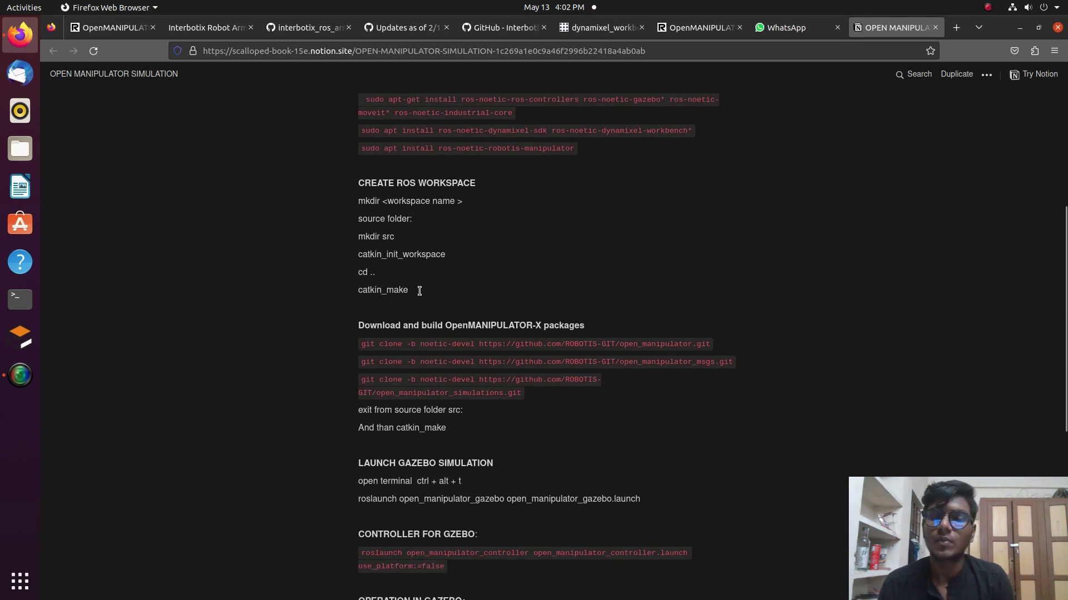
{"action": "scroll", "coordinate": [419, 291], "scroll_direction": "down", "scroll_amount": 3}
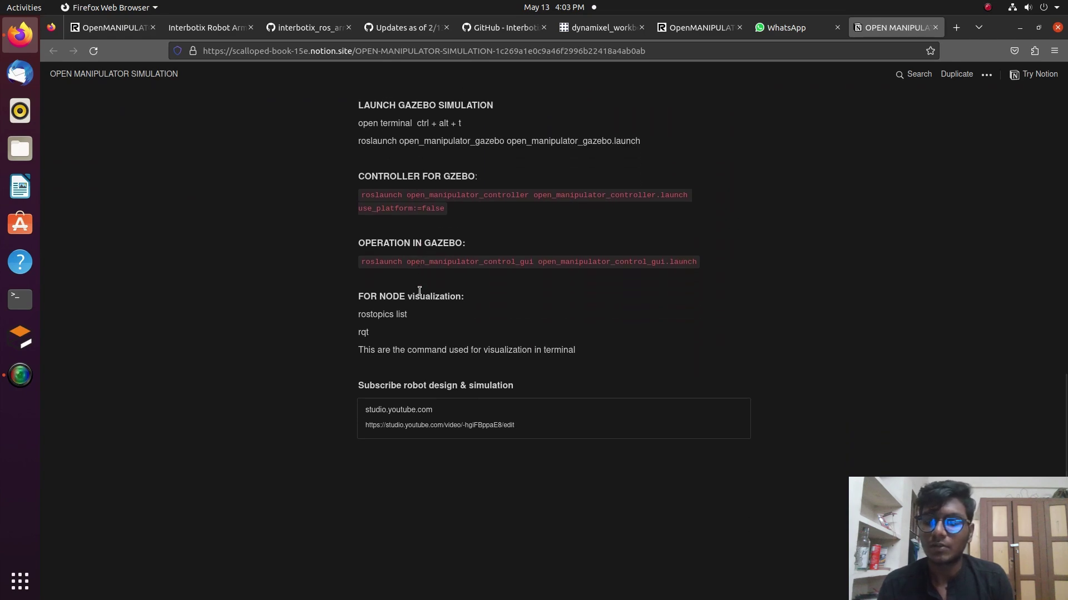
{"action": "scroll", "coordinate": [419, 291], "scroll_direction": "up", "scroll_amount": 1}
{"action": "scroll", "coordinate": [419, 291], "scroll_direction": "up", "scroll_amount": 8}
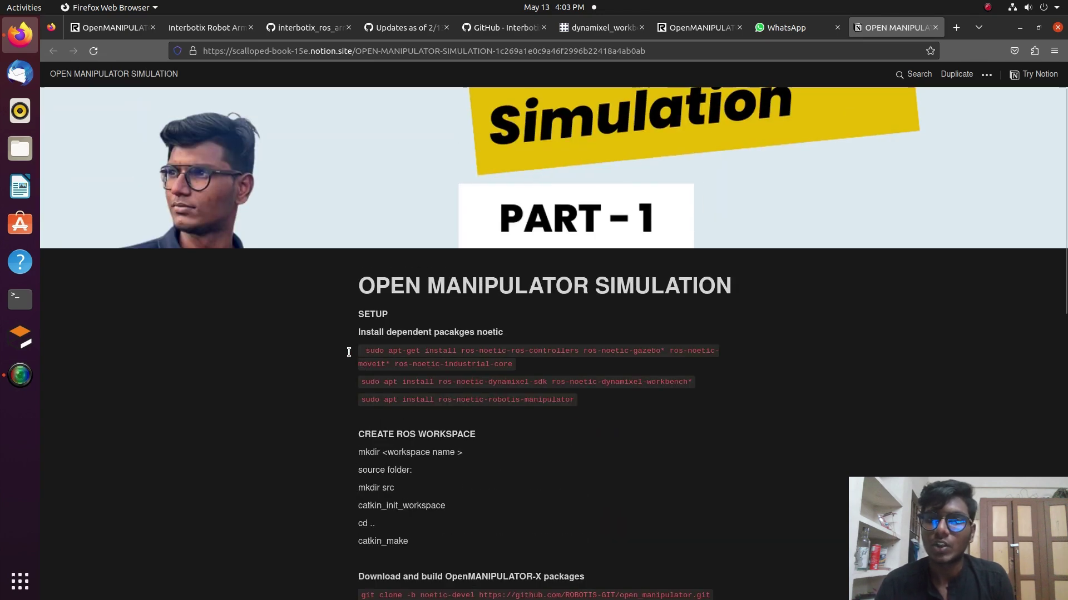
Open a terminal with sudo authenticated and copy the first apt-get dependency install command.
{"action": "key", "text": "ctrl+alt+t"}
{"action": "key", "text": "Return"}
{"action": "left_click_drag", "start_coordinate": [361, 350], "coordinate": [514, 364]}
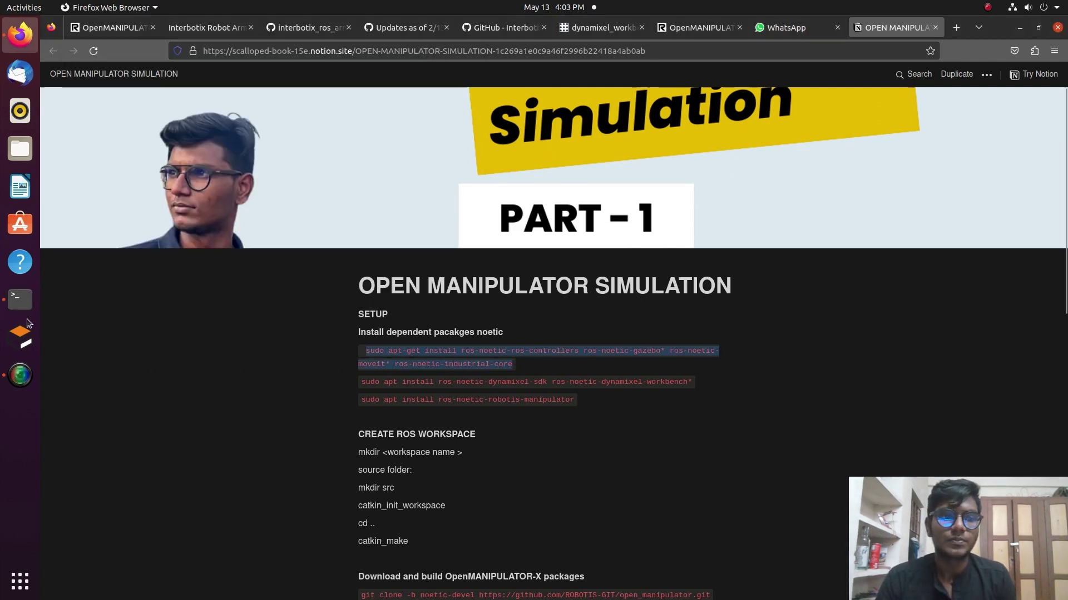
{"action": "left_click", "coordinate": [20, 299]}
Run the pasted dependency install command, which stops after a rejected sudo password.
{"action": "middle_click", "coordinate": [298, 247]}
{"action": "key", "text": "Return"}
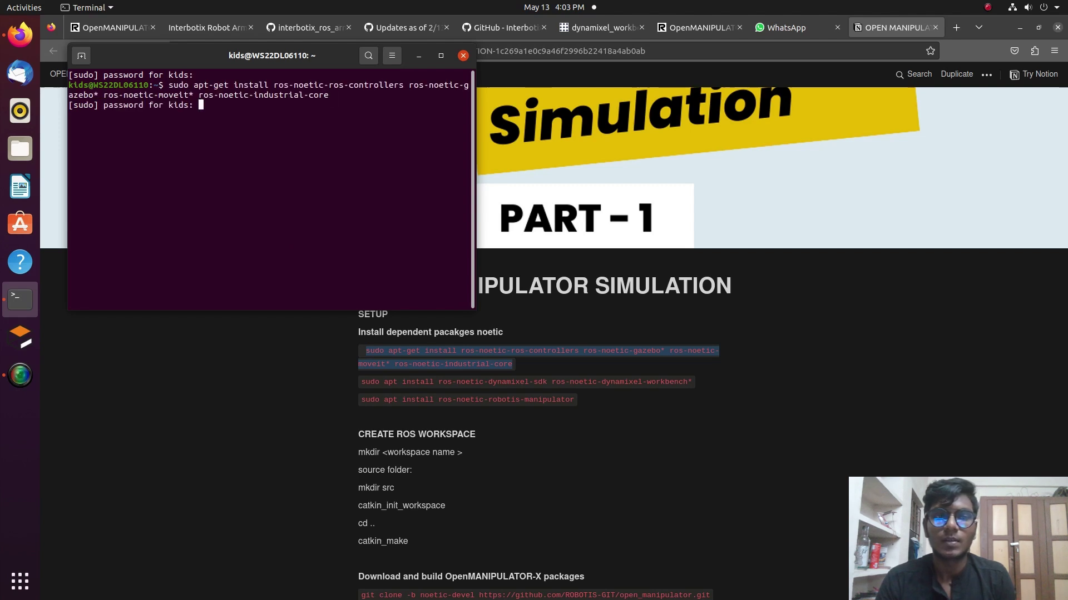
{"action": "key", "text": "Return"}
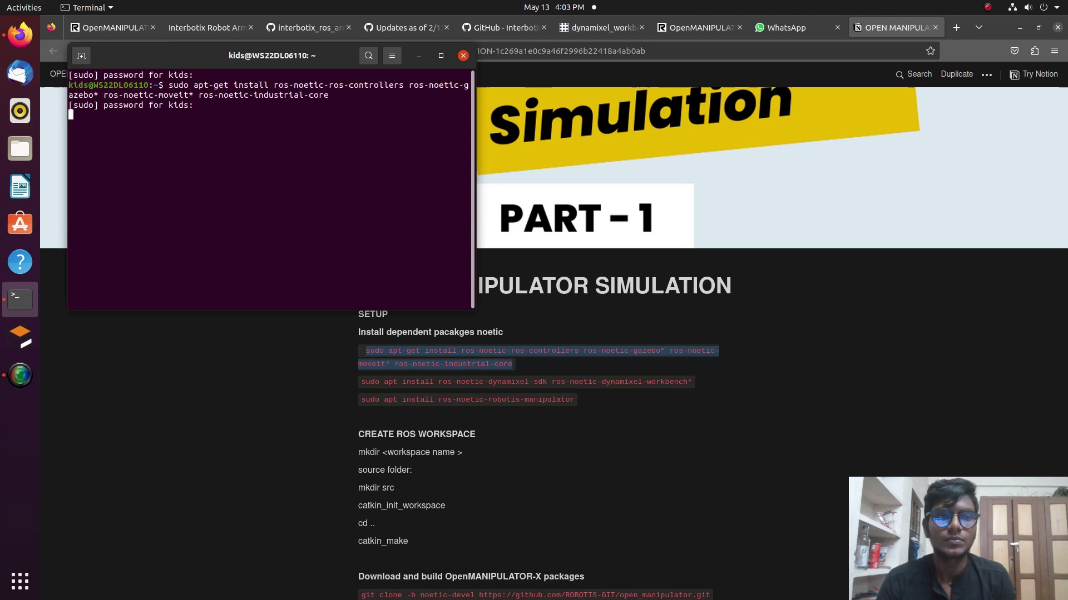
{"action": "key", "text": "ctrl+c"}
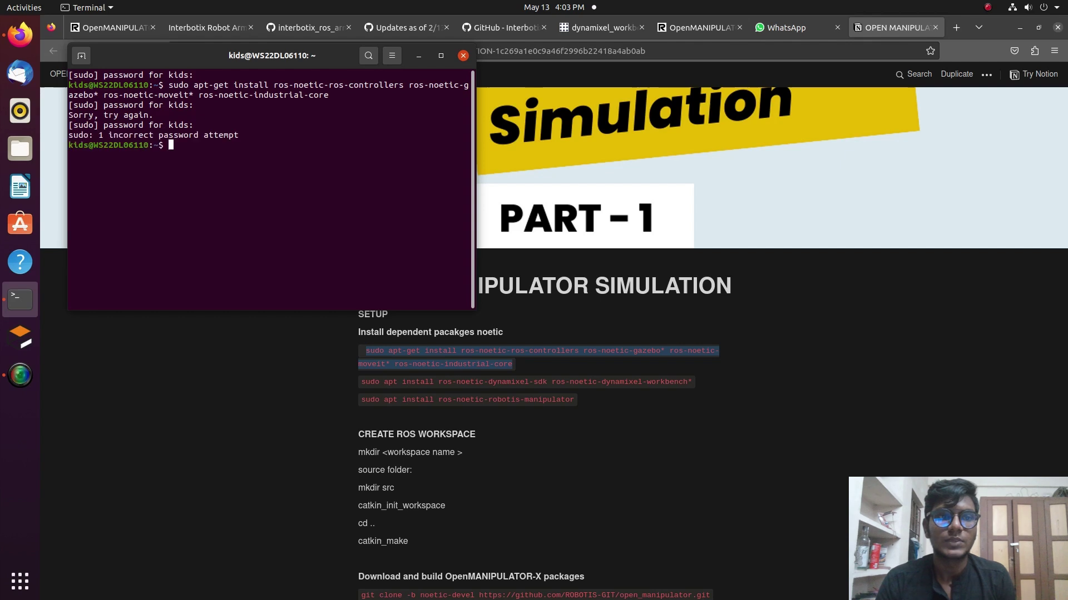
Select the dynamixel install line on the guide, then scroll further down the page.
{"action": "left_click_drag", "start_coordinate": [361, 382], "coordinate": [619, 401]}
{"action": "left_click", "coordinate": [618, 401]}
{"action": "scroll", "coordinate": [478, 408], "scroll_direction": "down", "scroll_amount": 5}
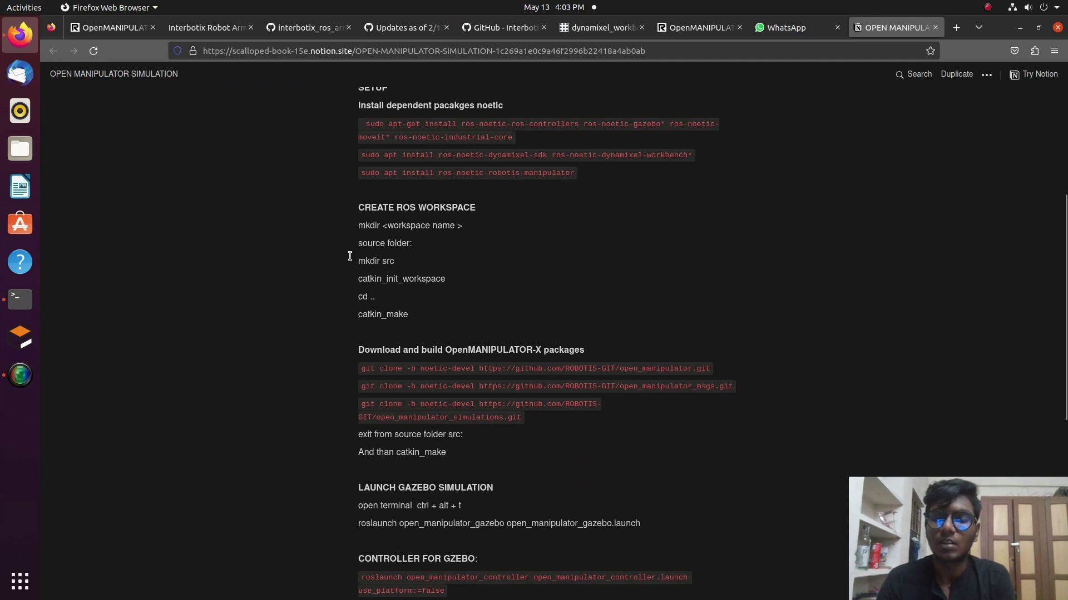
Create the open_manipulator_ws folder using the mkdir line copied from the guide.
{"action": "left_click_drag", "start_coordinate": [358, 225], "coordinate": [508, 232]}
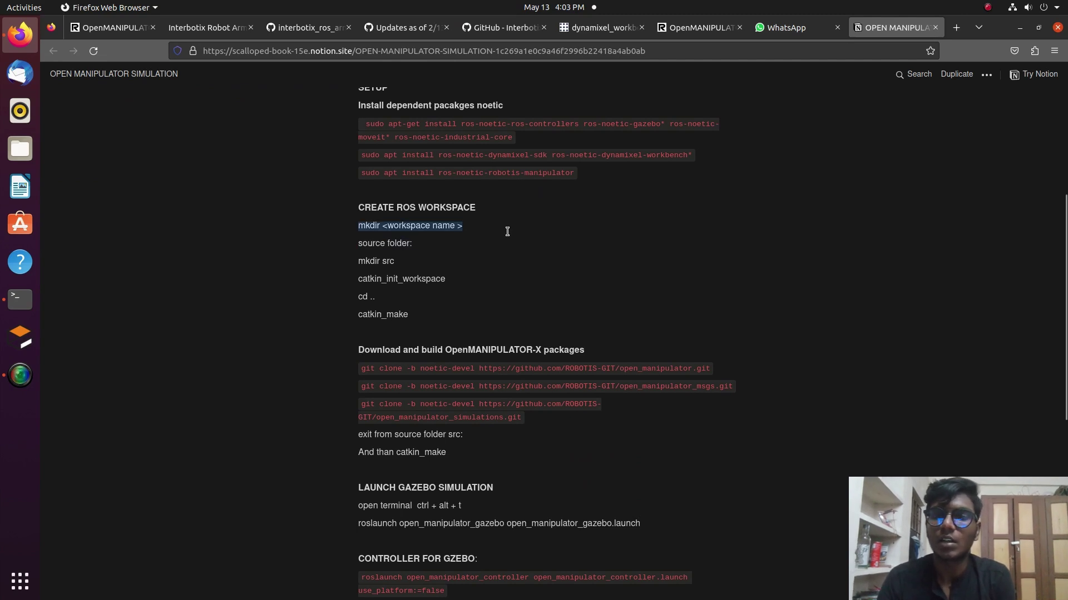
{"action": "left_click", "coordinate": [20, 299]}
{"action": "key", "text": "ctrl+shift+v"}
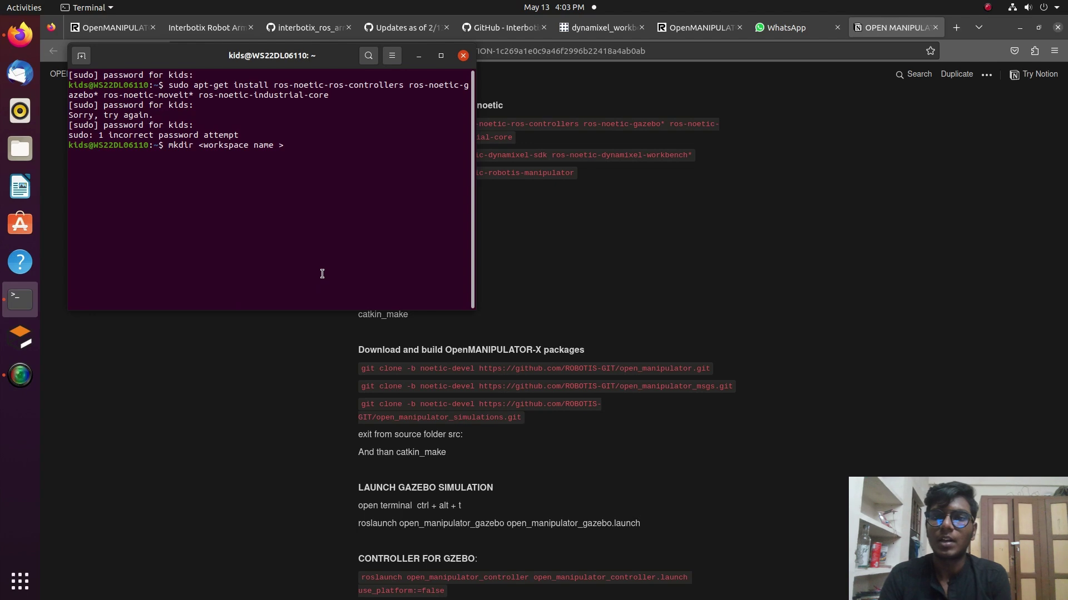
{"action": "key", "text": "BackSpace"}
{"action": "key", "text": "BackSpace"}
{"action": "key", "text": "BackSpace"}
{"action": "key", "text": "BackSpace"}
{"action": "key", "text": "BackSpace"}
{"action": "key", "text": "BackSpace"}
{"action": "key", "text": "BackSpace"}
{"action": "key", "text": "BackSpace"}
{"action": "key", "text": "BackSpace"}
{"action": "key", "text": "BackSpace"}
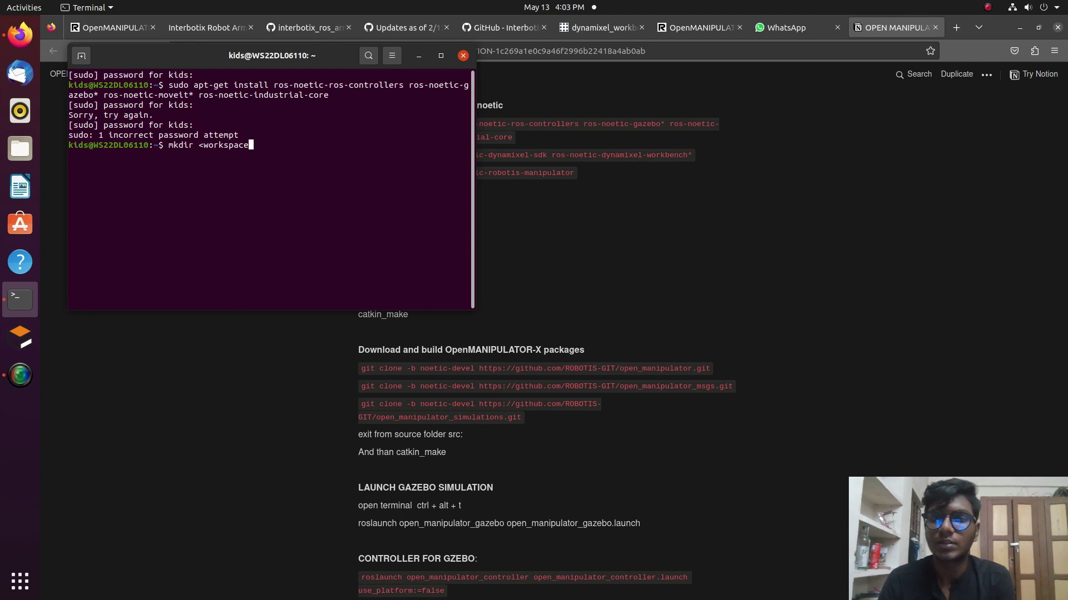
{"action": "key", "text": "BackSpace"}
{"action": "key", "text": "BackSpace"}
{"action": "key", "text": "BackSpace"}
{"action": "key", "text": "BackSpace"}
{"action": "key", "text": "BackSpace"}
{"action": "key", "text": "BackSpace"}
{"action": "key", "text": "BackSpace"}
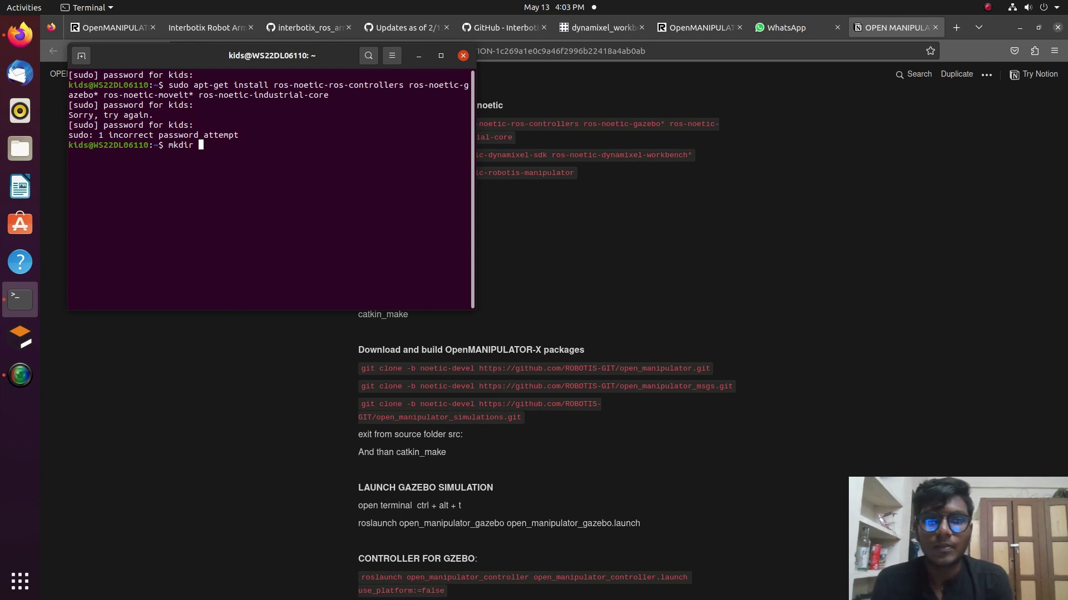
{"action": "type", "text": "open"}
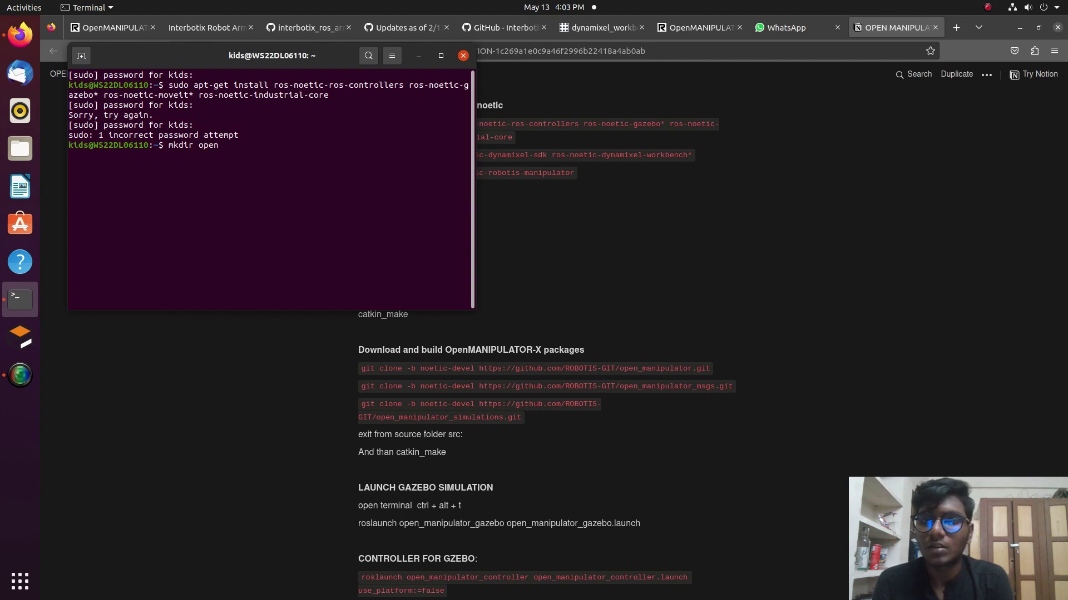
{"action": "type", "text": "_mani"}
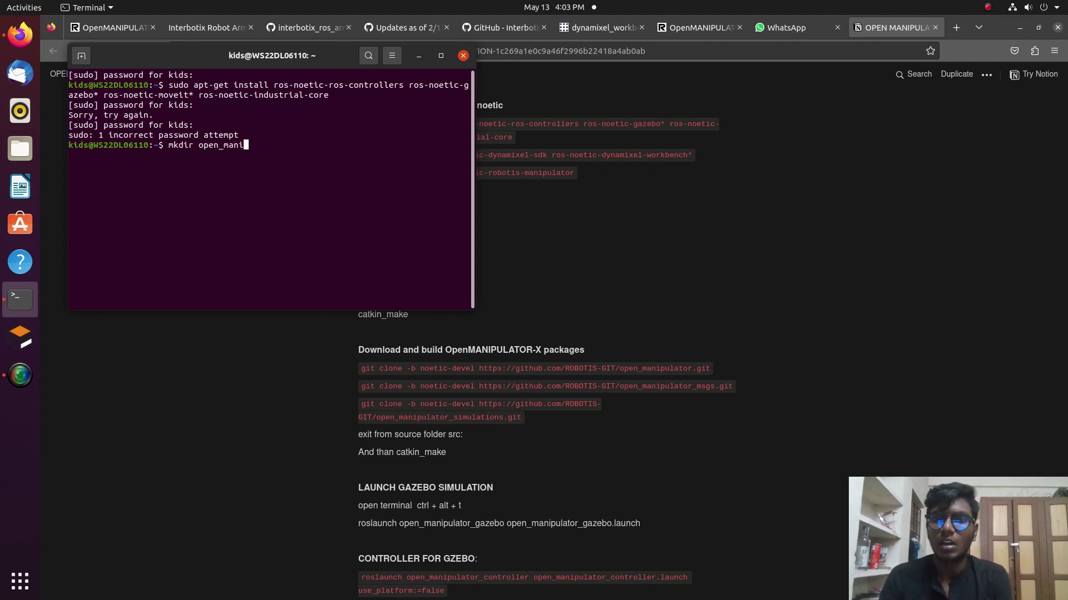
{"action": "type", "text": "pula"}
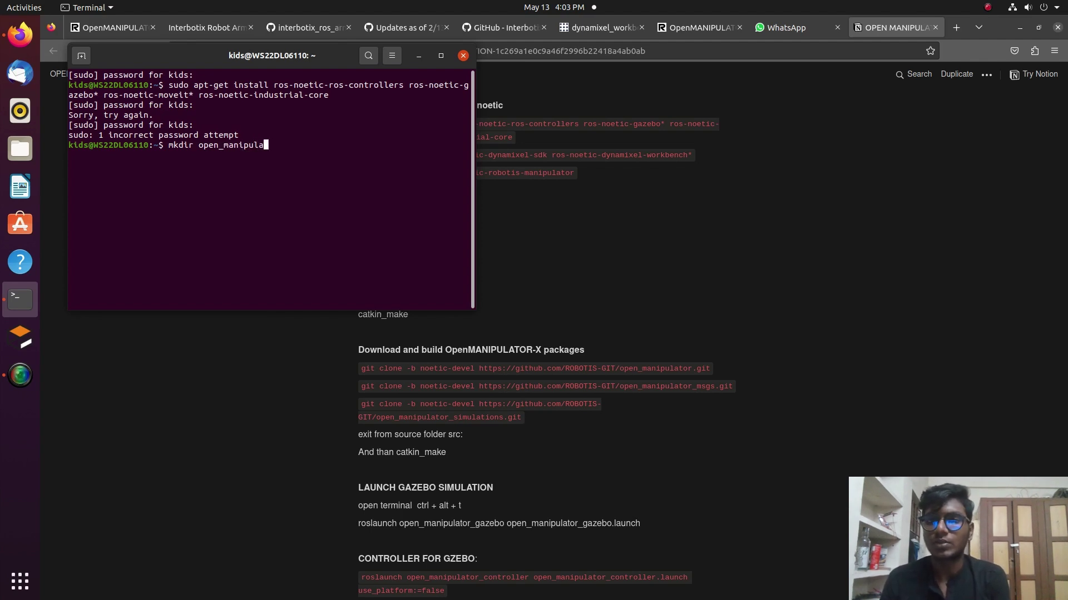
{"action": "type", "text": "tor_ws"}
{"action": "key", "text": "Return"}
Move the terminal window aside so the guide's workspace steps are visible.
{"action": "type", "text": "cd"}
{"action": "key", "text": "BackSpace"}
{"action": "key", "text": "BackSpace"}
{"action": "key", "text": "BackSpace"}
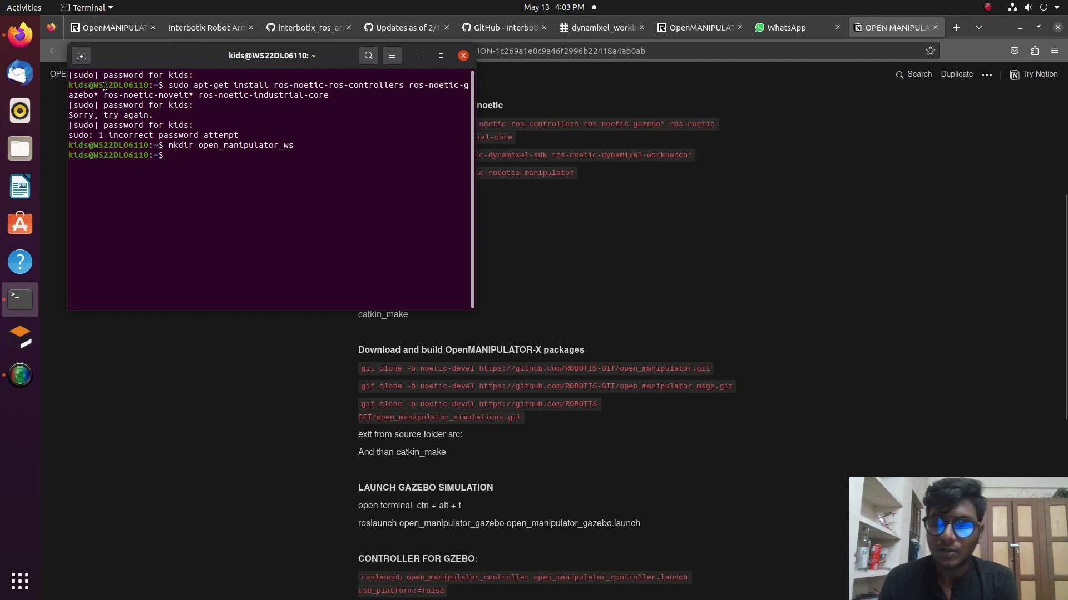
{"action": "left_click_drag", "start_coordinate": [184, 56], "coordinate": [688, 112]}
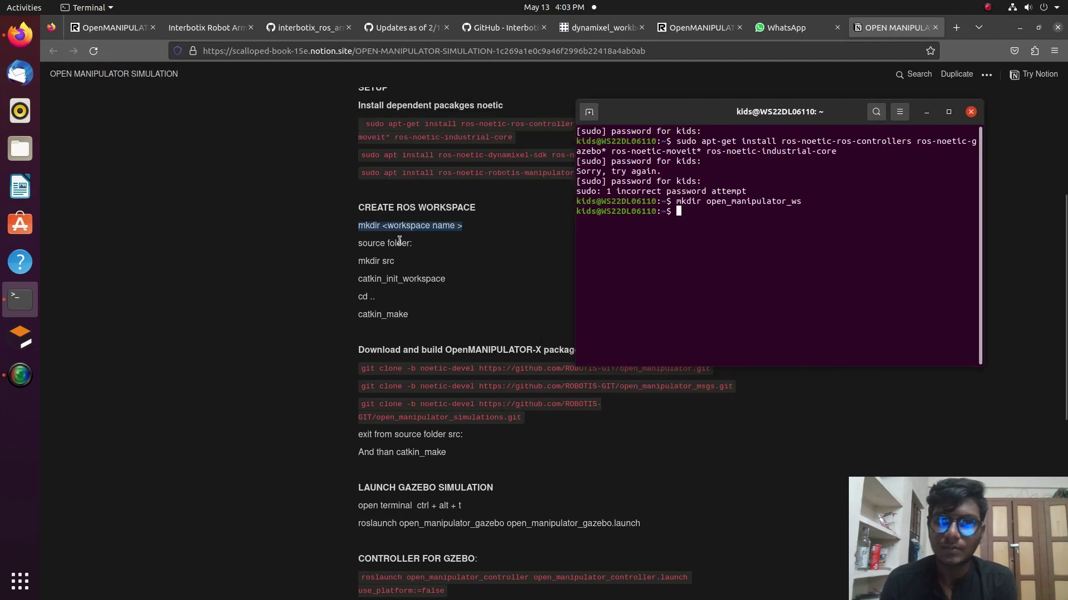
Enter open_manipulator_ws and create a src folder inside it.
{"action": "type", "text": "cd ope"}
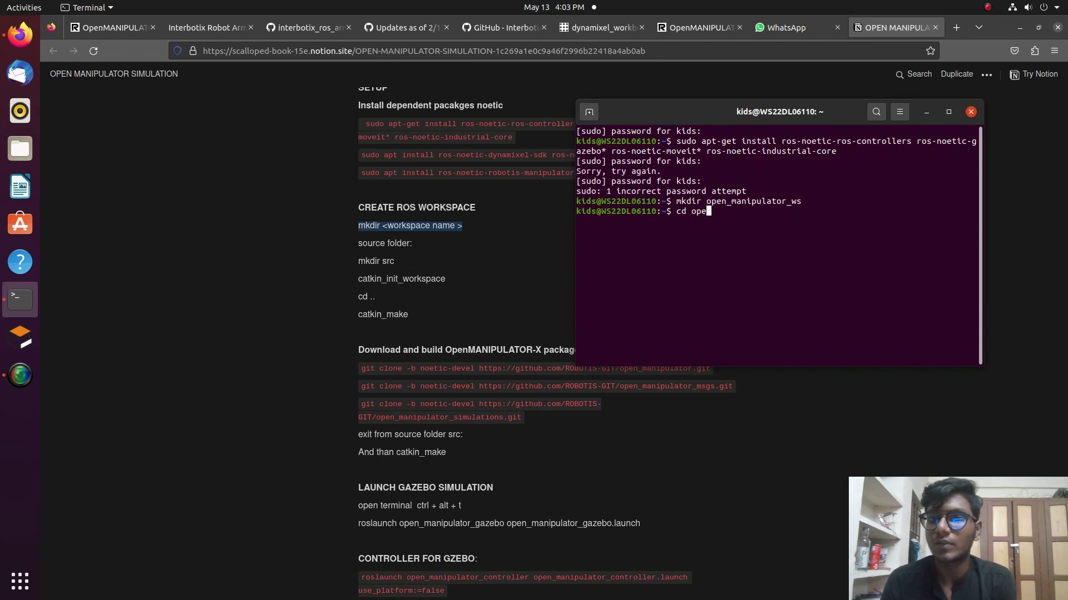
{"action": "type", "text": "n_manipulator_"}
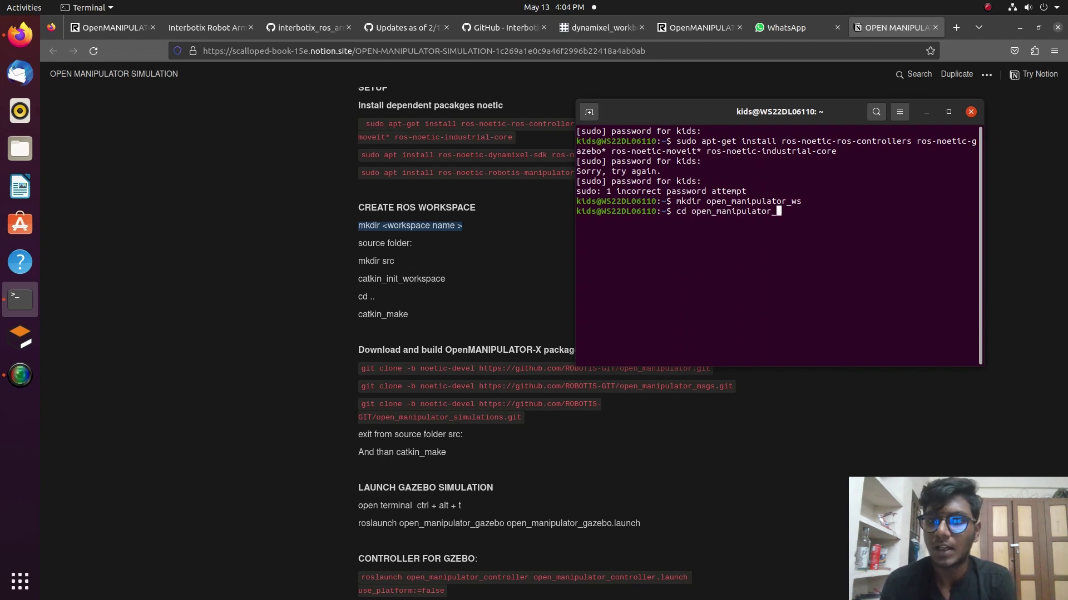
{"action": "key", "text": "Return"}
{"action": "key", "text": "Up"}
{"action": "type", "text": "ws/"}
{"action": "key", "text": "Return"}
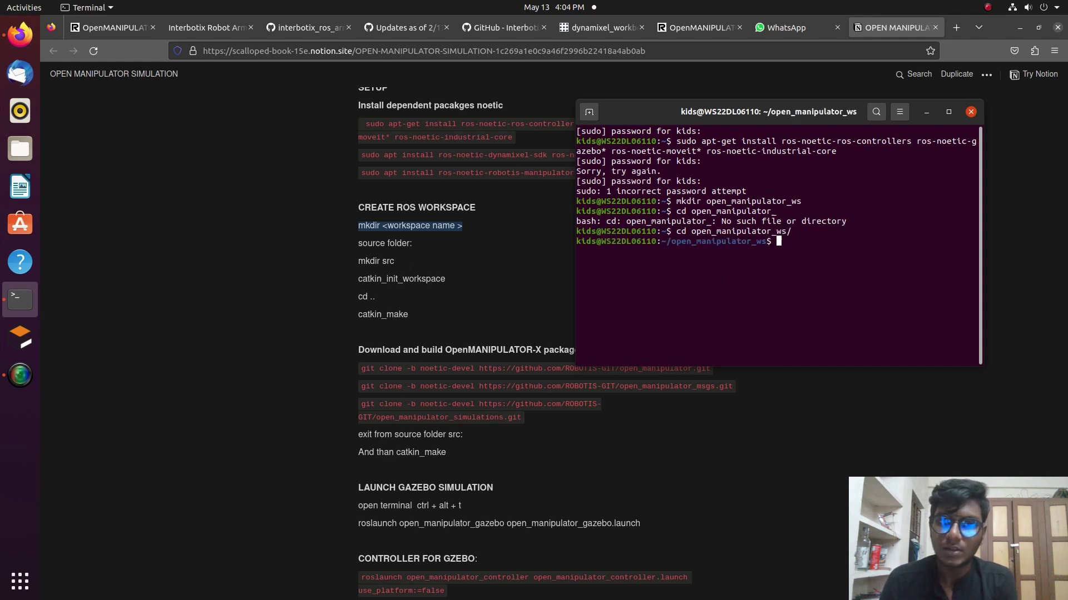
{"action": "type", "text": "mkd"}
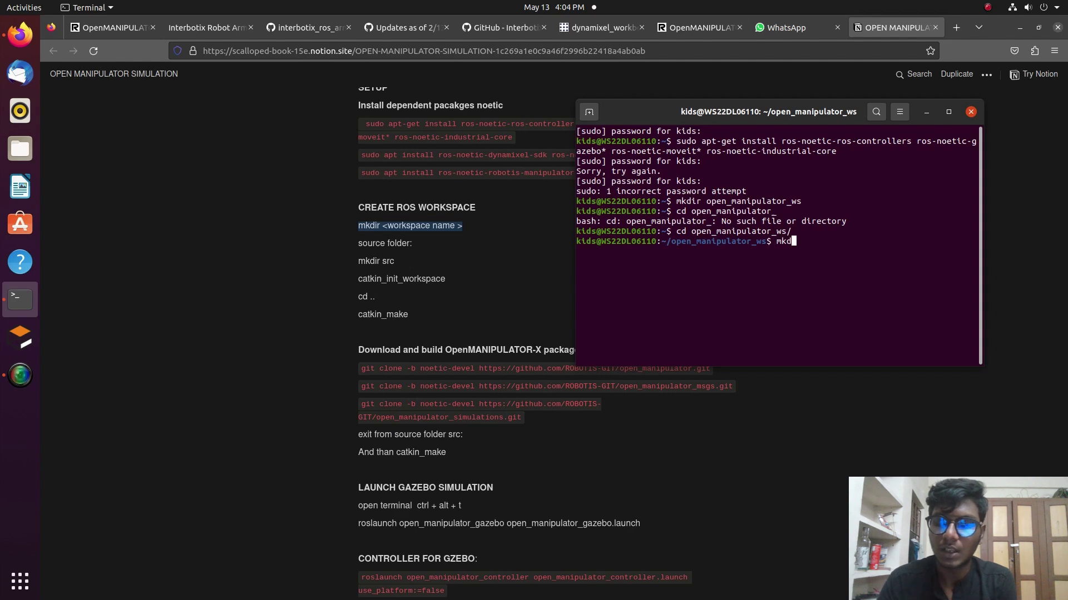
{"action": "type", "text": "ir src"}
{"action": "key", "text": "Return"}
Move into src and initialise it with catkin_init_workspace.
{"action": "type", "text": "cd s"}
{"action": "key", "text": "Tab"}
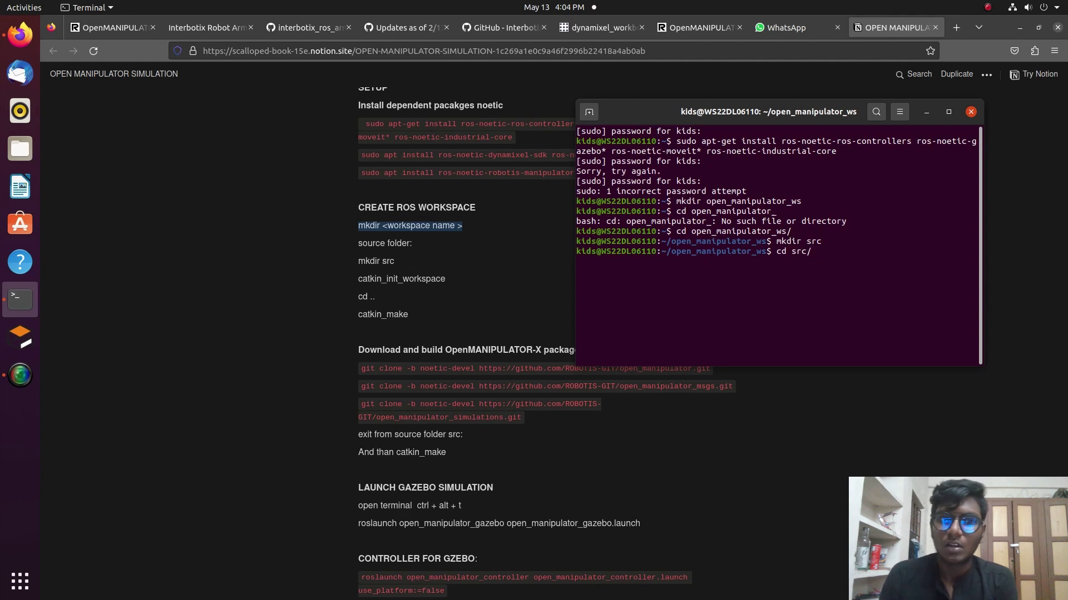
{"action": "type", "text": "\\"}
{"action": "key", "text": "BackSpace"}
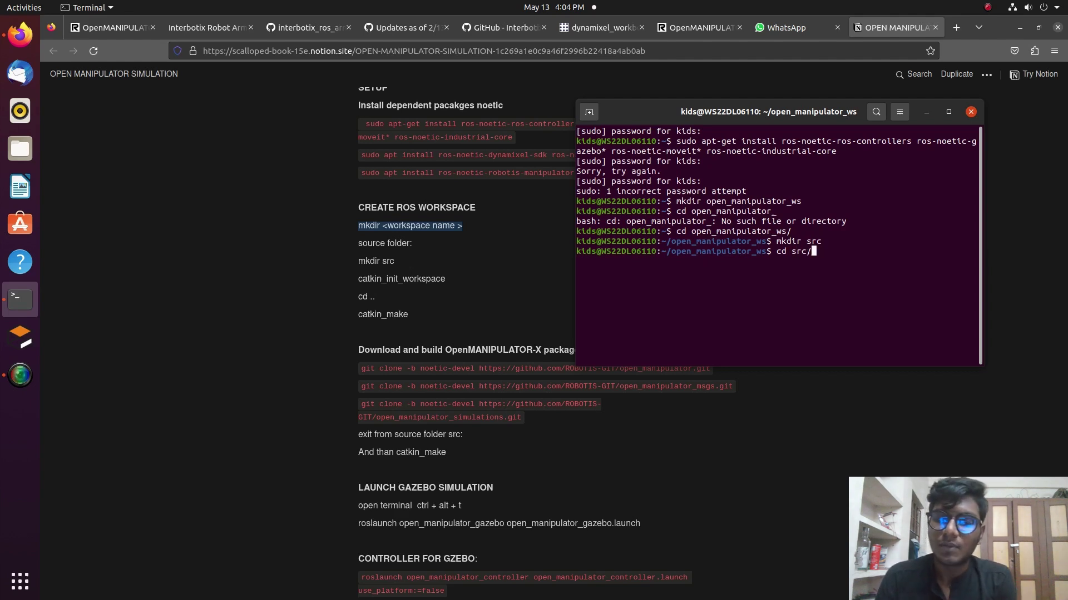
{"action": "key", "text": "Return"}
{"action": "type", "text": "cat"}
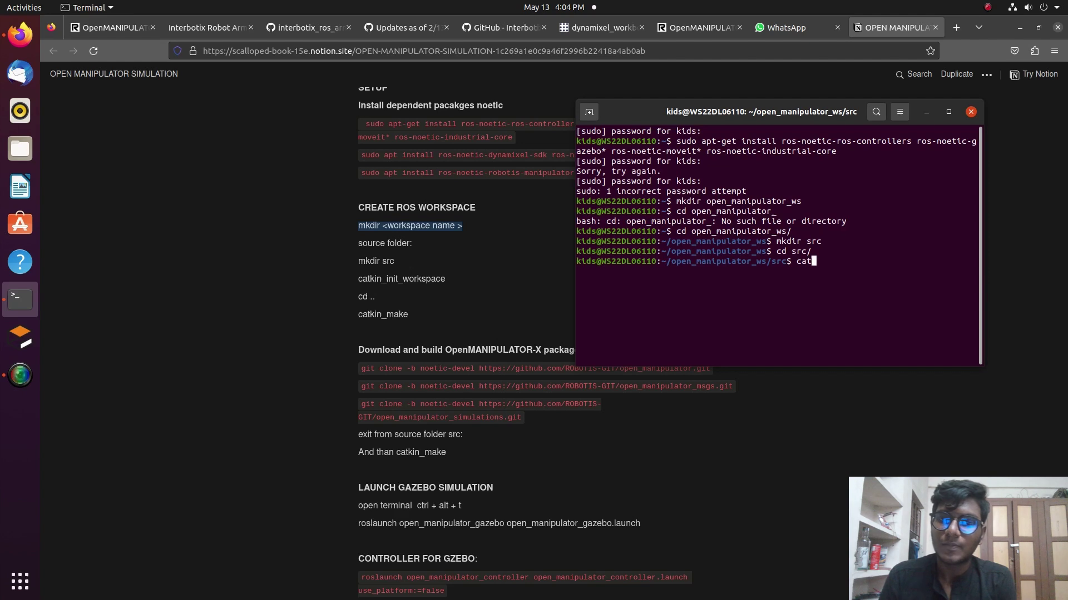
{"action": "type", "text": "kin_ini"}
{"action": "key", "text": "Tab"}
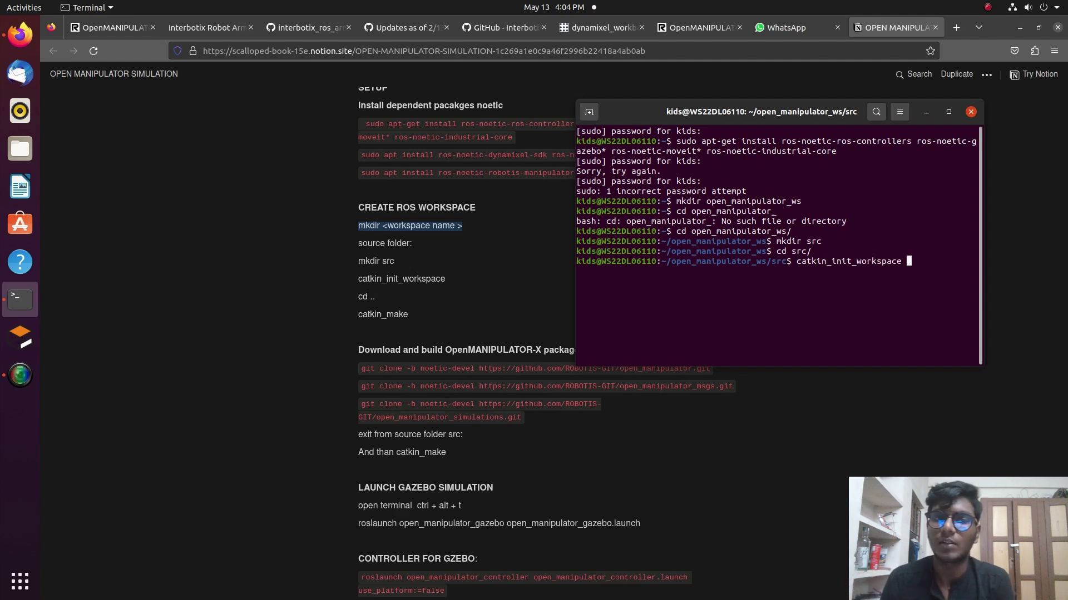
{"action": "key", "text": "Return"}
Return to the workspace root and run catkin_make.
{"action": "type", "text": "cd .."}
{"action": "key", "text": "Return"}
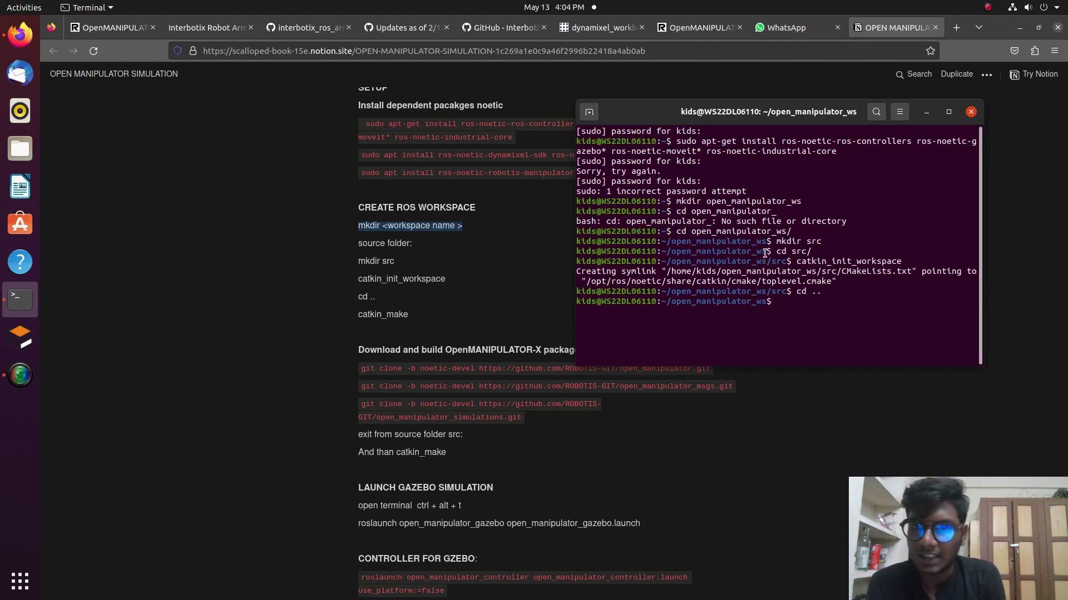
{"action": "left_click_drag", "start_coordinate": [765, 115], "coordinate": [777, 91]}
{"action": "type", "text": "c"}
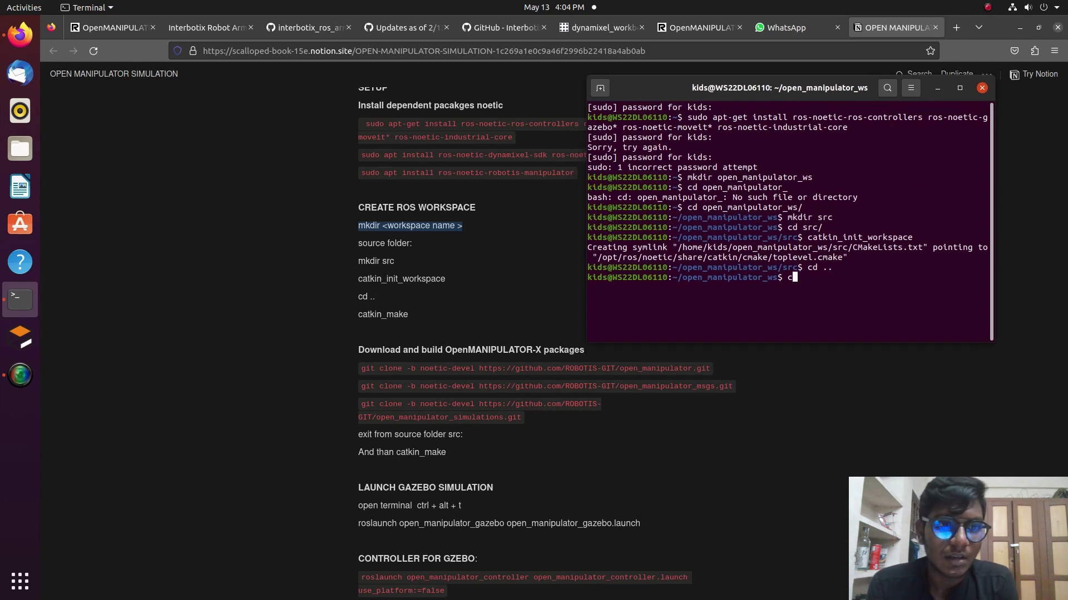
{"action": "type", "text": "atkin_make"}
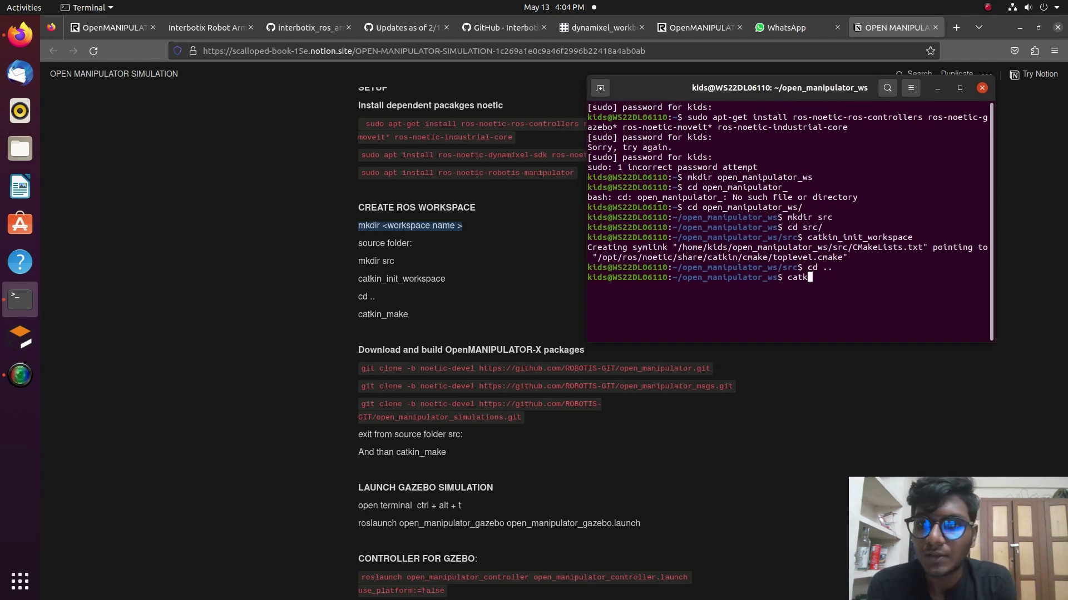
{"action": "key", "text": "Return"}
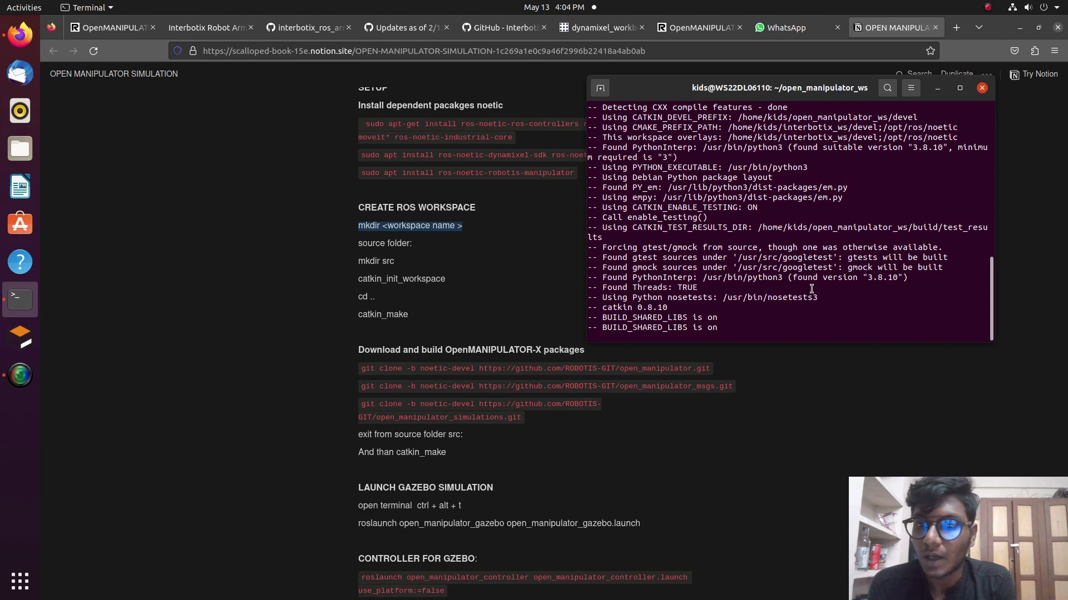
{"action": "left_click", "coordinate": [523, 384]}
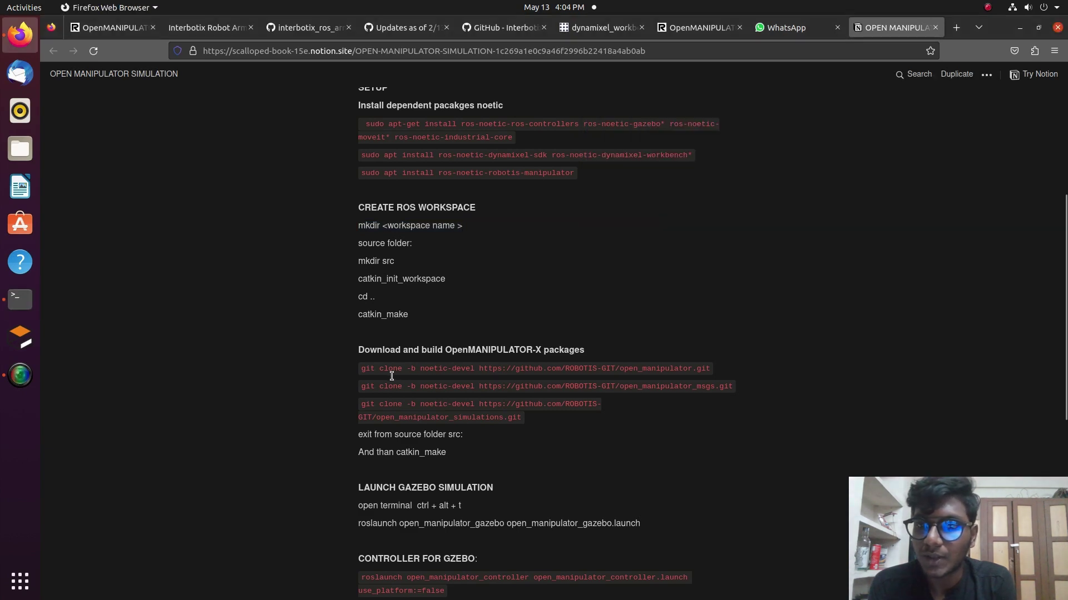
Copy the full open_manipulator git clone command from the guide.
{"action": "left_click_drag", "start_coordinate": [370, 369], "coordinate": [619, 379]}
{"action": "left_click_drag", "start_coordinate": [341, 395], "coordinate": [489, 422]}
{"action": "left_click", "coordinate": [353, 393]}
{"action": "left_click_drag", "start_coordinate": [362, 370], "coordinate": [711, 369]}
{"action": "key", "text": "ctrl+c"}
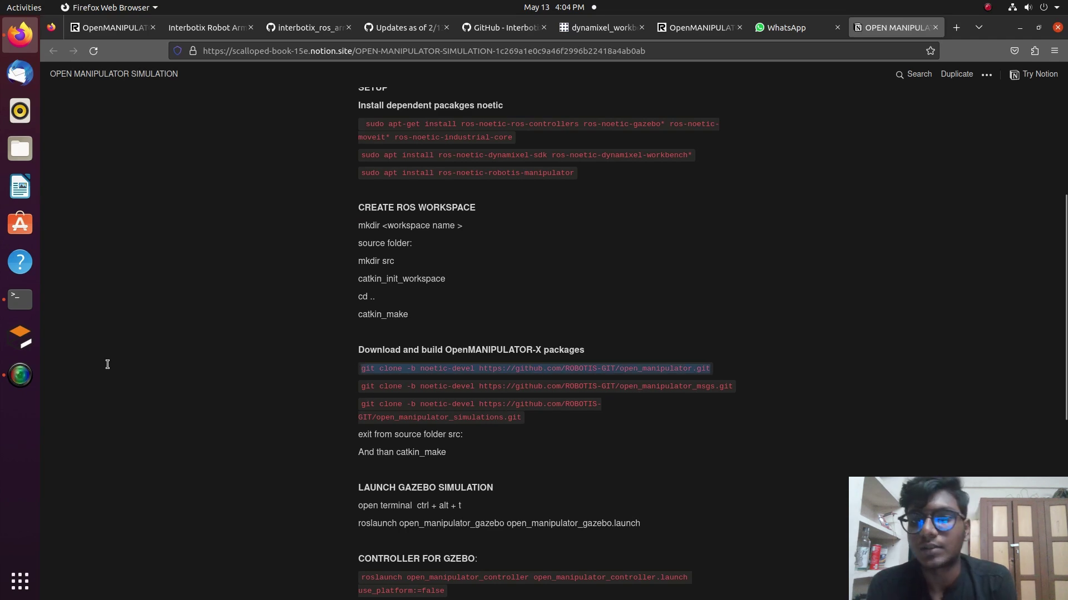
Clone the open_manipulator noetic-devel repository into the workspace's src folder.
{"action": "left_click", "coordinate": [20, 300]}
{"action": "key", "text": "ctrl+shift+v"}
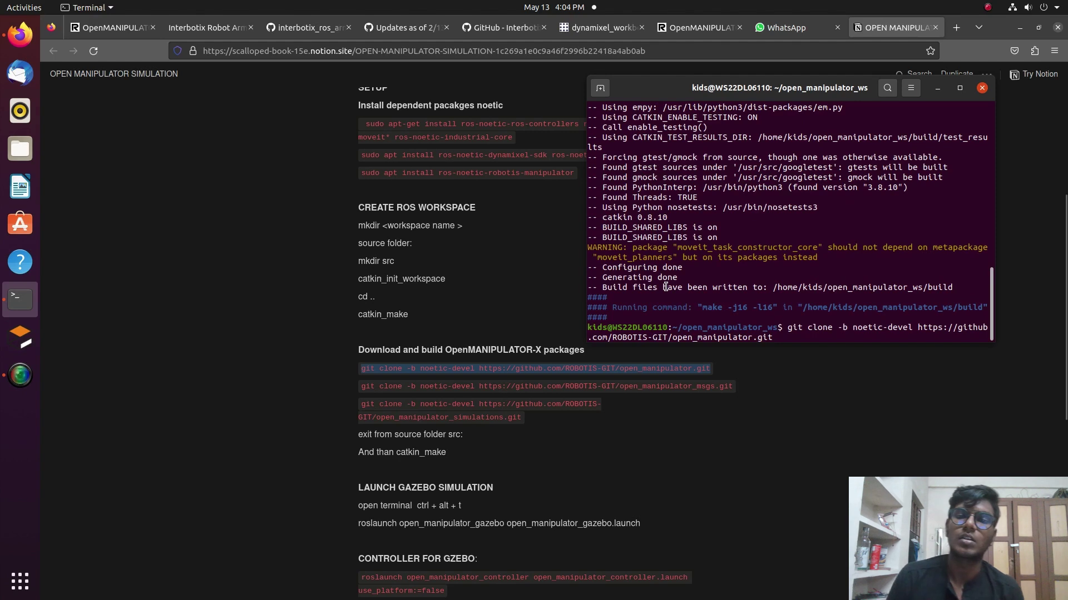
{"action": "key", "text": "ctrl+c"}
{"action": "type", "text": "cd src/"}
{"action": "key", "text": "Return"}
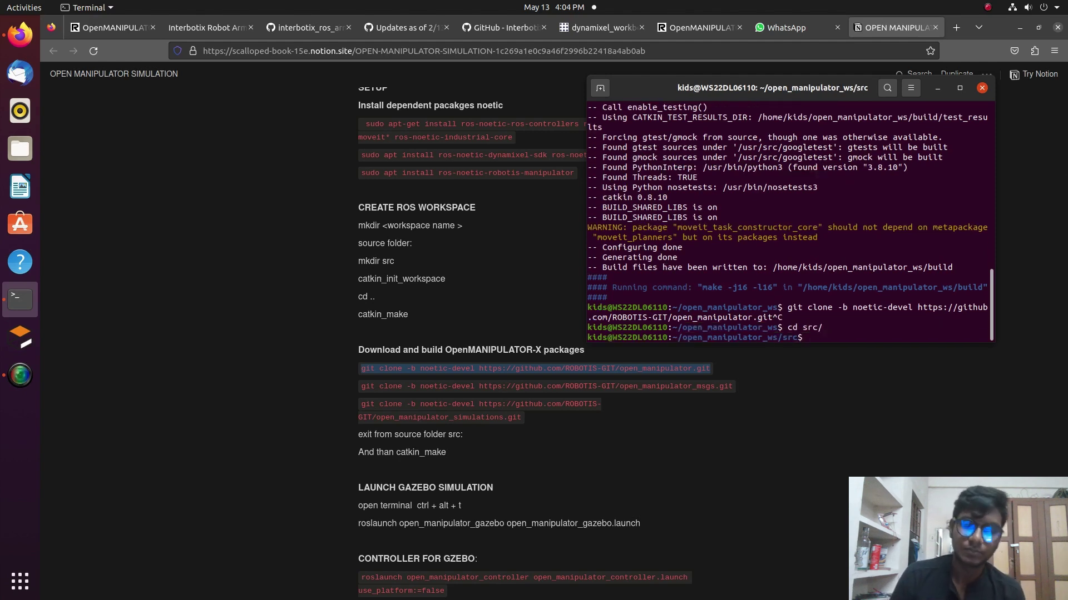
{"action": "key", "text": "ctrl+shift+v"}
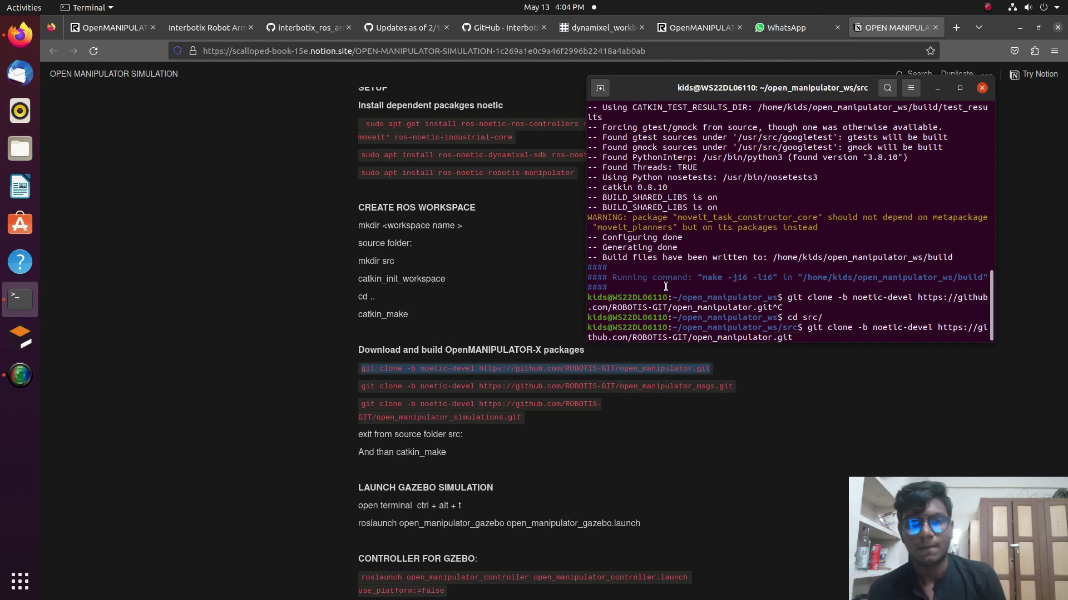
{"action": "key", "text": "Return"}
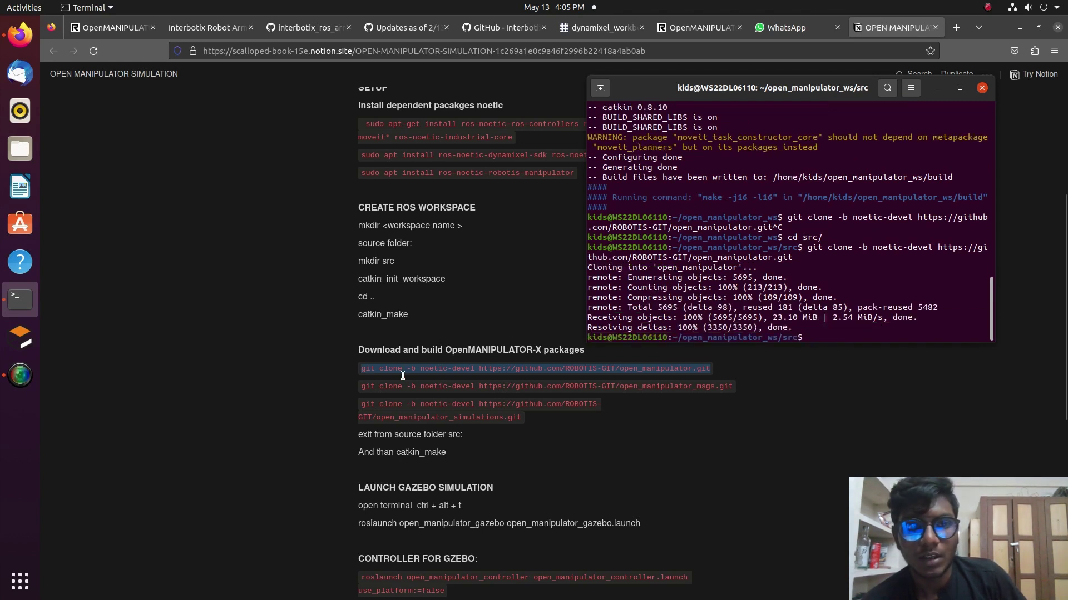
{"action": "left_click_drag", "start_coordinate": [359, 388], "coordinate": [744, 387]}
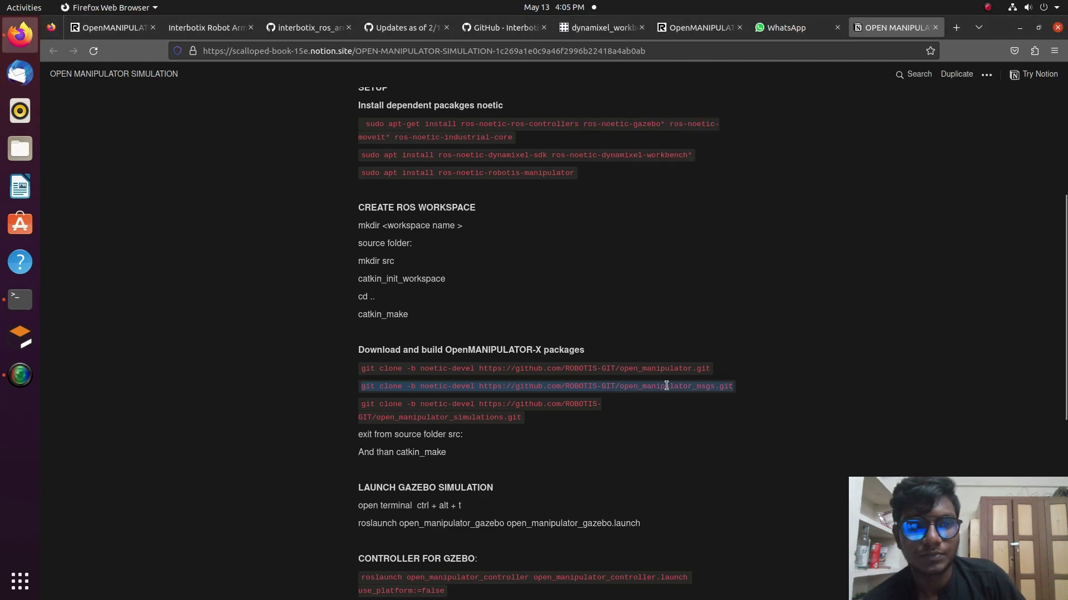
Clone the open_manipulator_msgs repository into src.
{"action": "left_click", "coordinate": [21, 300]}
{"action": "middle_click", "coordinate": [760, 287]}
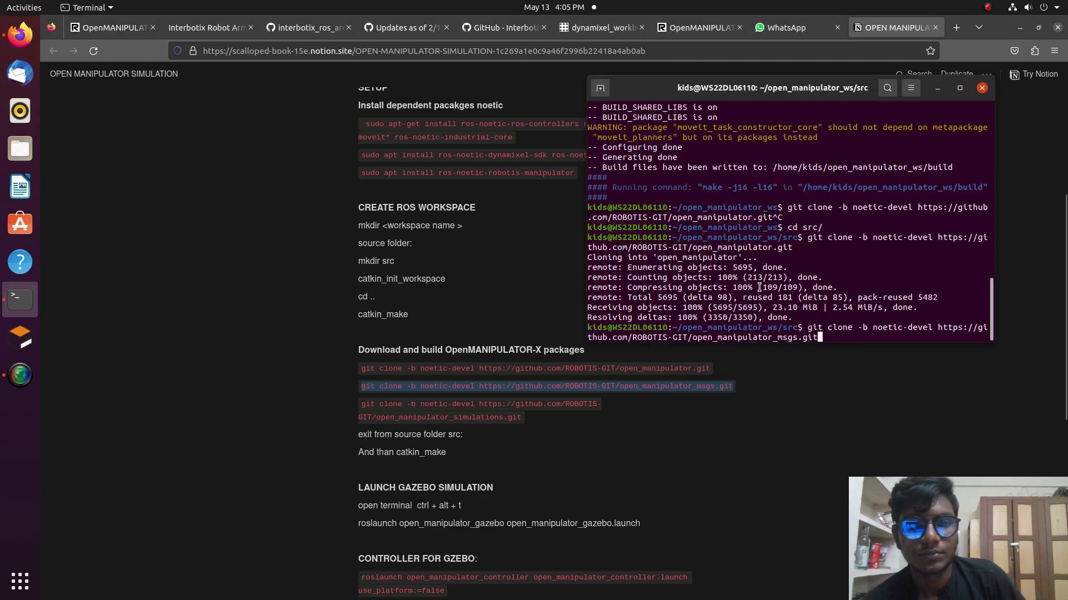
{"action": "key", "text": "Return"}
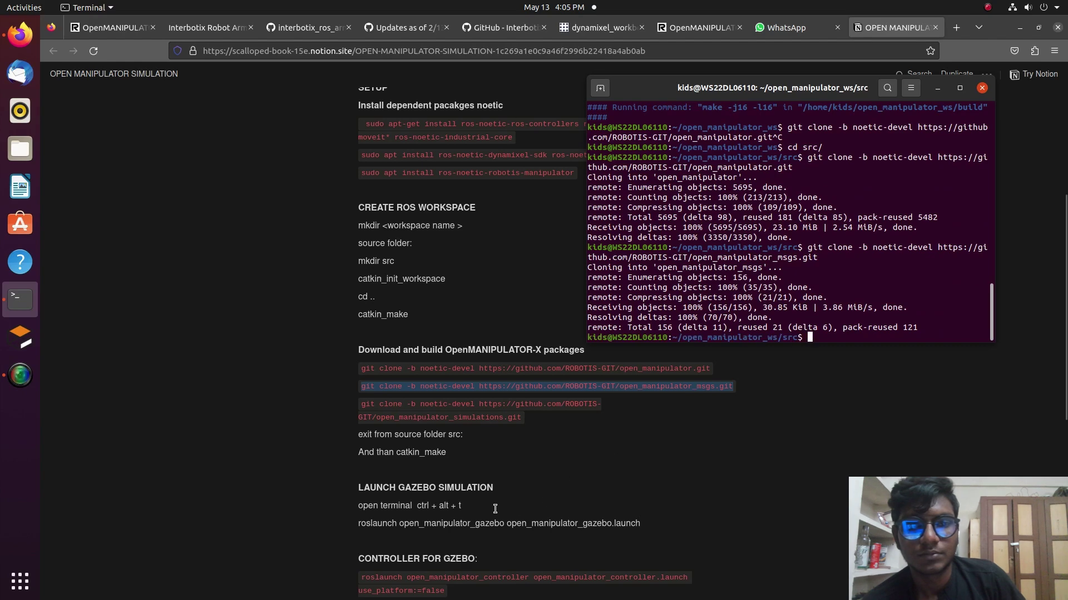
Clone open_manipulator_simulations into src, re-copying the full command after a partial paste.
{"action": "left_click_drag", "start_coordinate": [362, 402], "coordinate": [645, 402]}
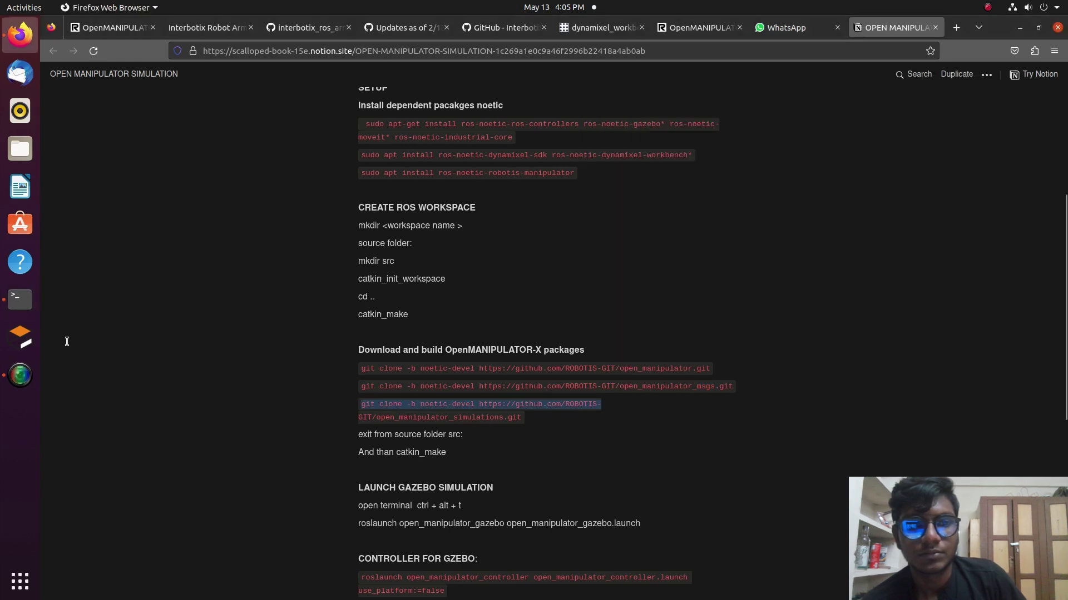
{"action": "left_click", "coordinate": [15, 303]}
{"action": "middle_click", "coordinate": [804, 306]}
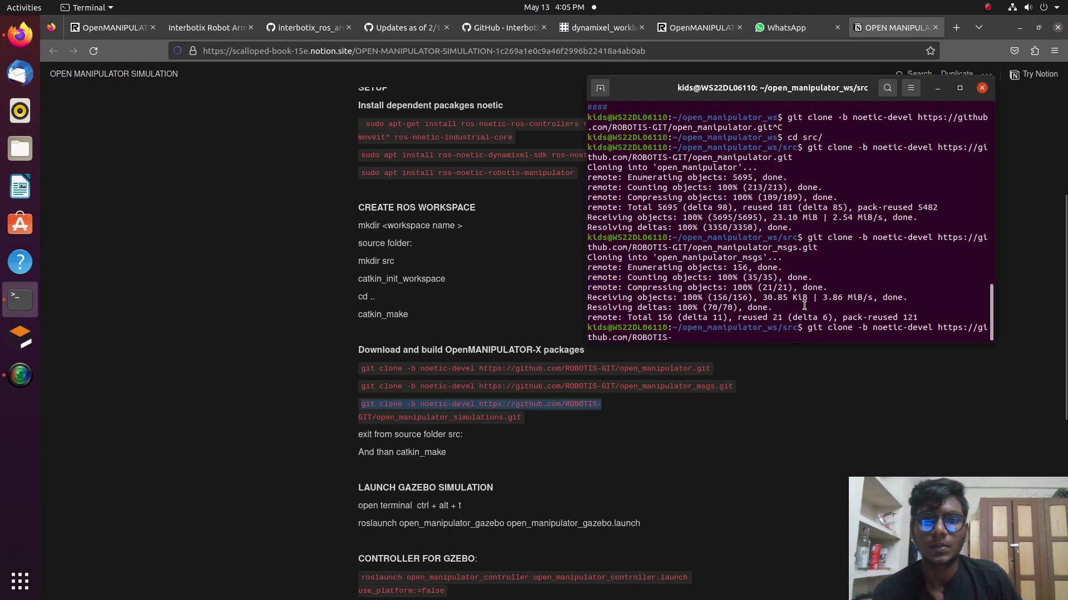
{"action": "key", "text": "Return"}
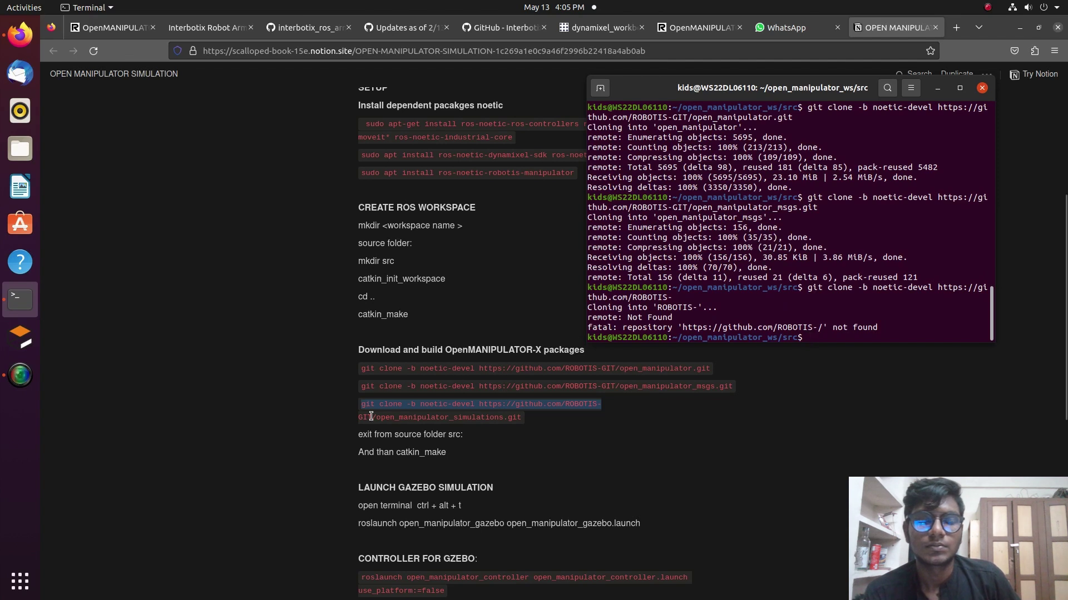
{"action": "left_click", "coordinate": [359, 403]}
{"action": "mouse_move", "coordinate": [359, 403]}
{"action": "left_mouse_down"}
{"action": "mouse_move", "coordinate": [414, 420]}
{"action": "mouse_move", "coordinate": [517, 426]}
{"action": "left_mouse_up"}
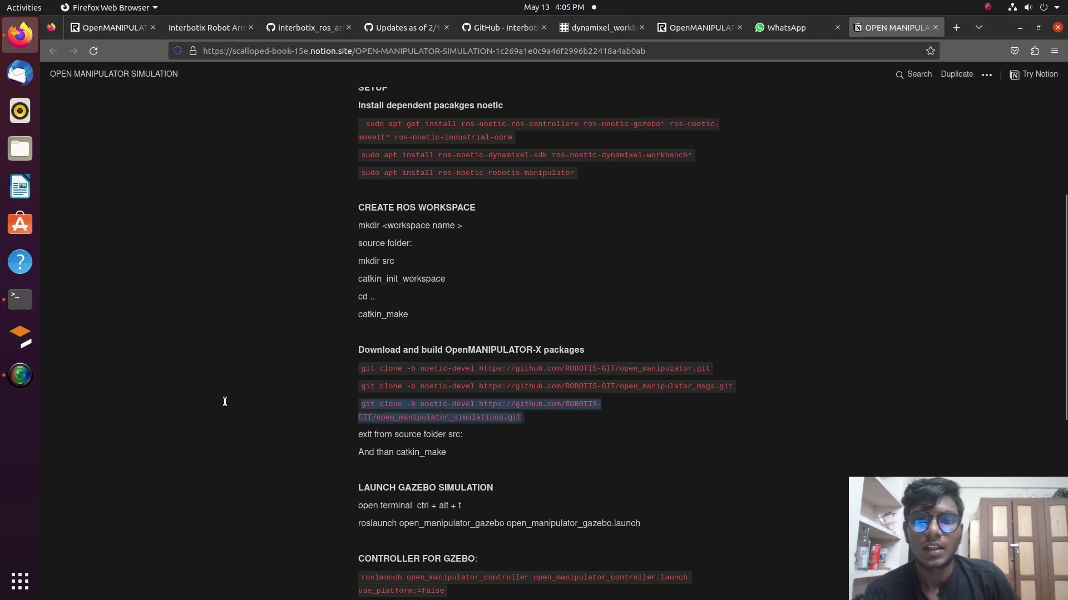
{"action": "left_click", "coordinate": [20, 299]}
{"action": "middle_click", "coordinate": [784, 292]}
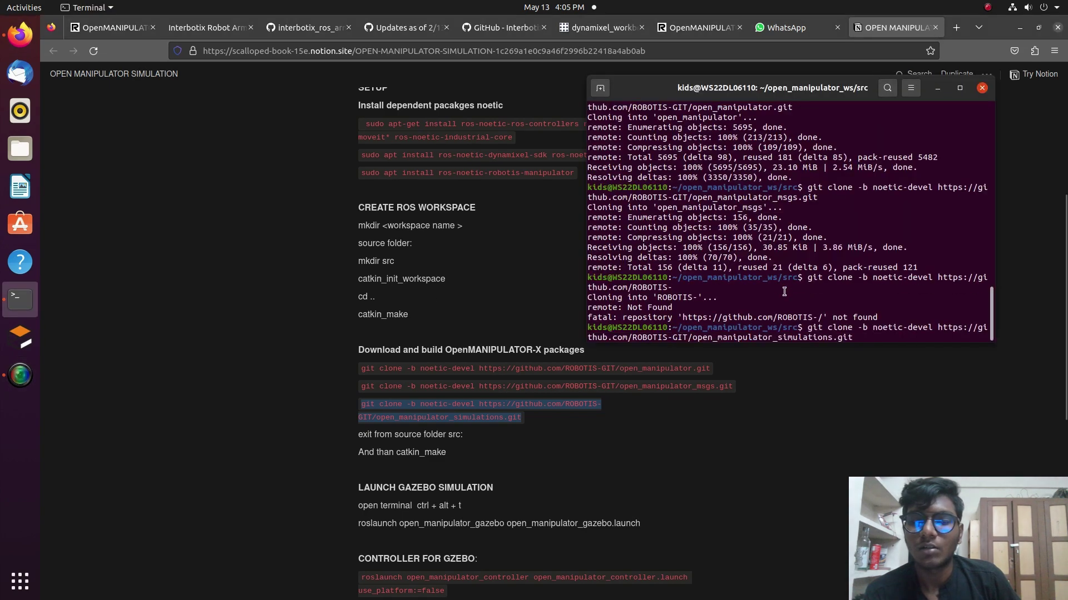
{"action": "key", "text": "Return"}
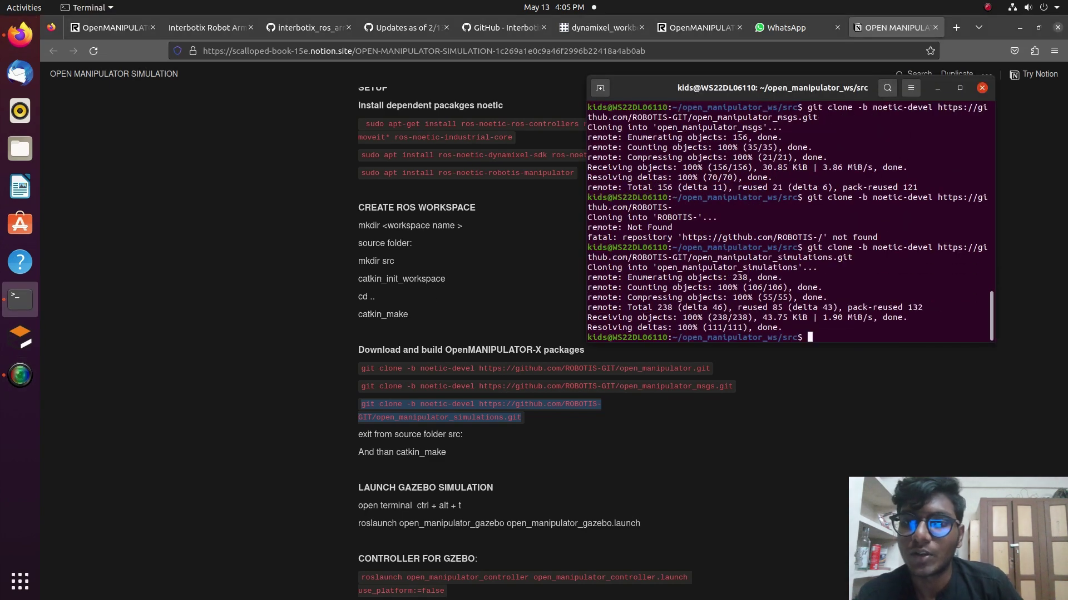
Go back up to the open_manipulator_ws folder.
{"action": "type", "text": "cd ."}
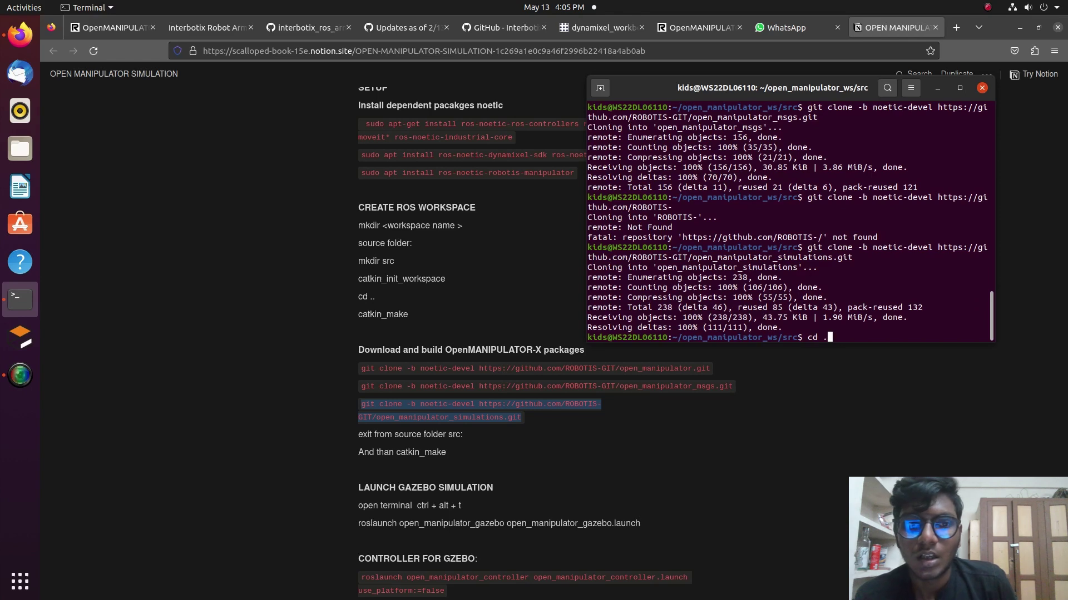
{"action": "type", "text": "."}
{"action": "key", "text": "Return"}
{"action": "type", "text": "cat"}
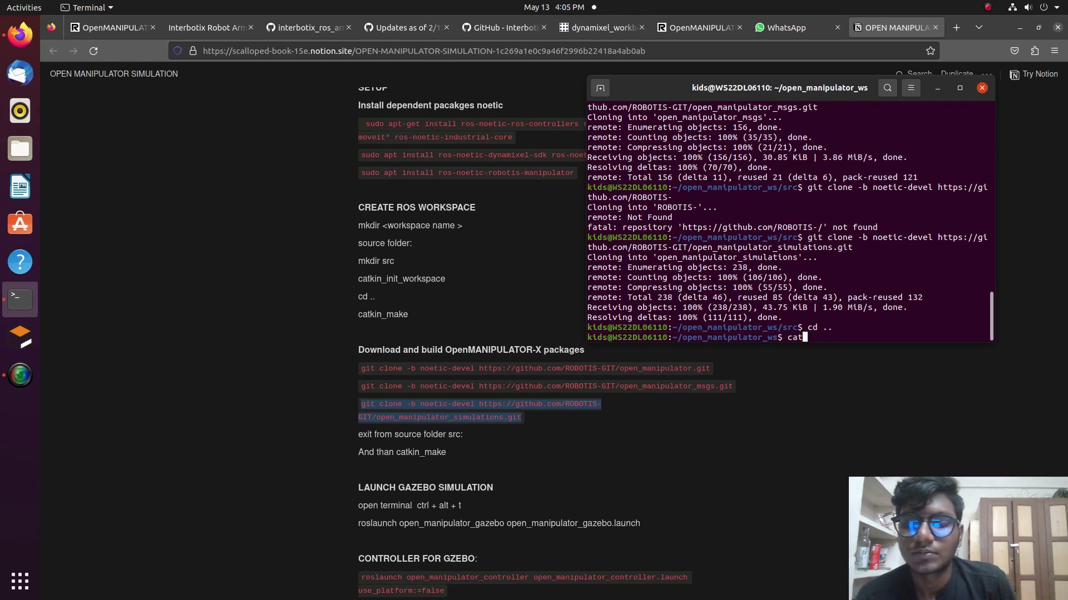
{"action": "type", "text": "kin_make"}
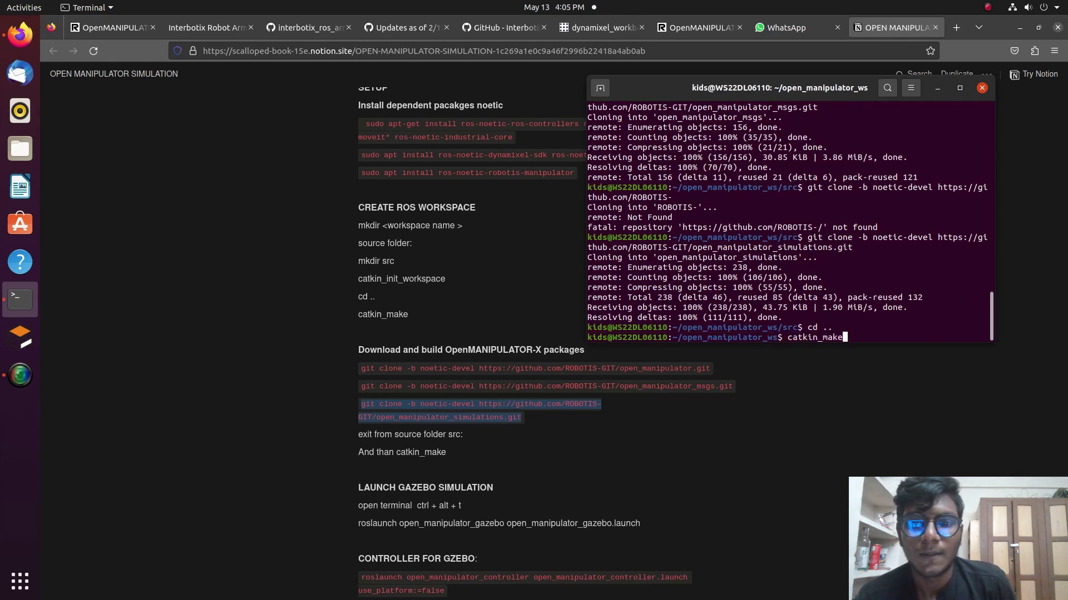
Run catkin_make to build open_manipulator_libs, teleop and control_gui targets.
{"action": "key", "text": "Return"}
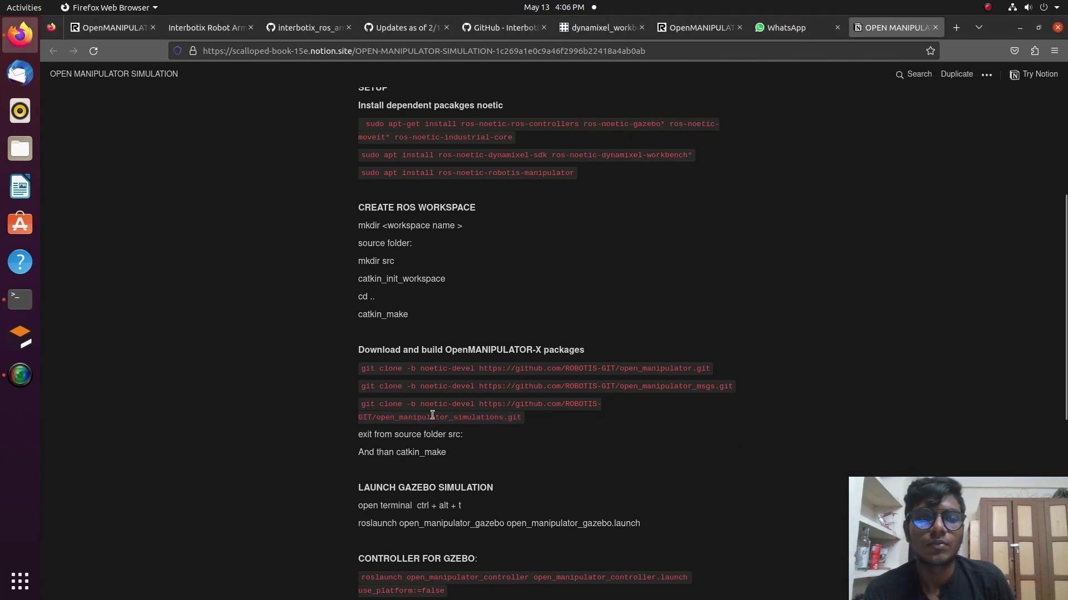
{"action": "left_click", "coordinate": [432, 416]}
Copy the open_manipulator_gazebo roslaunch command and go home in a maximized terminal.
{"action": "scroll", "coordinate": [451, 411], "scroll_direction": "down", "scroll_amount": 3}
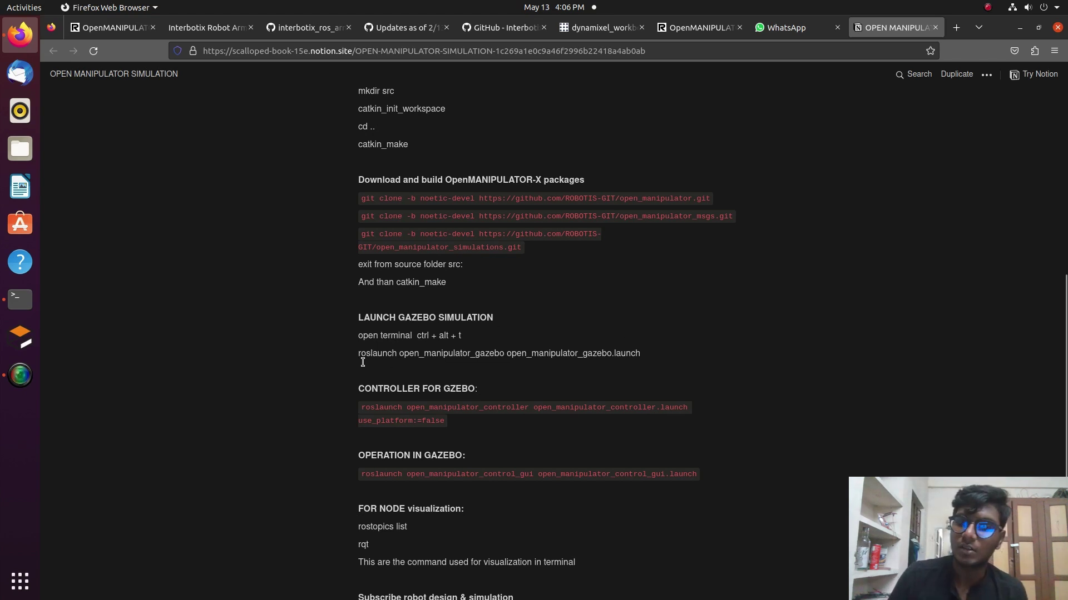
{"action": "left_click_drag", "start_coordinate": [356, 353], "coordinate": [653, 356]}
{"action": "key", "text": "ctrl+c"}
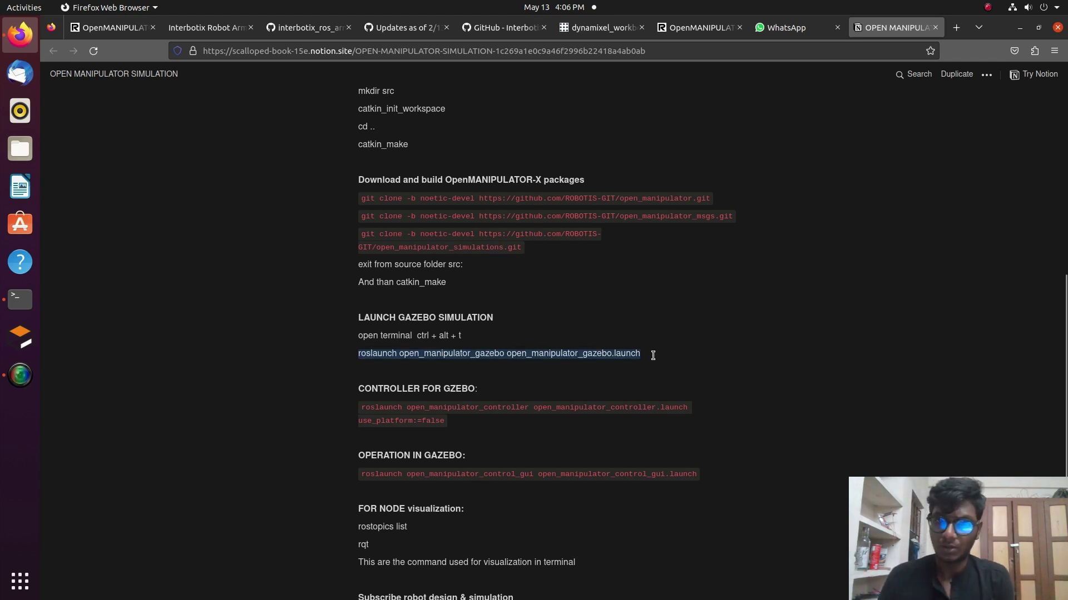
{"action": "left_click", "coordinate": [22, 307]}
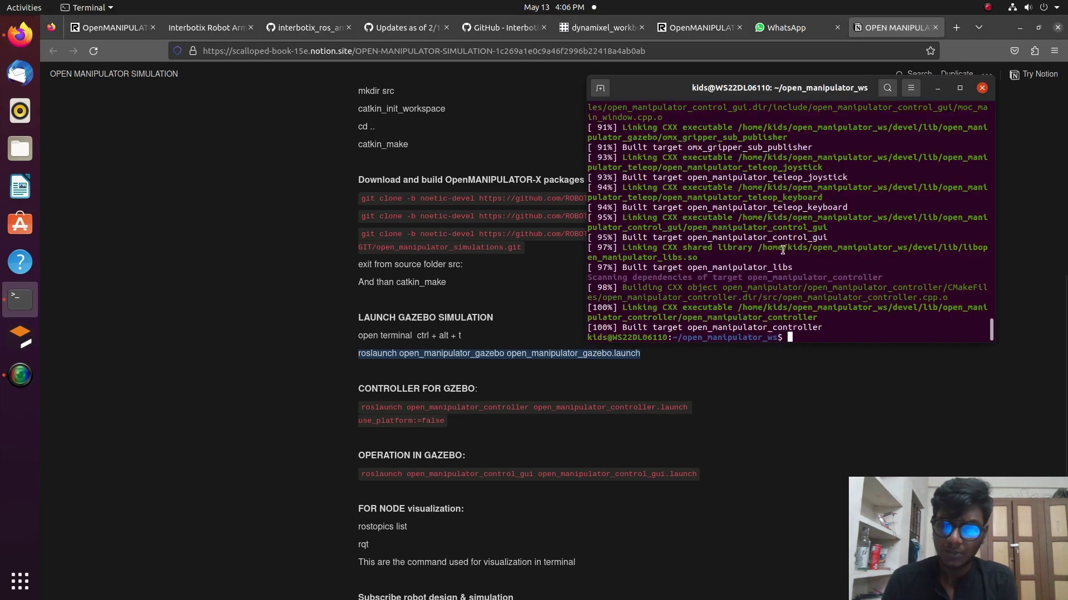
{"action": "type", "text": "cd"}
{"action": "key", "text": "Return"}
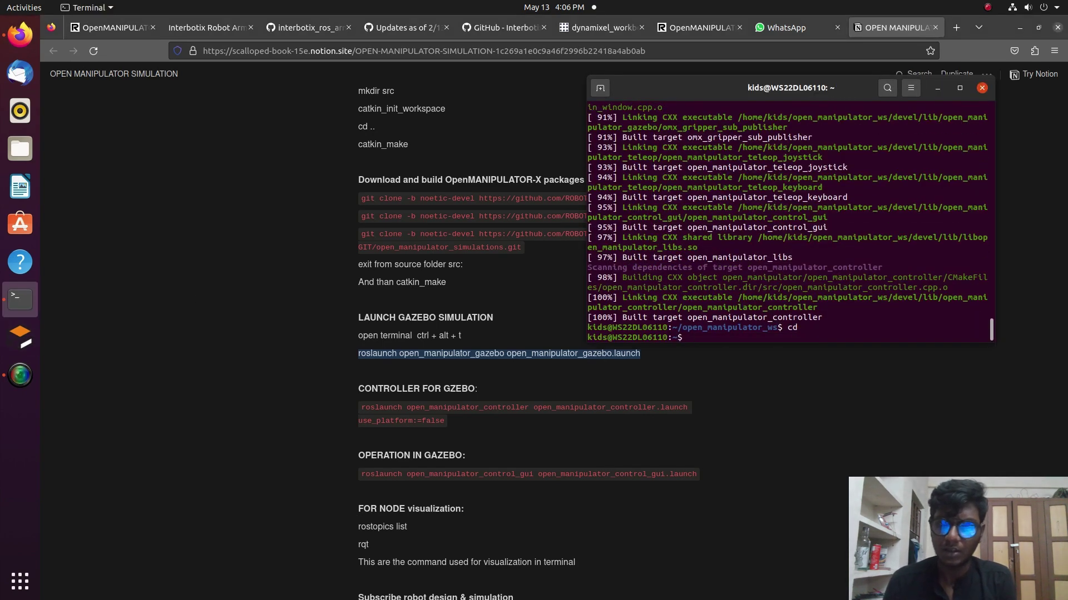
{"action": "left_click", "coordinate": [961, 90]}
Run the pasted Gazebo roslaunch command, then move into open_manipulator_ws.
{"action": "key", "text": "ctrl+shift+v"}
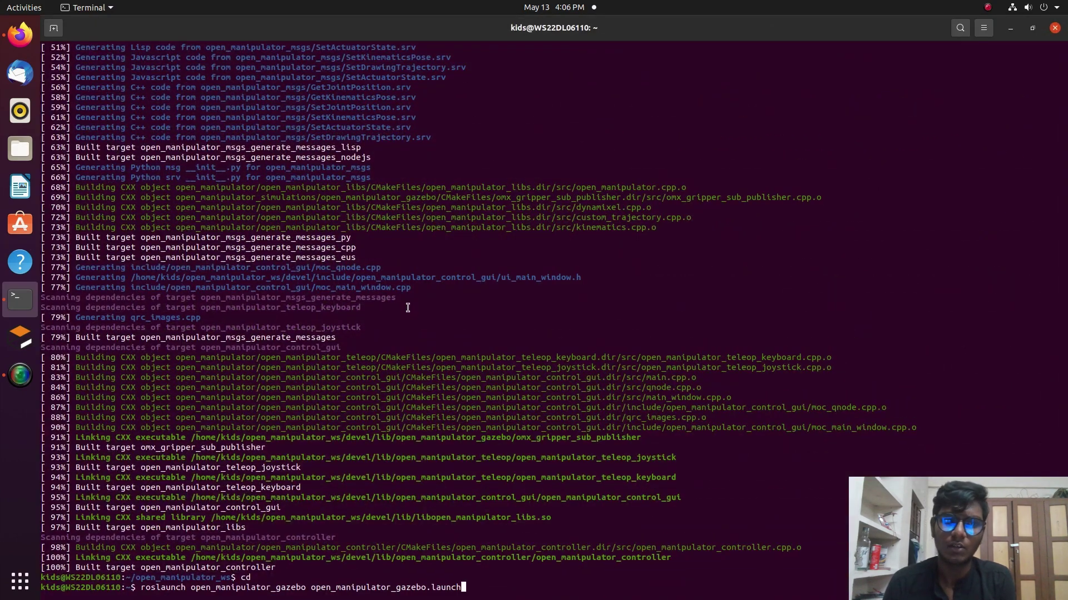
{"action": "key", "text": "Return"}
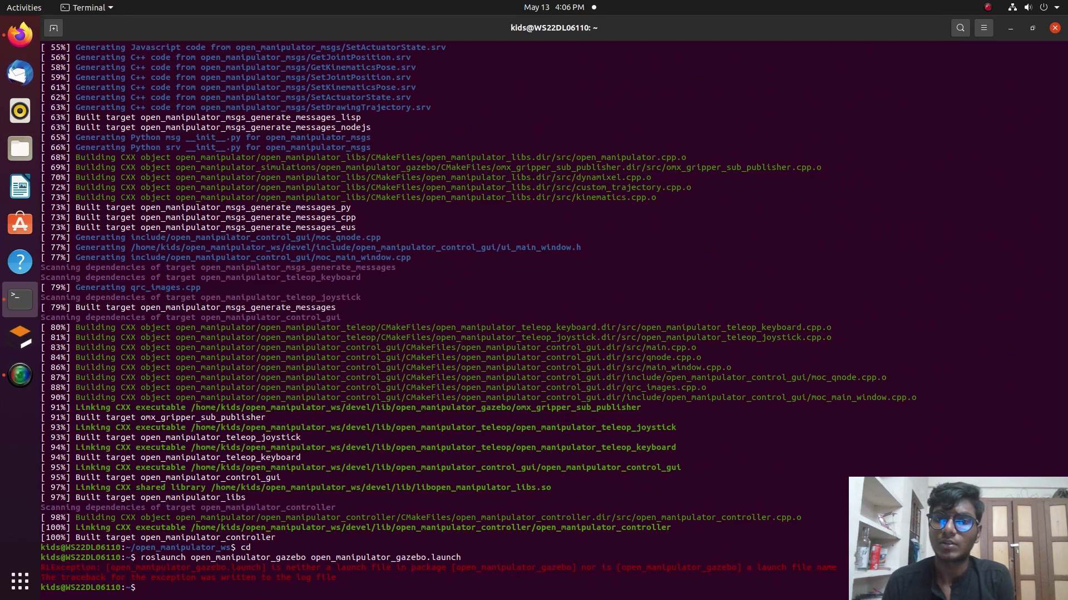
{"action": "type", "text": "cd open_manipulator"}
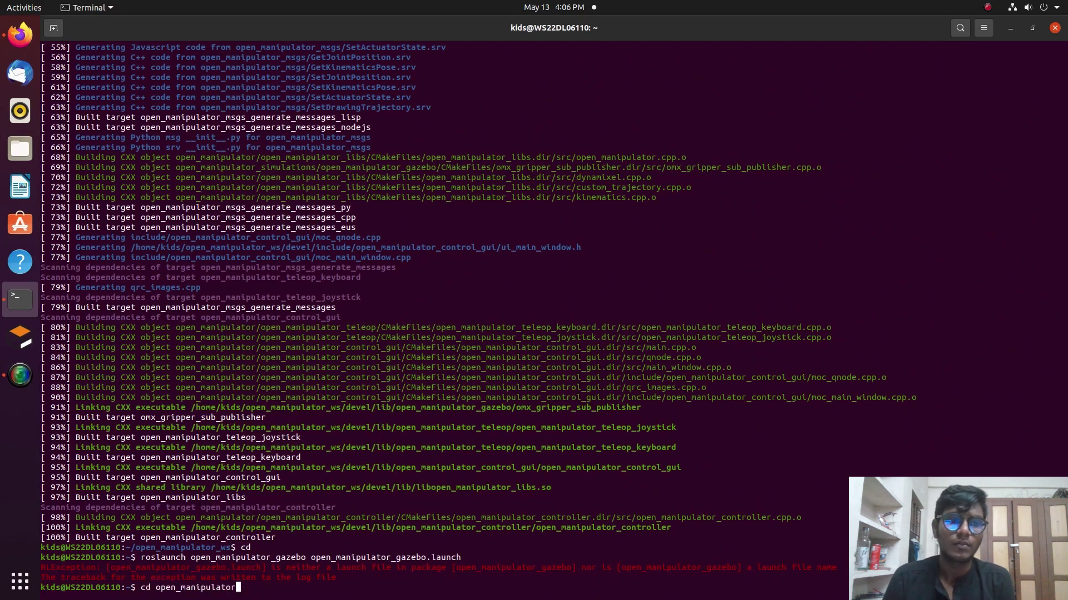
{"action": "type", "text": "_ws/"}
{"action": "key", "text": "Return"}
Source devel/setup.bash and rerun the open_manipulator_gazebo launch.
{"action": "type", "text": "source "}
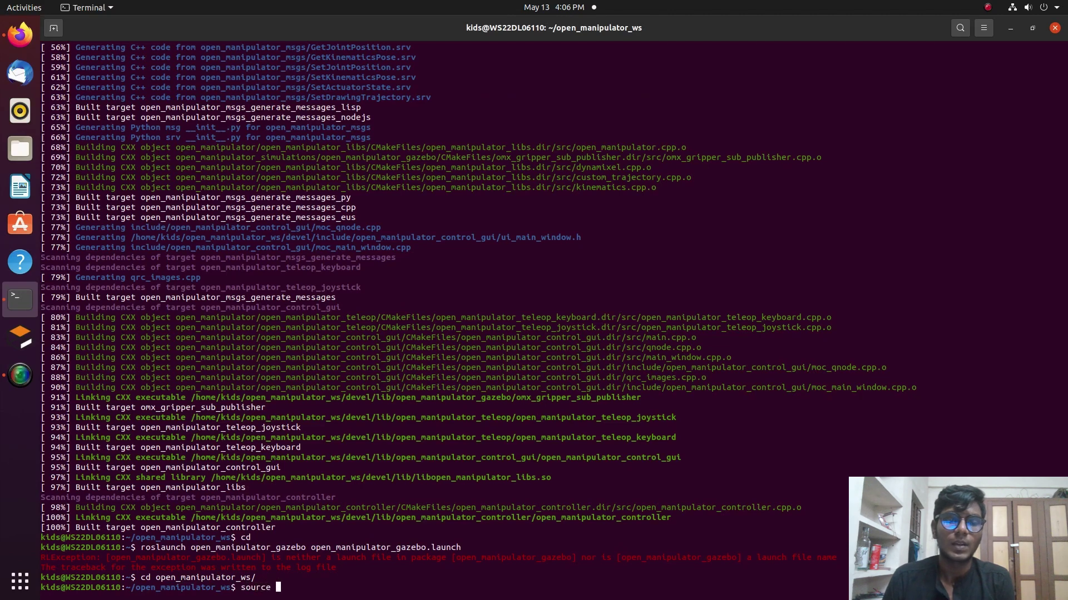
{"action": "type", "text": "devel/"}
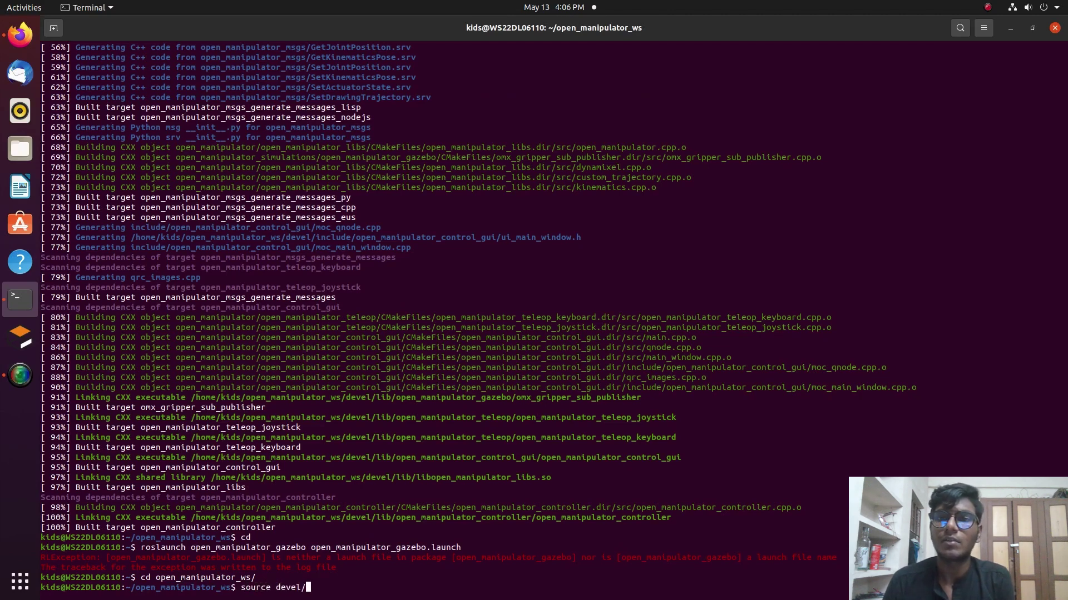
{"action": "type", "text": "s"}
{"action": "key", "text": "Tab"}
{"action": "type", "text": "bash"}
{"action": "key", "text": "Return"}
{"action": "key", "text": "Up"}
{"action": "key", "text": "Up"}
{"action": "key", "text": "Up"}
{"action": "key", "text": "Return"}
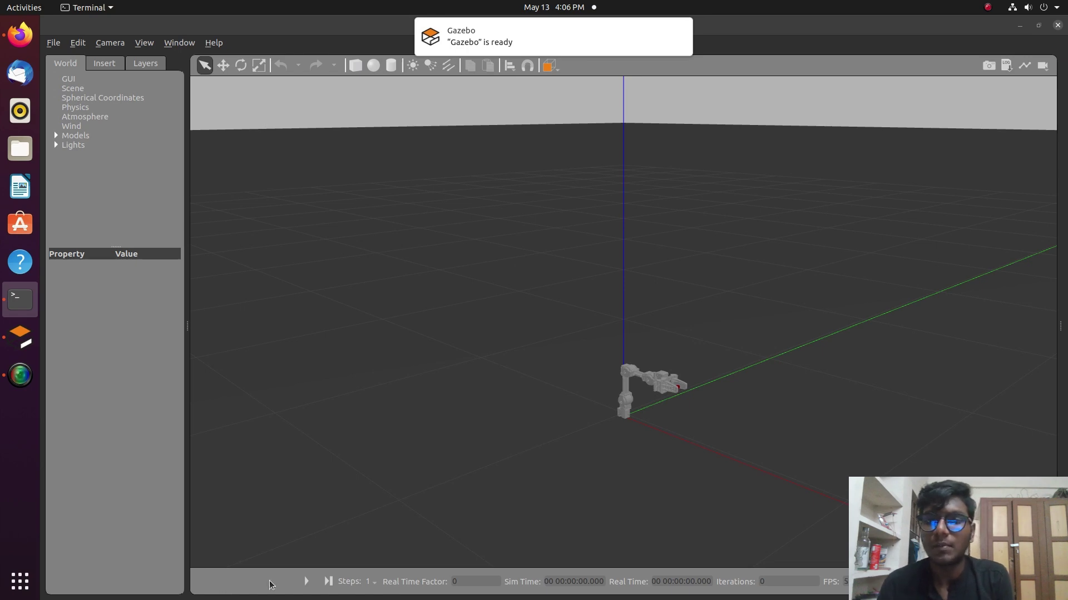
Start the Gazebo simulation and frame the OpenMANIPULATOR arm in the 3D view.
{"action": "left_click", "coordinate": [306, 582]}
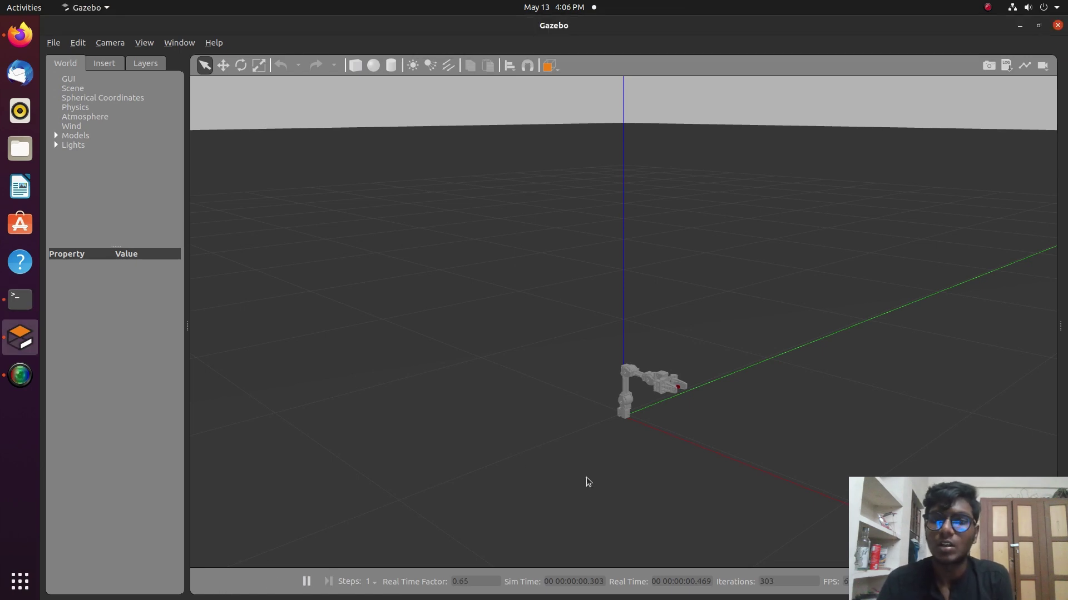
{"action": "scroll", "coordinate": [598, 520], "scroll_direction": "up", "scroll_amount": 6}
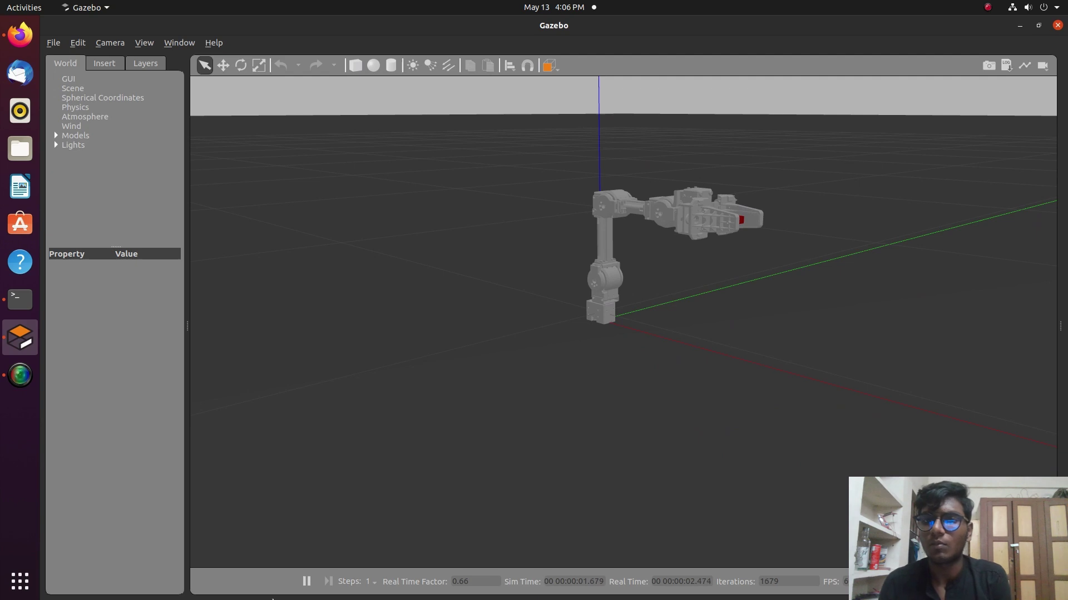
{"action": "mouse_move", "coordinate": [763, 362]}
{"action": "left_mouse_down"}
{"action": "mouse_move", "coordinate": [565, 394]}
{"action": "mouse_move", "coordinate": [715, 382]}
{"action": "left_mouse_up"}
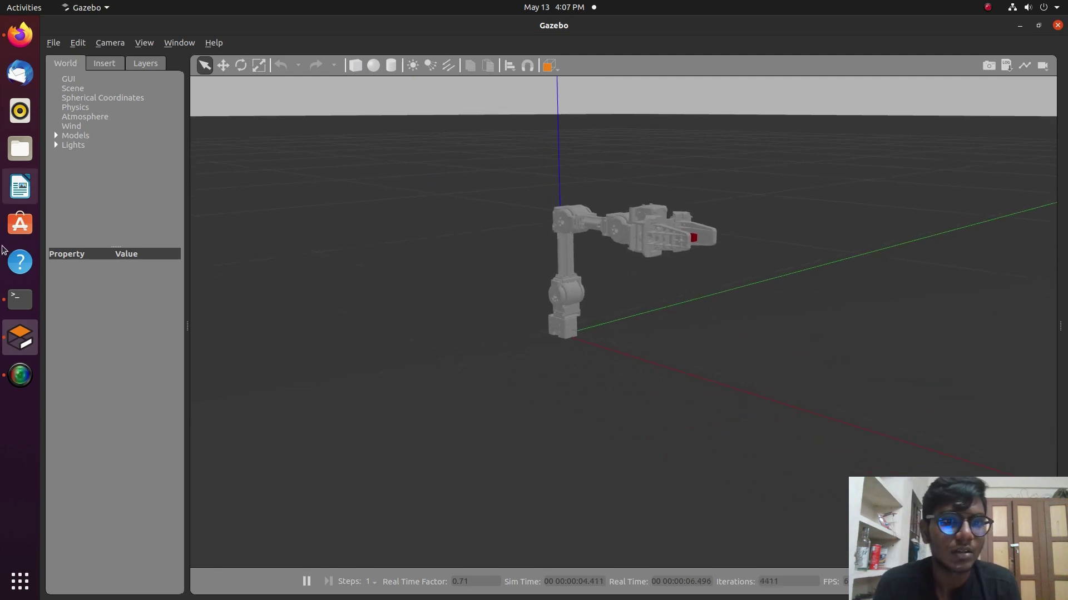
Open a second terminal tab and bring the Notion guide back up.
{"action": "left_click", "coordinate": [20, 297]}
{"action": "left_click", "coordinate": [54, 28]}
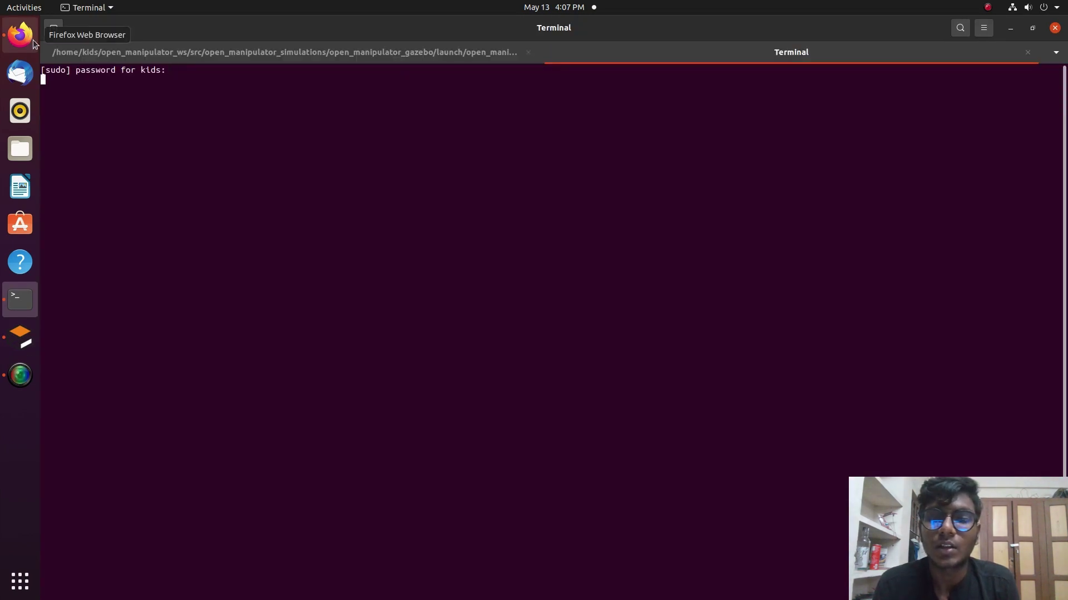
{"action": "left_click", "coordinate": [20, 36]}
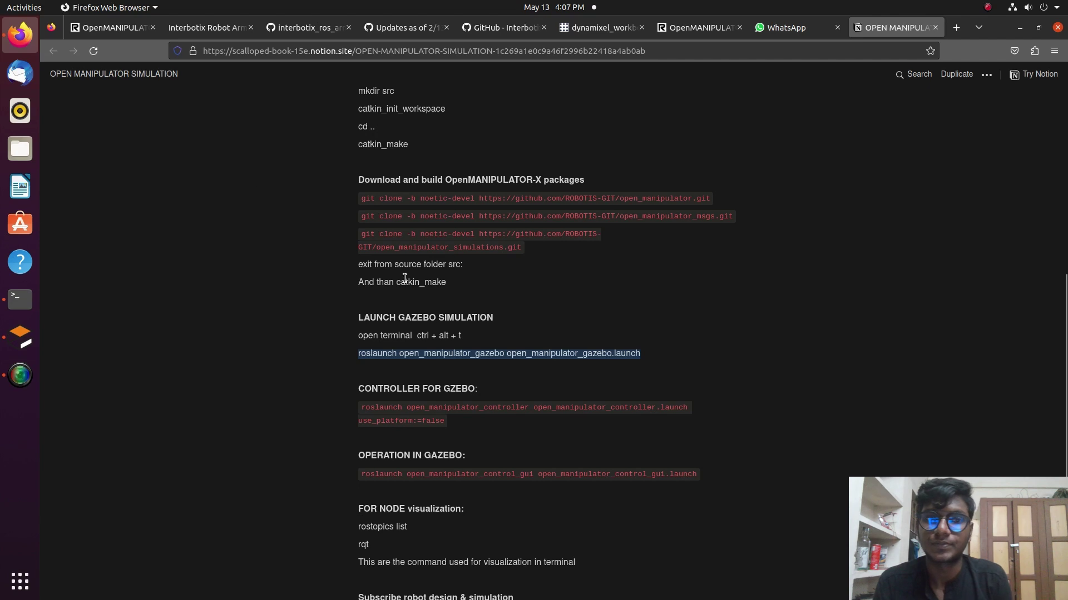
Copy the use_platform:=false controller roslaunch command from the Notion guide and paste it into the terminal.
{"action": "scroll", "coordinate": [377, 305], "scroll_direction": "down", "scroll_amount": 3}
{"action": "left_click", "coordinate": [362, 295]}
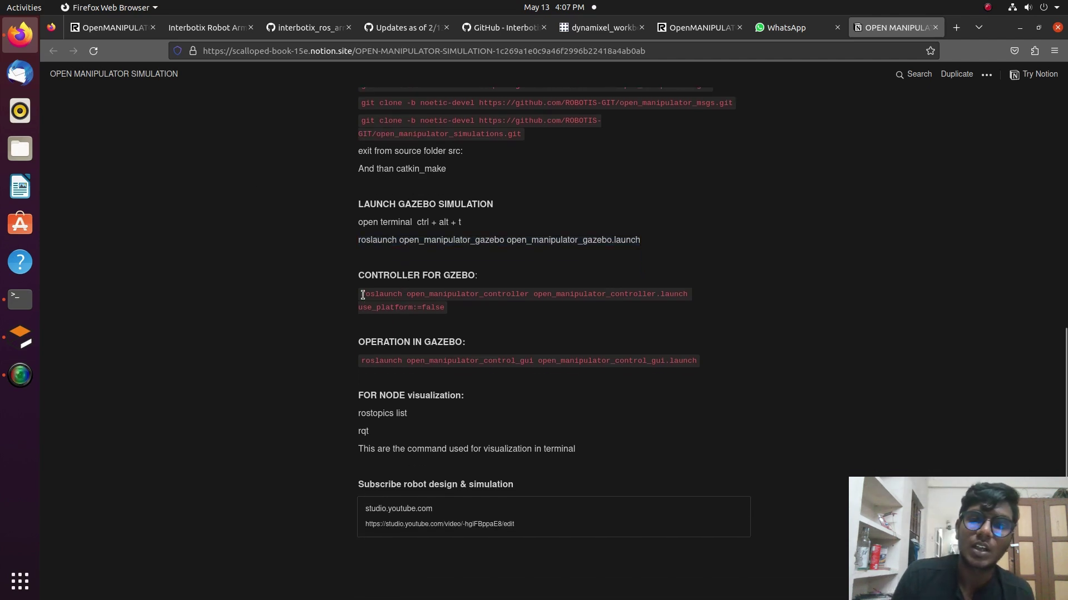
{"action": "left_click_drag", "start_coordinate": [370, 299], "coordinate": [500, 313]}
{"action": "key", "text": "ctrl+c"}
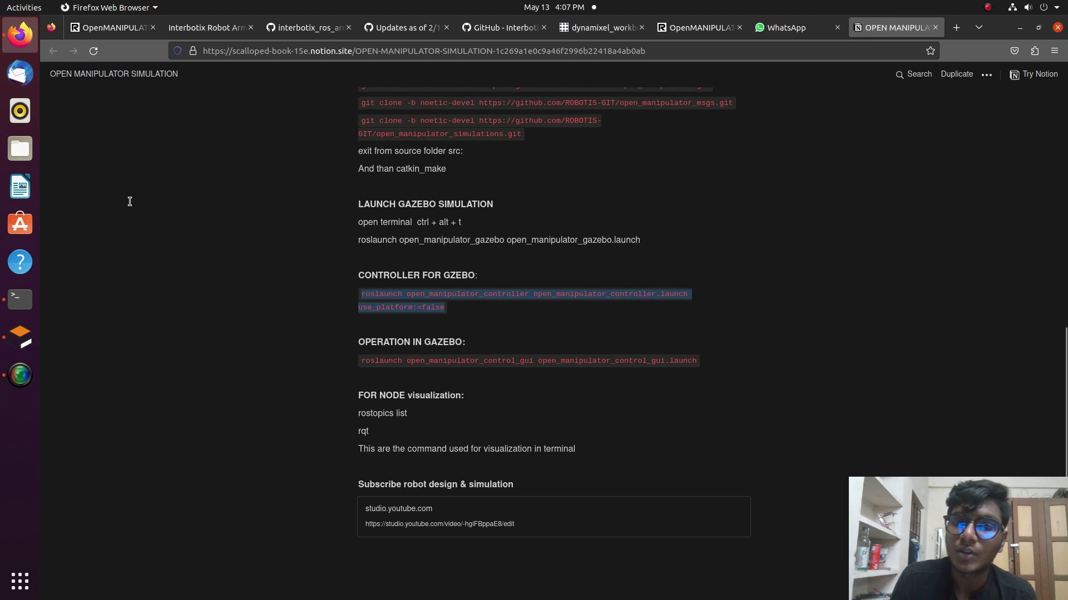
{"action": "left_click", "coordinate": [20, 299]}
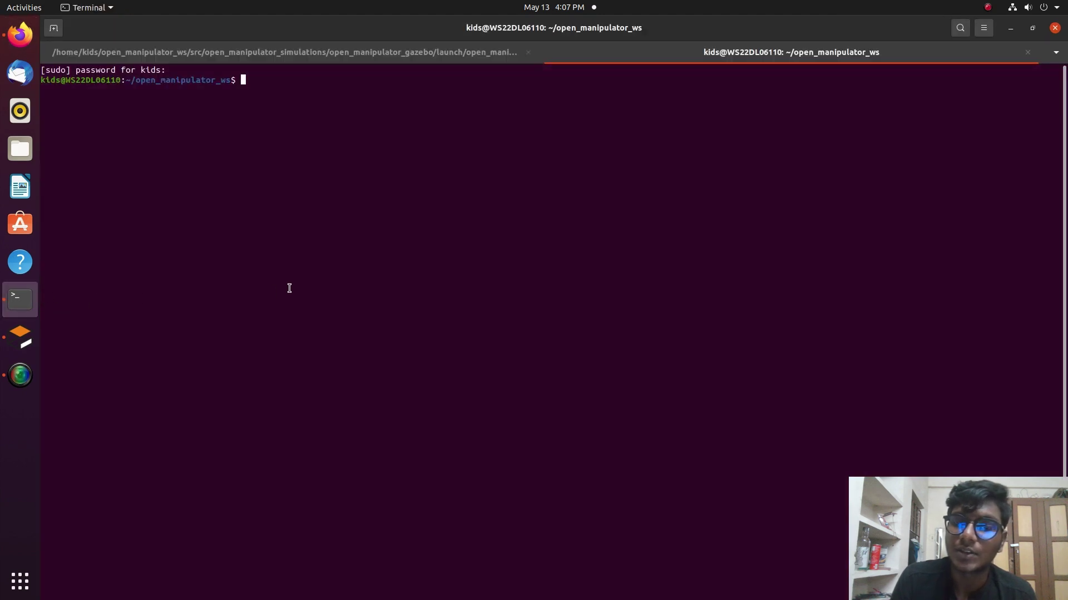
{"action": "key", "text": "ctrl+shift+v"}
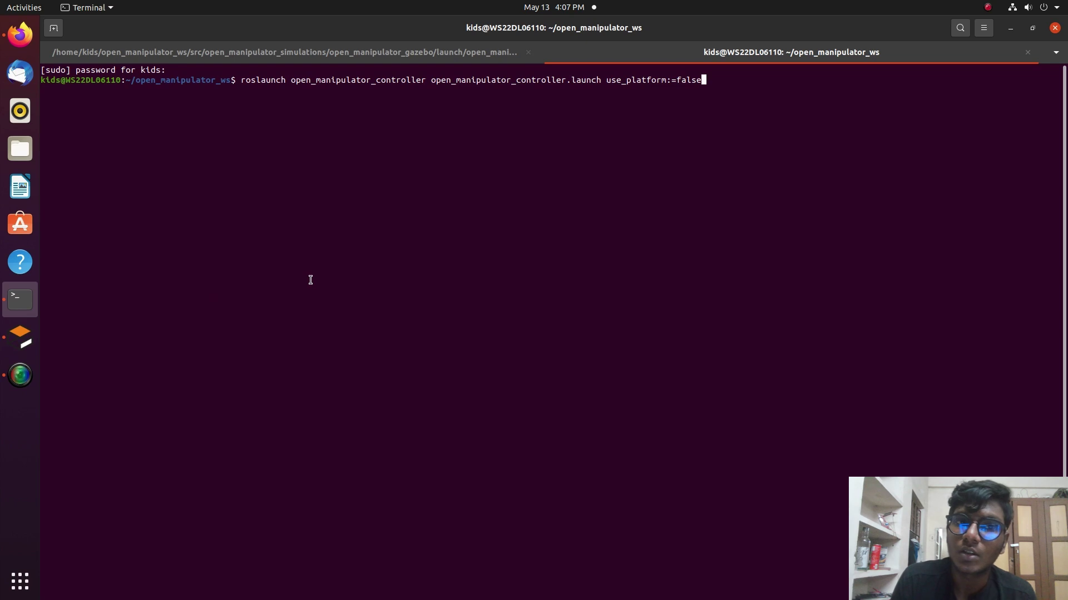
Run the controller roslaunch, sourcing devel/setup.bash after the first failure and rerunning it.
{"action": "key", "text": "Return"}
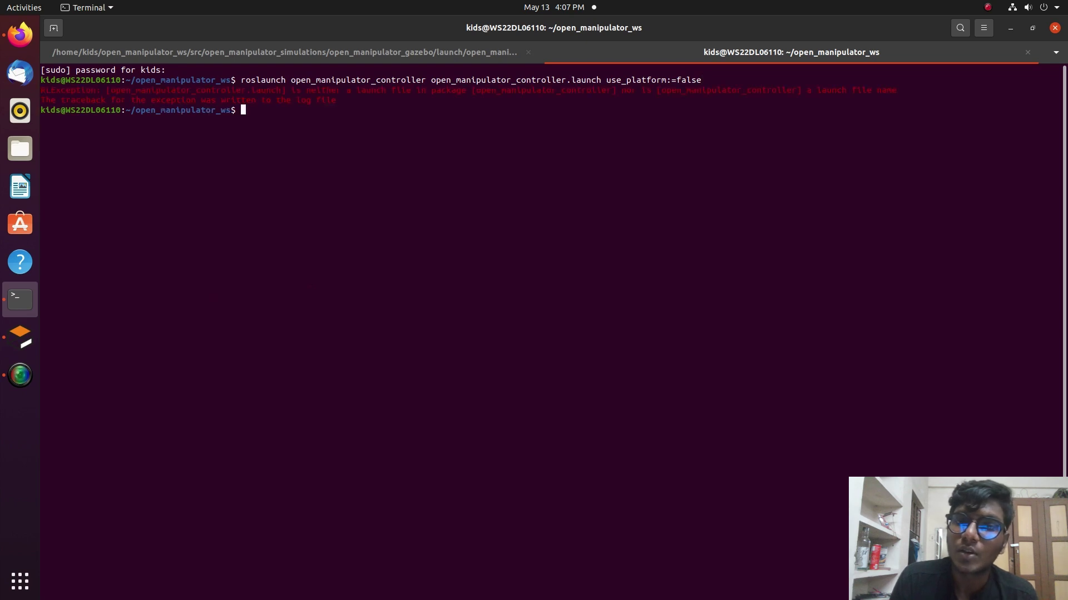
{"action": "type", "text": "source devel/setup.bash"}
{"action": "key", "text": "Return"}
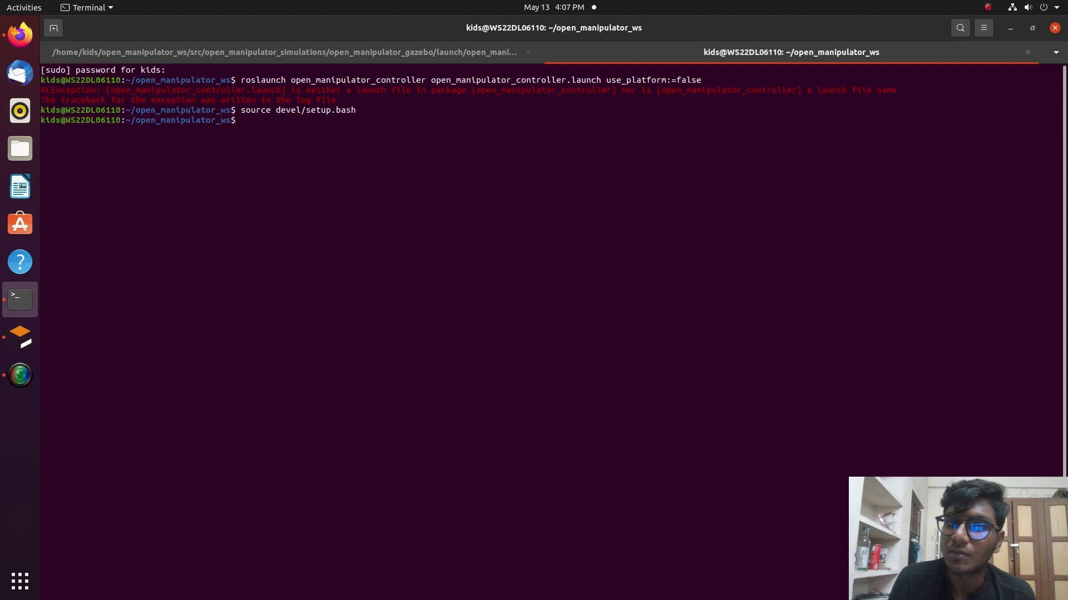
{"action": "key", "text": "Up"}
{"action": "key", "text": "Return"}
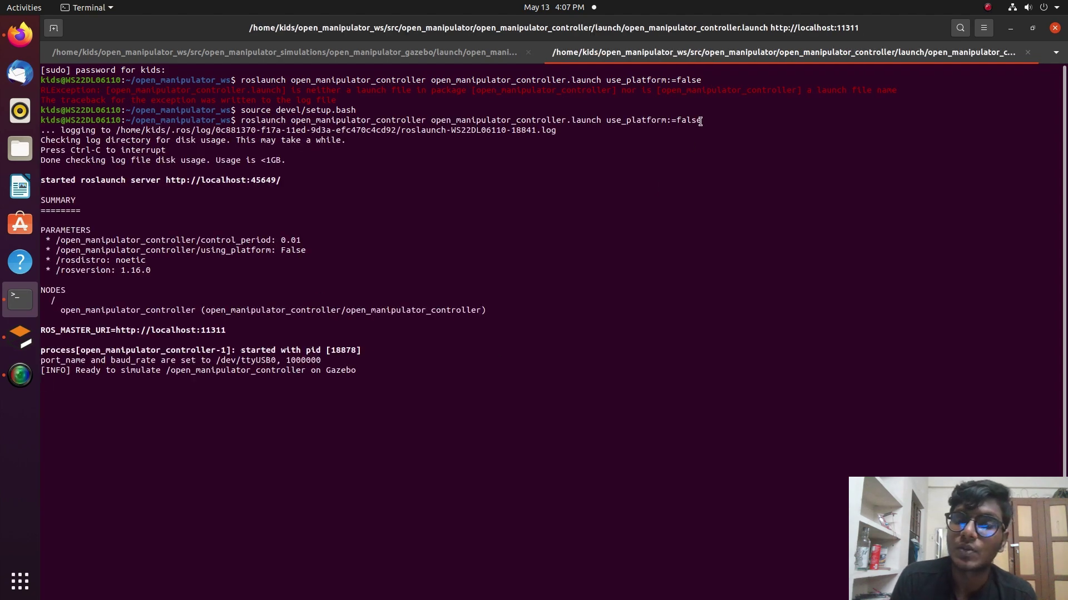
Highlight the use_platform:=false argument in the command, then open a third terminal tab.
{"action": "left_click_drag", "start_coordinate": [703, 121], "coordinate": [677, 119]}
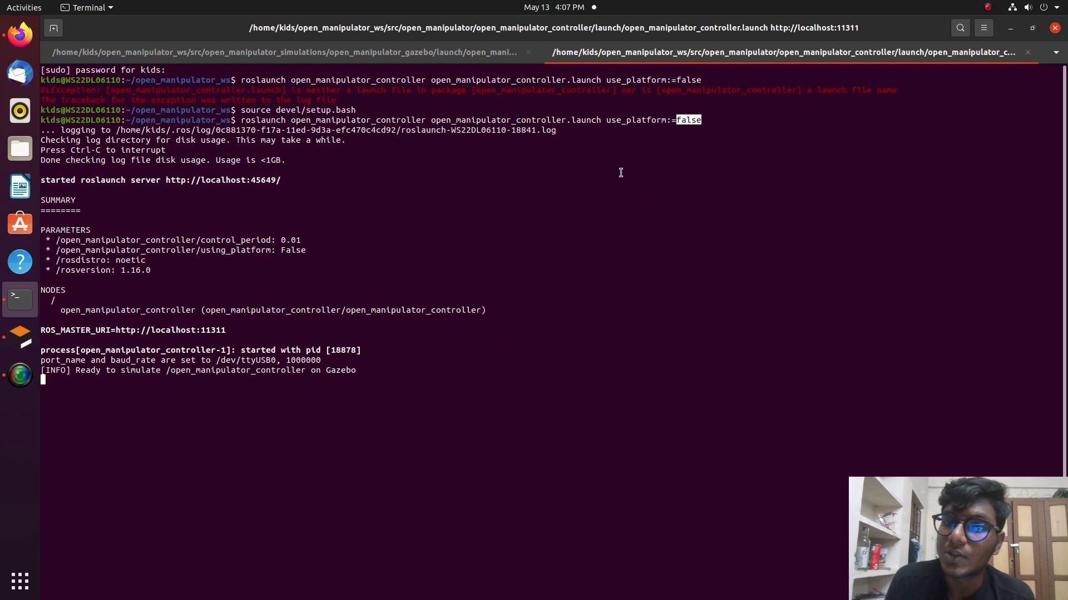
{"action": "left_click_drag", "start_coordinate": [610, 121], "coordinate": [703, 120]}
{"action": "left_click", "coordinate": [703, 120]}
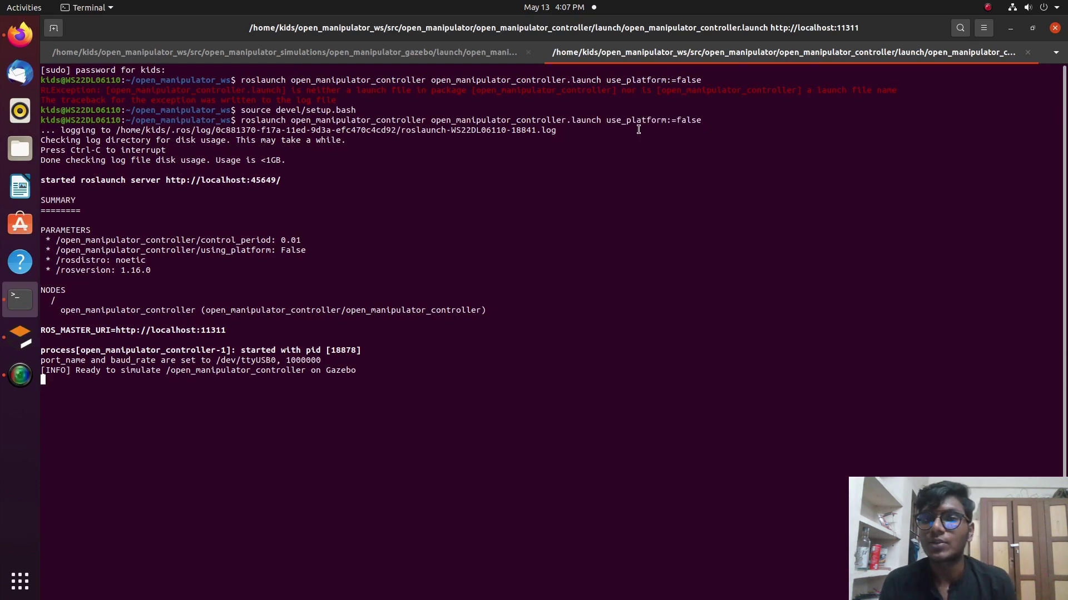
{"action": "left_click", "coordinate": [52, 28]}
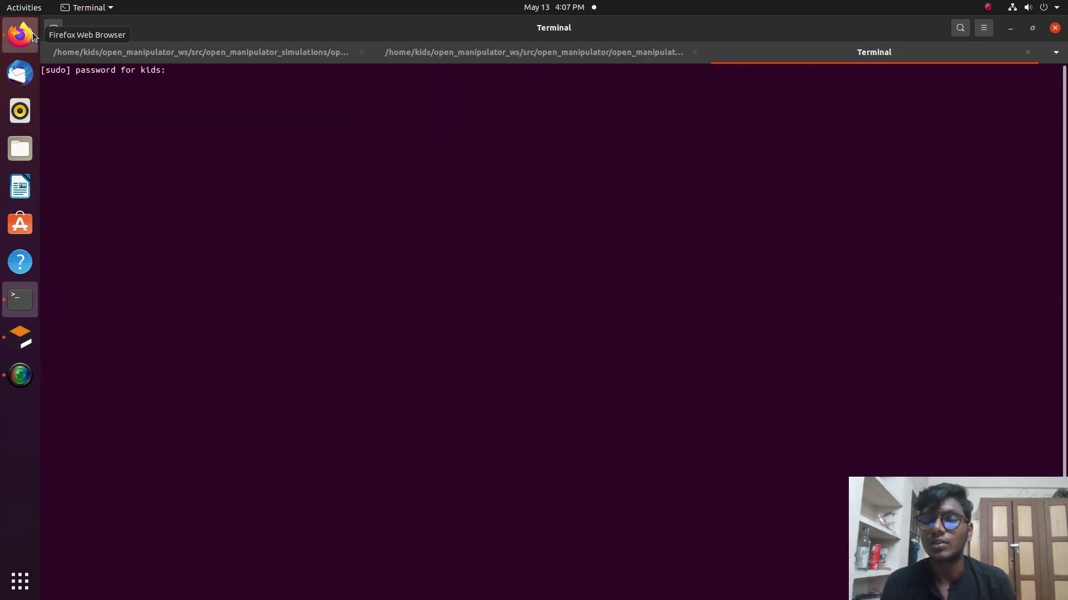
{"action": "left_click", "coordinate": [22, 33]}
Copy the control_gui roslaunch from Notion, authenticate sudo and run it in the new tab.
{"action": "left_click_drag", "start_coordinate": [359, 361], "coordinate": [696, 369]}
{"action": "key", "text": "ctrl+c"}
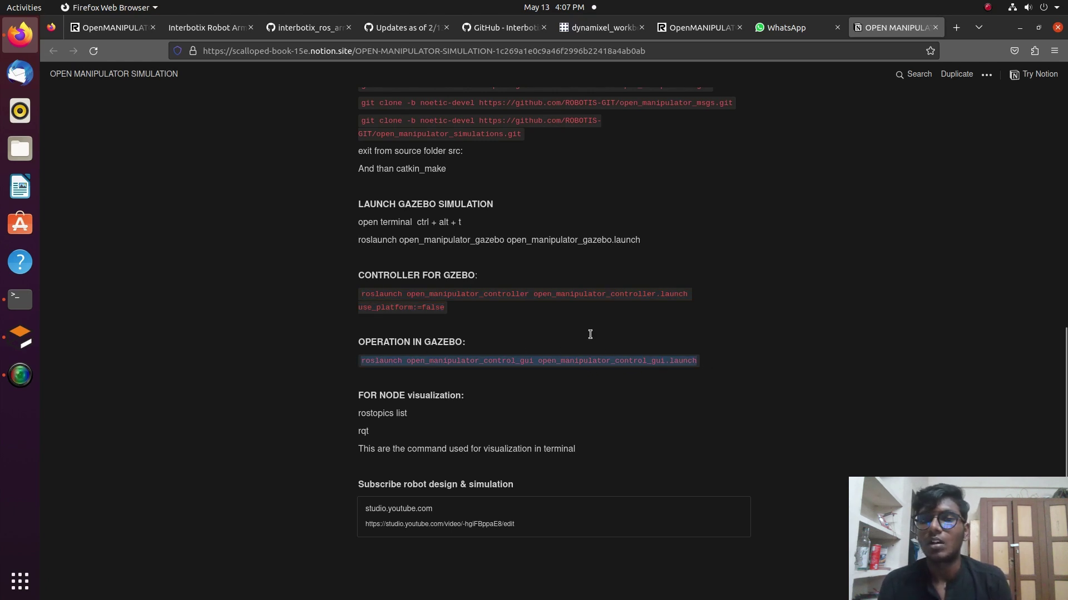
{"action": "left_click", "coordinate": [20, 299]}
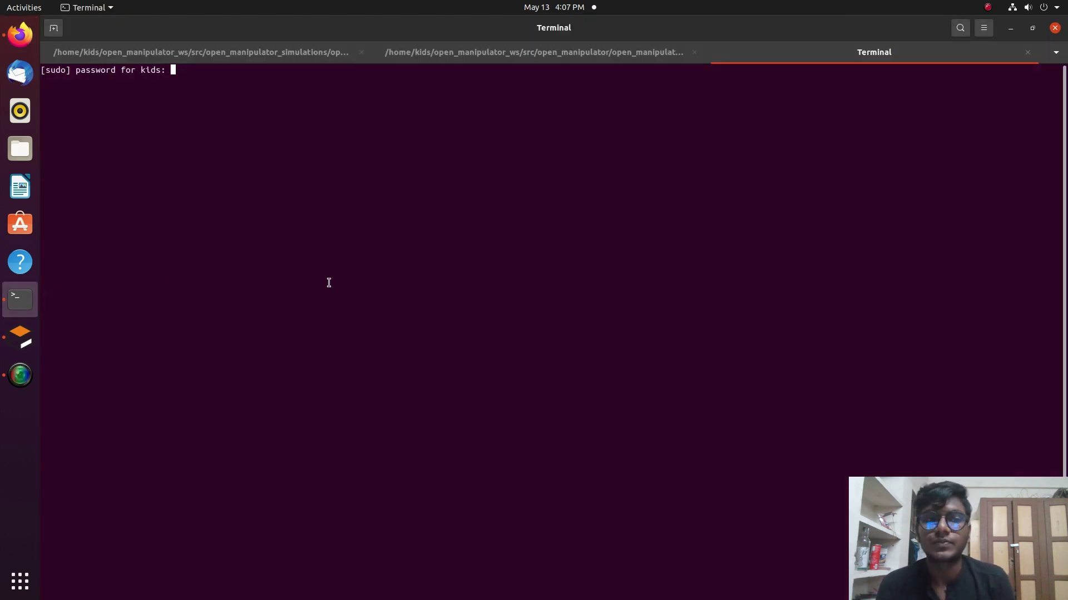
{"action": "key", "text": "Return"}
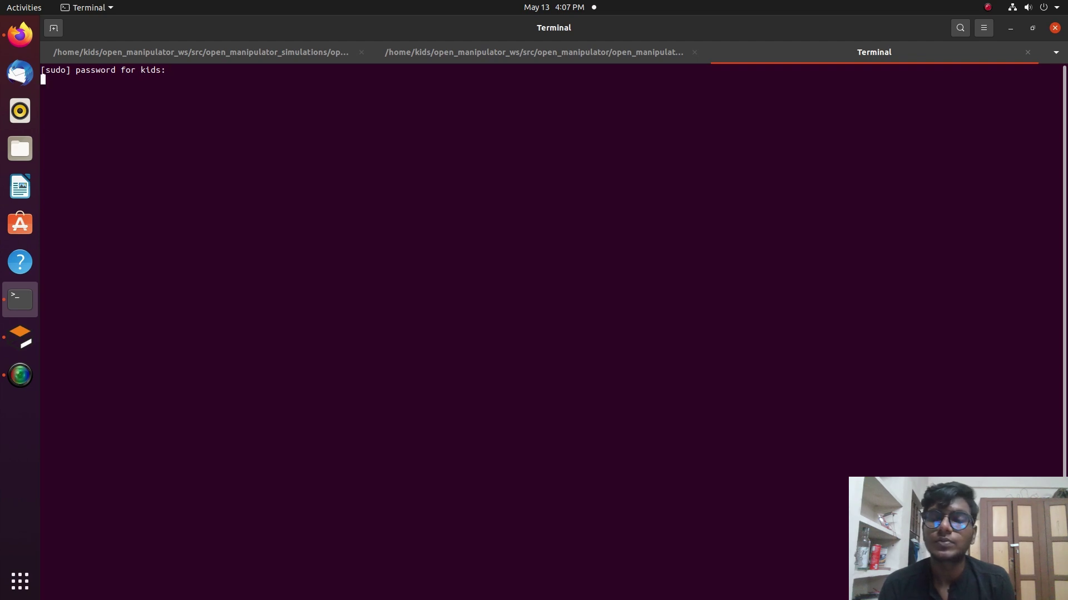
{"action": "key", "text": "ctrl+shift+v"}
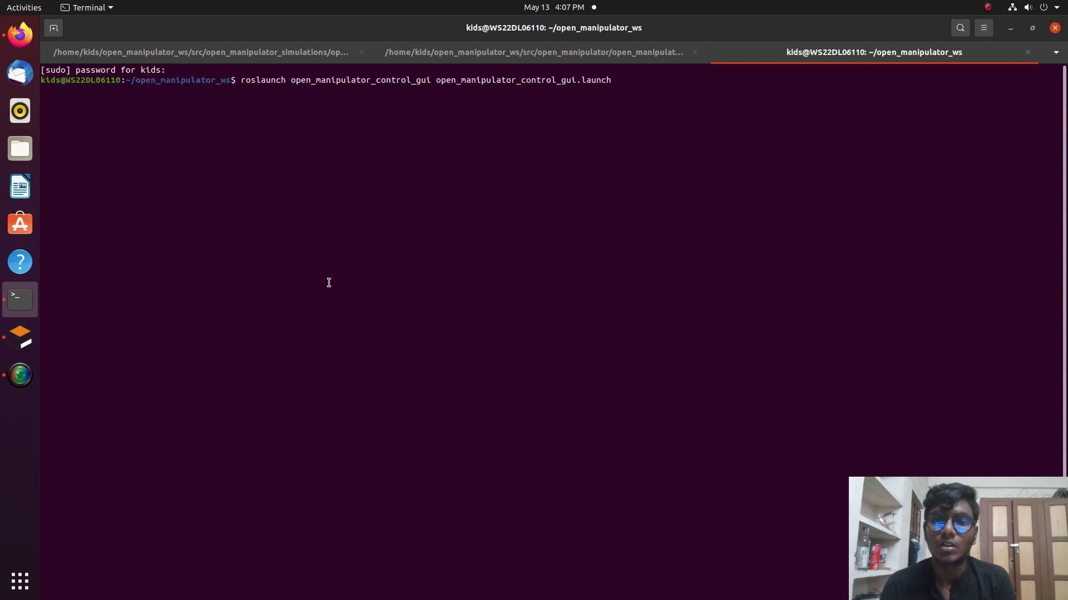
{"action": "key", "text": "Return"}
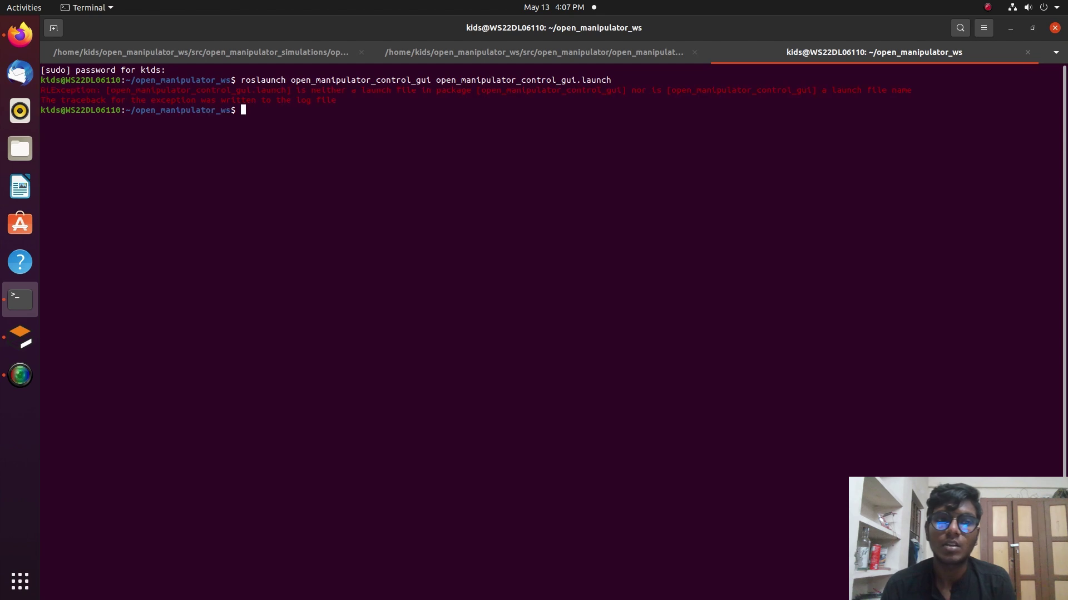
Source devel/setup.bash and rerun the control_gui roslaunch so the GUI window opens.
{"action": "type", "text": "sour"}
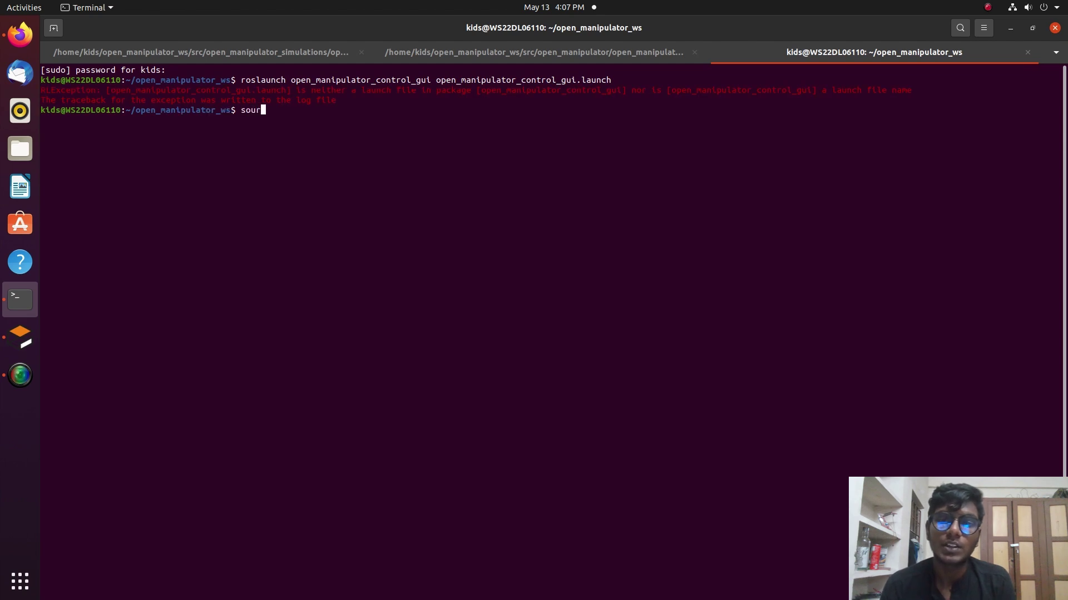
{"action": "type", "text": "ce devel/setup.bash"}
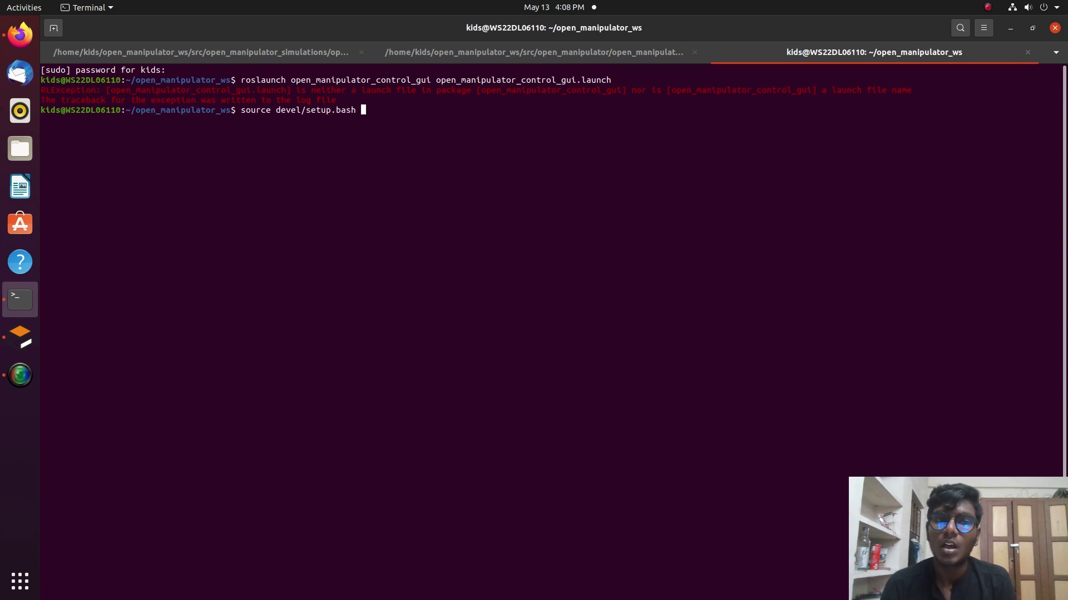
{"action": "key", "text": "Return"}
{"action": "key", "text": "Up"}
{"action": "key", "text": "Up"}
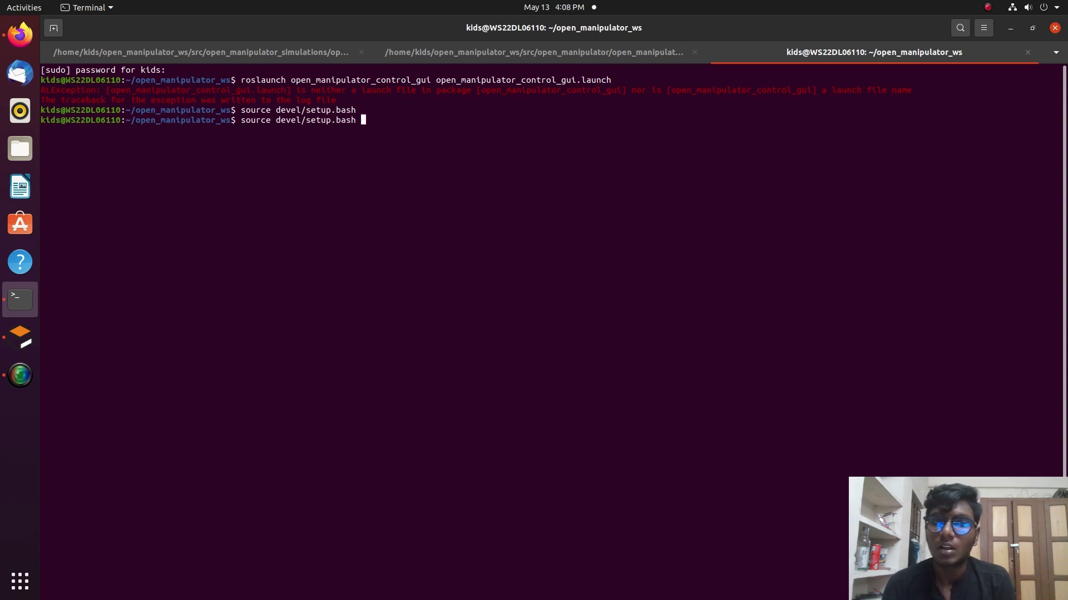
{"action": "key", "text": "Return"}
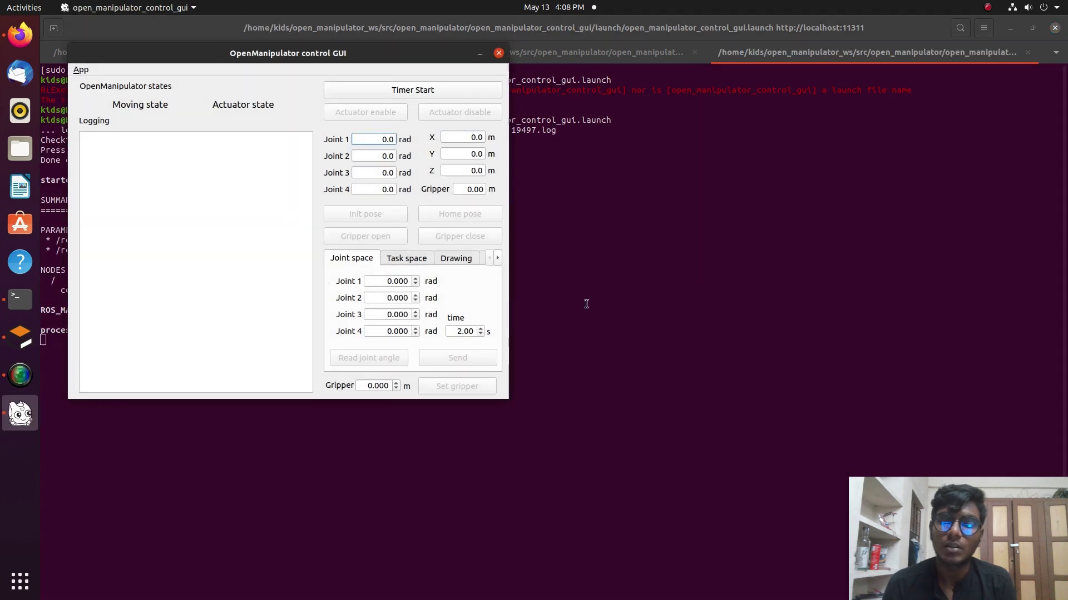
Minimize the terminal and browser, start the GUI timer and enable the actuators.
{"action": "left_click", "coordinate": [1007, 30]}
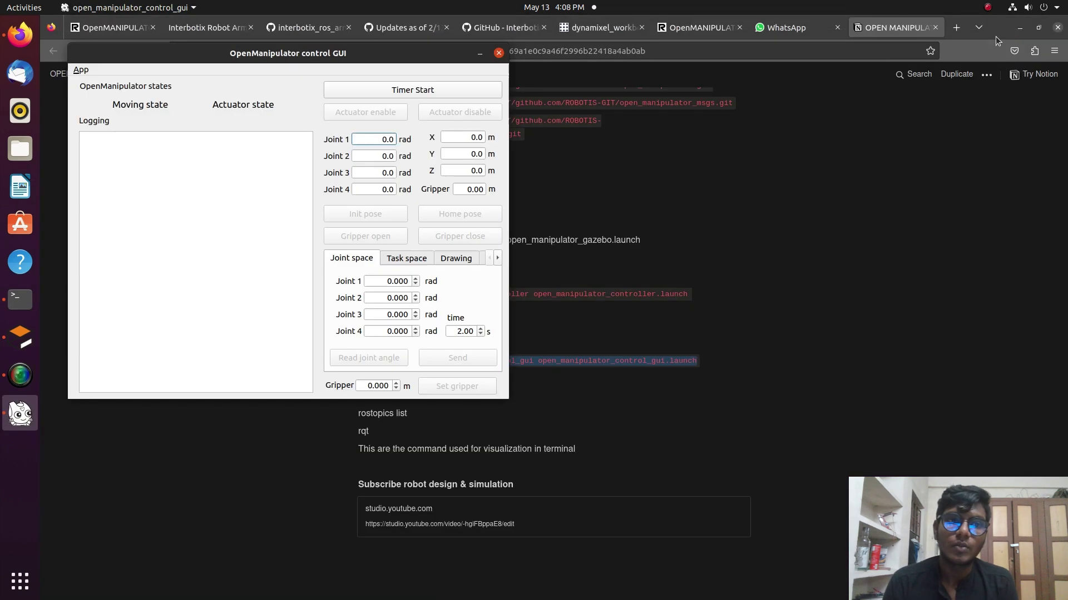
{"action": "left_click", "coordinate": [1020, 29]}
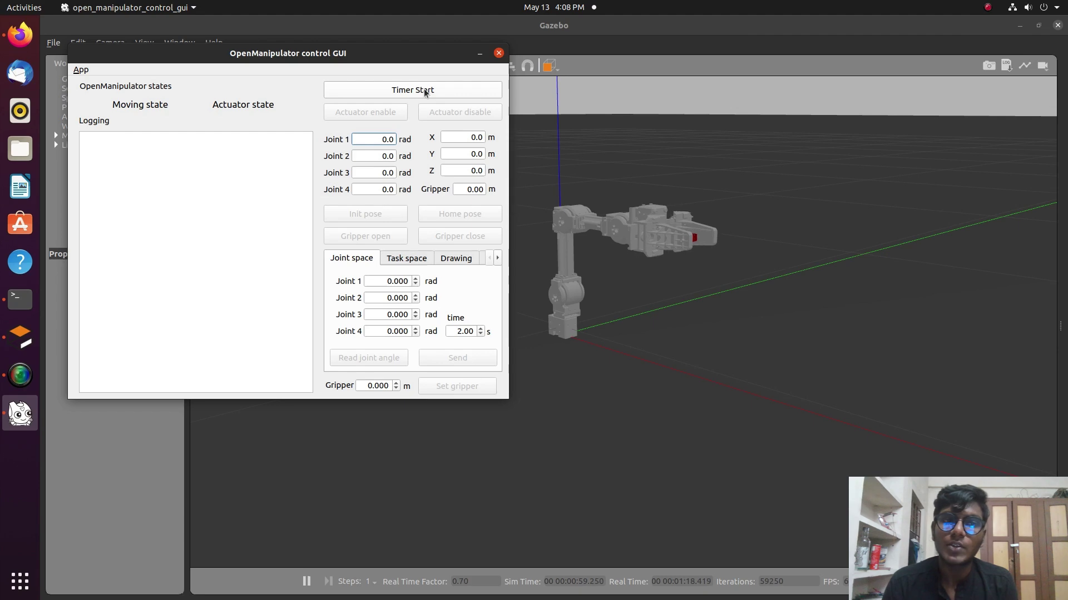
{"action": "left_click", "coordinate": [426, 93]}
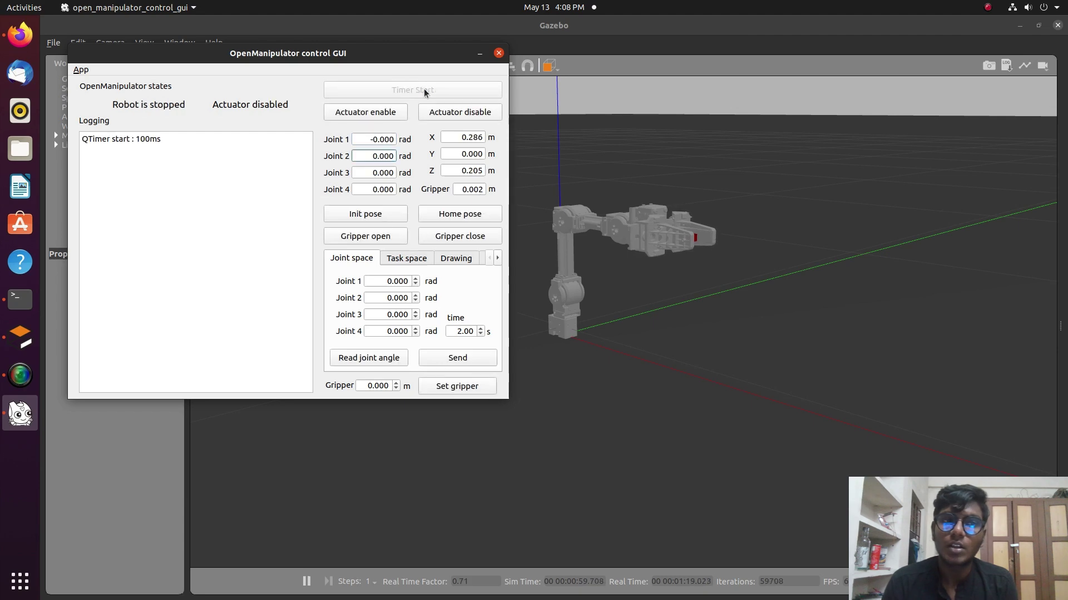
{"action": "left_click", "coordinate": [392, 113]}
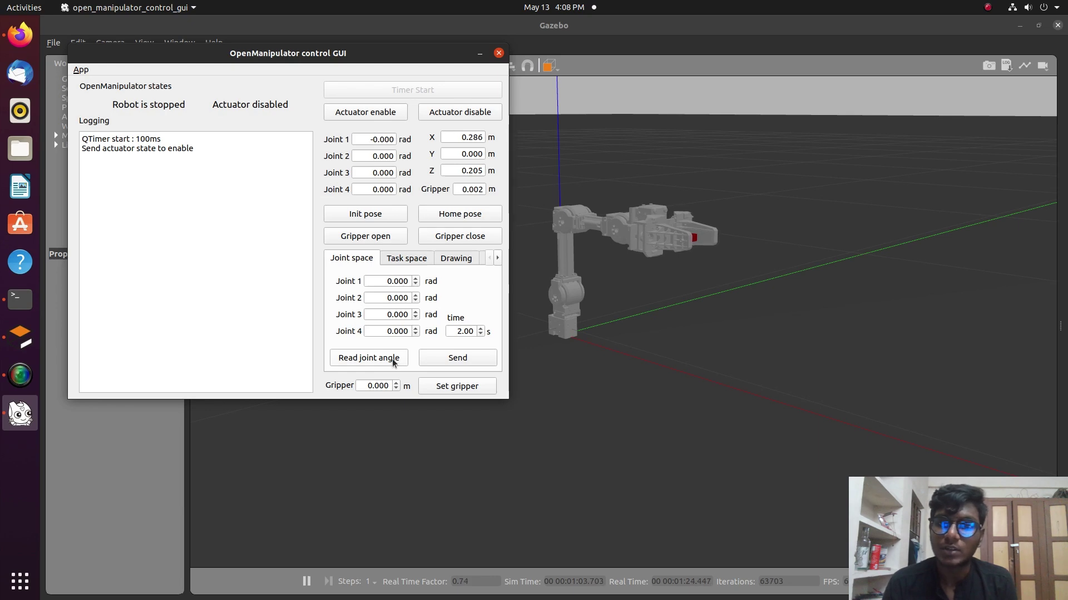
Cycle the arm between its home and initial poses several times.
{"action": "left_click", "coordinate": [443, 217]}
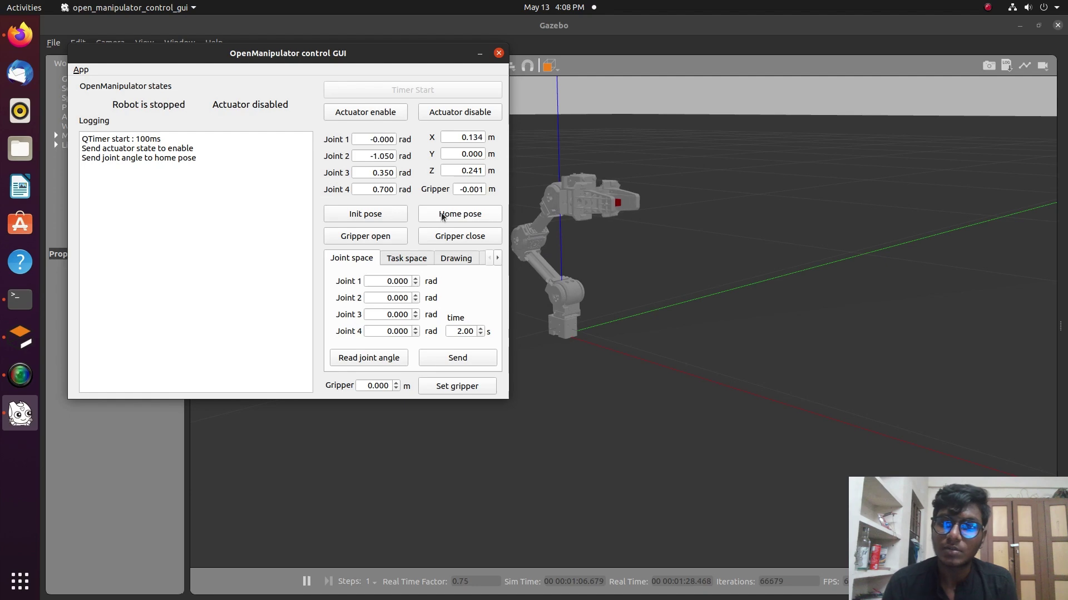
{"action": "left_click", "coordinate": [389, 218]}
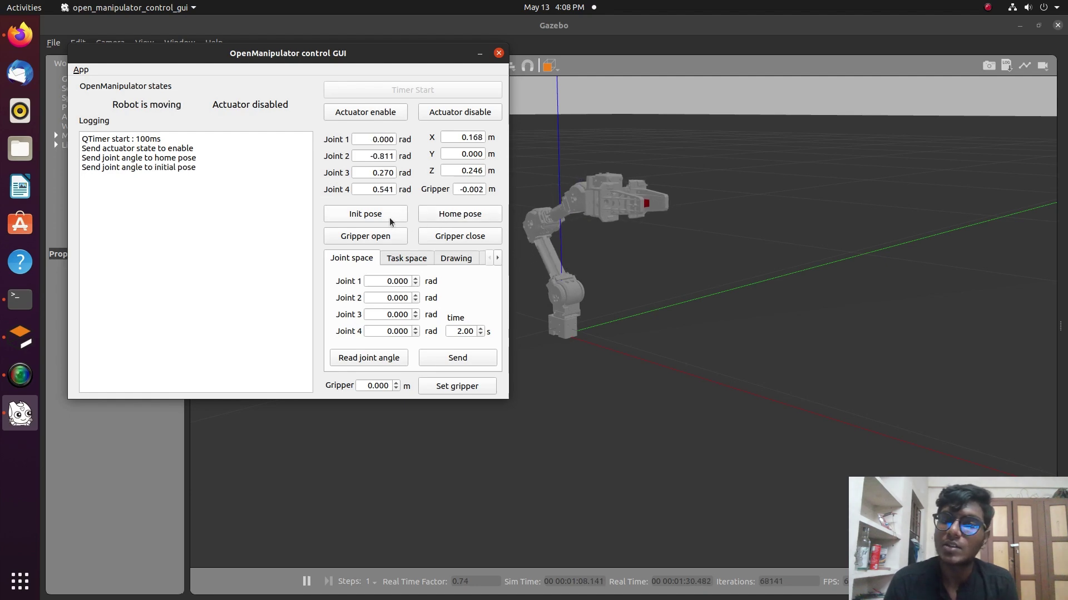
{"action": "left_click", "coordinate": [448, 218]}
{"action": "left_click_drag", "start_coordinate": [368, 57], "coordinate": [240, 55]}
{"action": "left_click", "coordinate": [327, 218]}
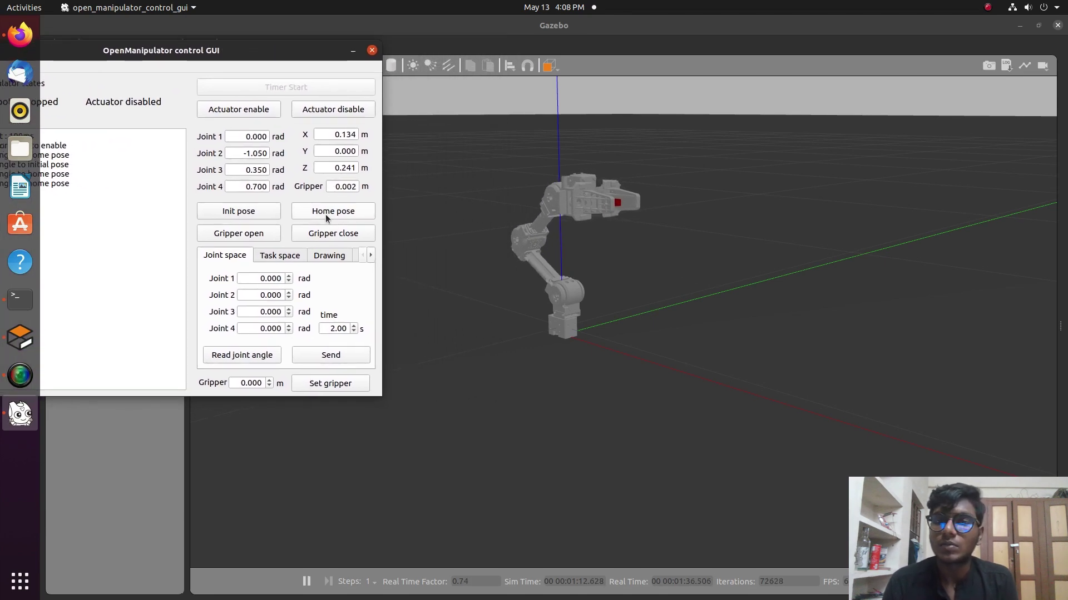
{"action": "left_click", "coordinate": [258, 210]}
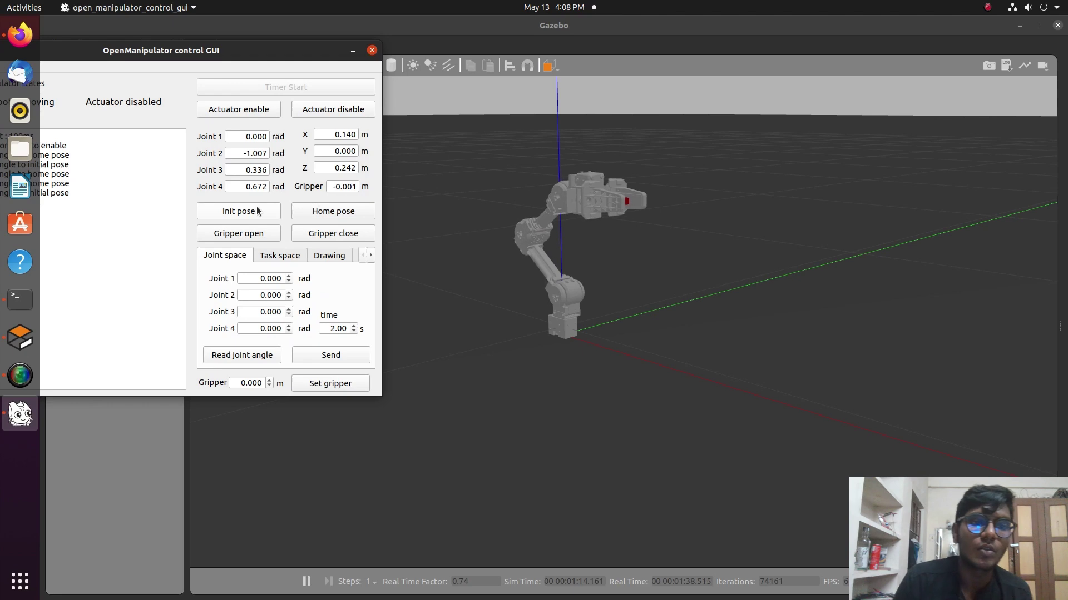
Close and open the gripper, then send a 0.350 rad Joint 1 target.
{"action": "left_click", "coordinate": [341, 238]}
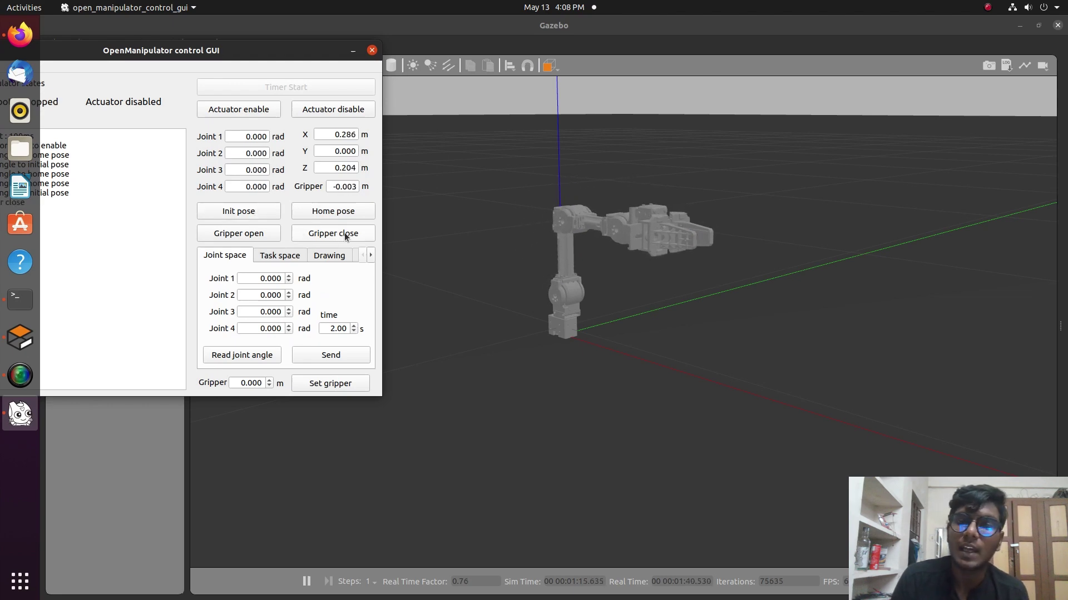
{"action": "left_click", "coordinate": [255, 239]}
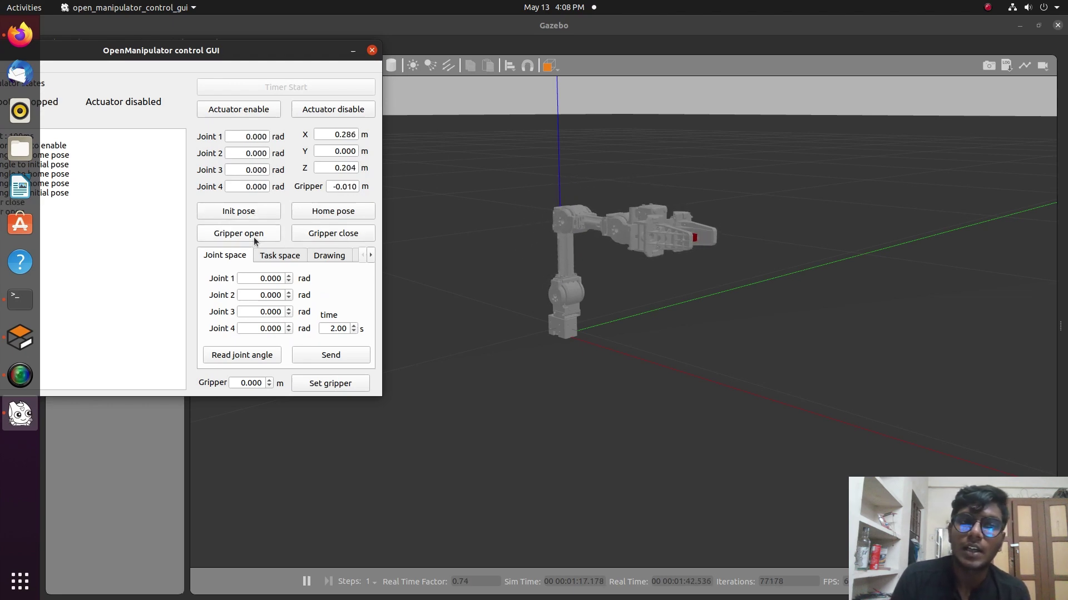
{"action": "scroll", "coordinate": [289, 278], "scroll_direction": "up", "scroll_amount": 7}
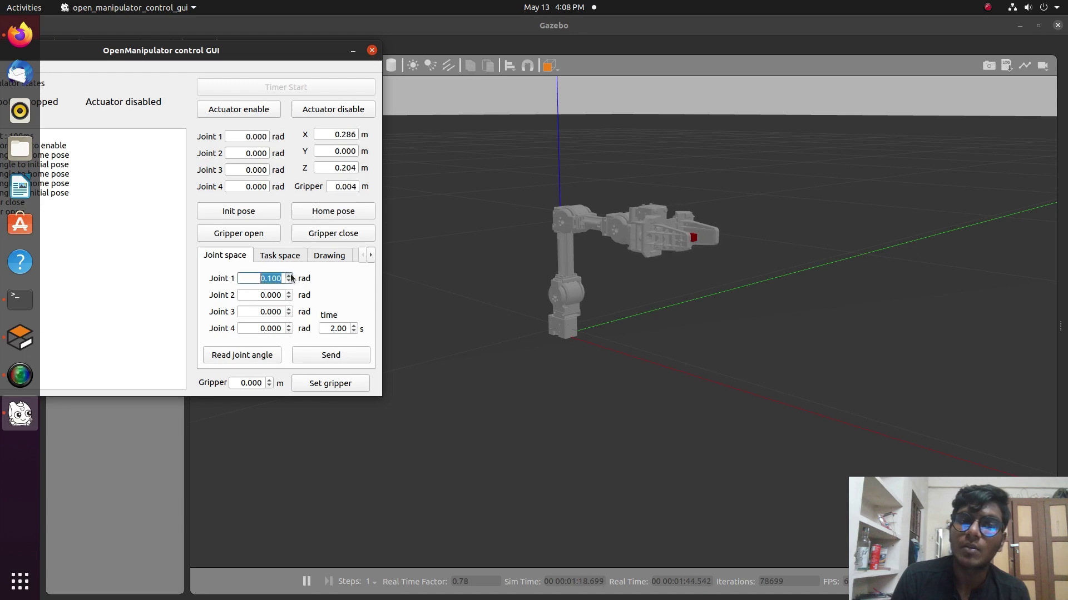
{"action": "left_click", "coordinate": [300, 355]}
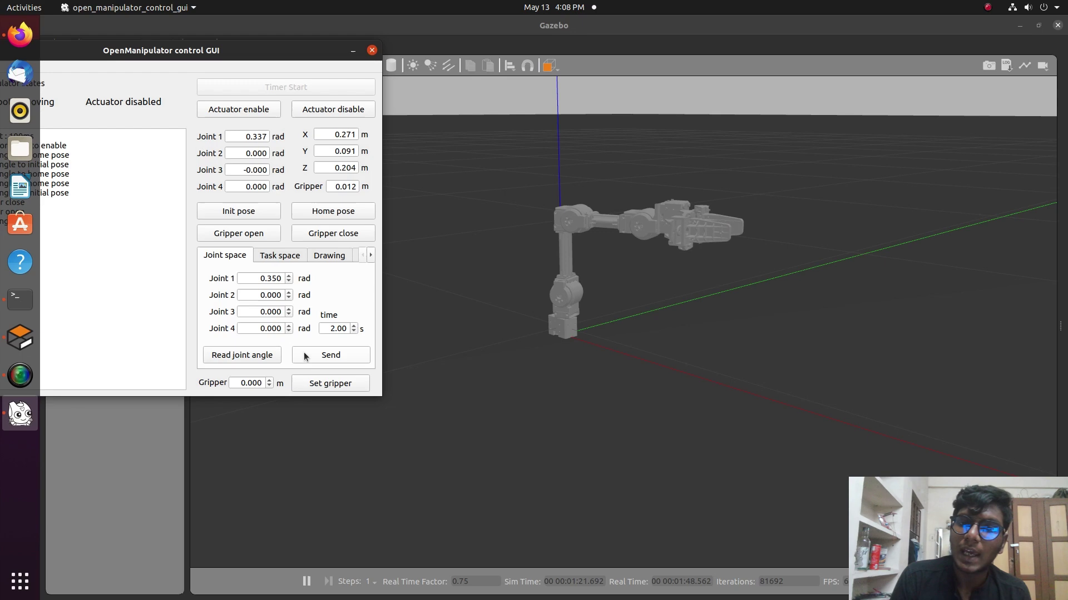
Send Joint 2 to 0.200 rad and Joint 3 to 0.150 rad.
{"action": "scroll", "coordinate": [289, 296], "scroll_direction": "up", "scroll_amount": 2}
{"action": "scroll", "coordinate": [290, 296], "scroll_direction": "up", "scroll_amount": 2}
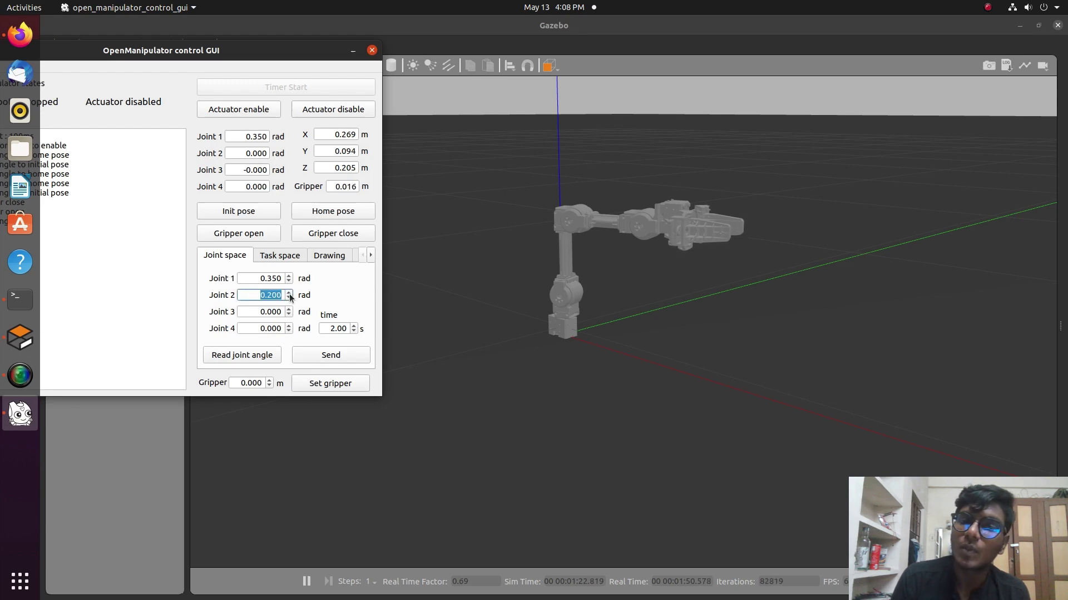
{"action": "left_click", "coordinate": [326, 353]}
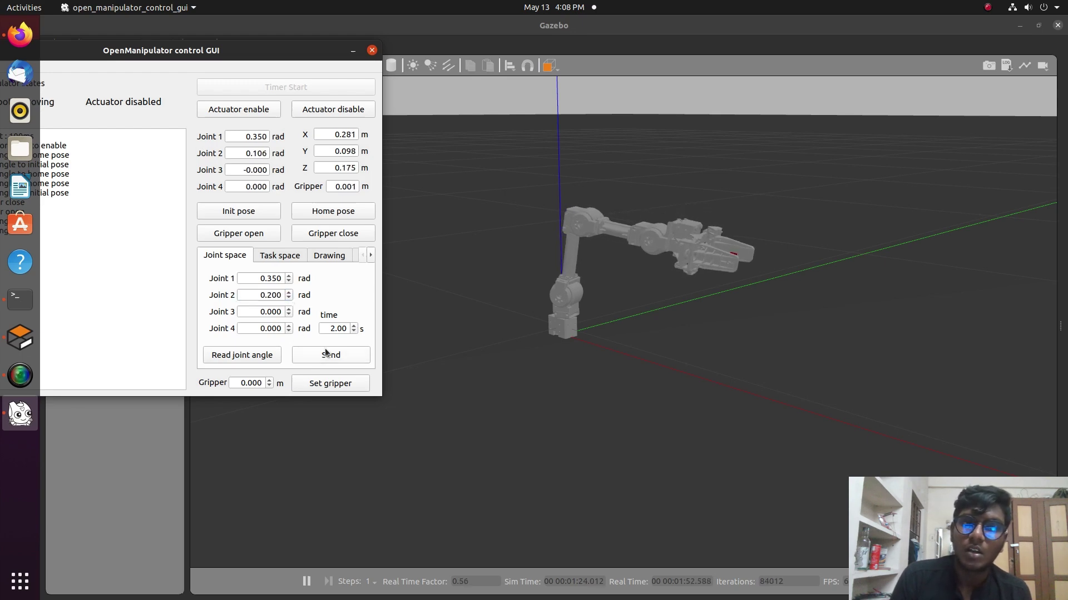
{"action": "scroll", "coordinate": [288, 311], "scroll_direction": "up", "scroll_amount": 3}
{"action": "left_click", "coordinate": [343, 354]}
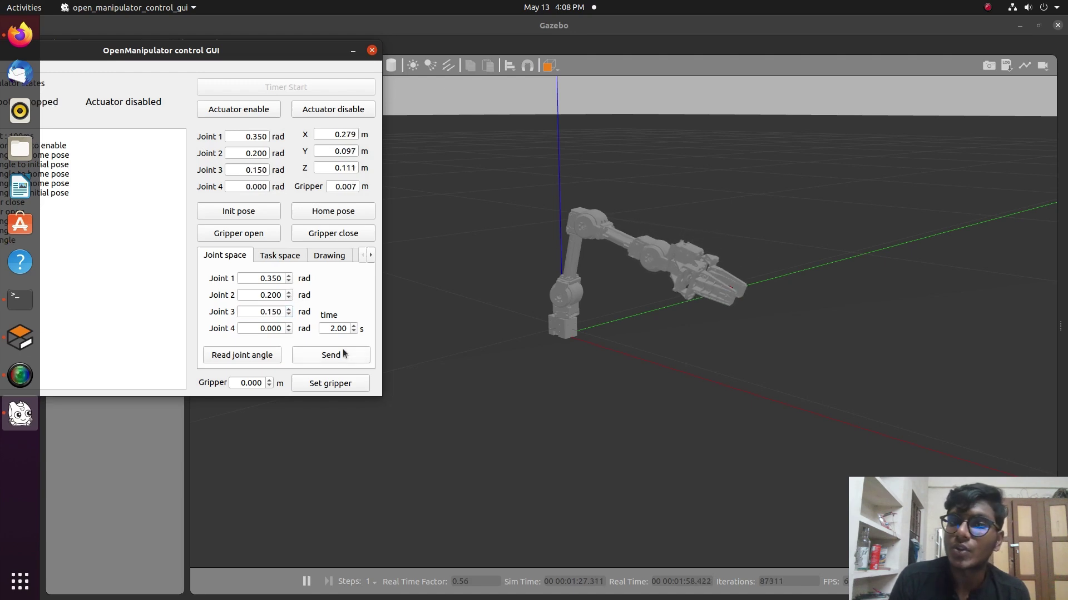
Open the gripper, apply the gripper target value and read back the joint angles.
{"action": "left_click", "coordinate": [241, 233]}
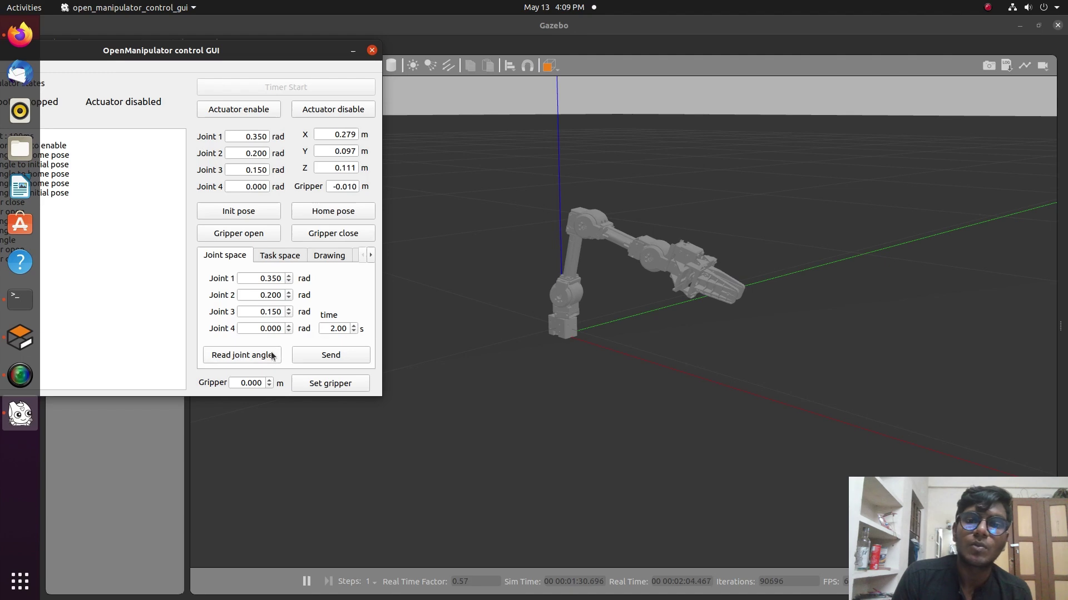
{"action": "left_click", "coordinate": [357, 388]}
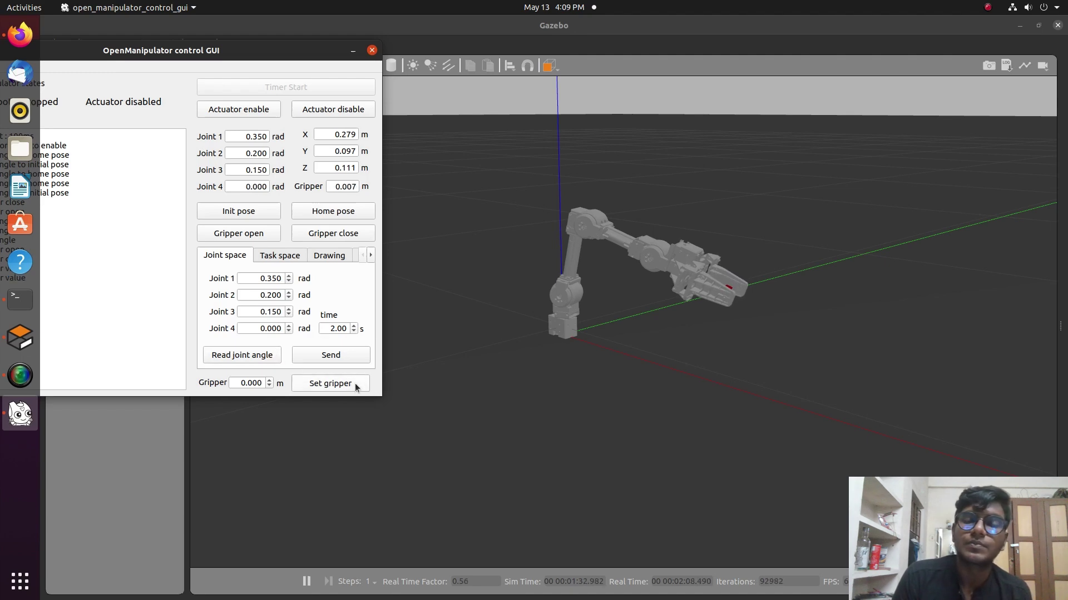
{"action": "left_click", "coordinate": [261, 357]}
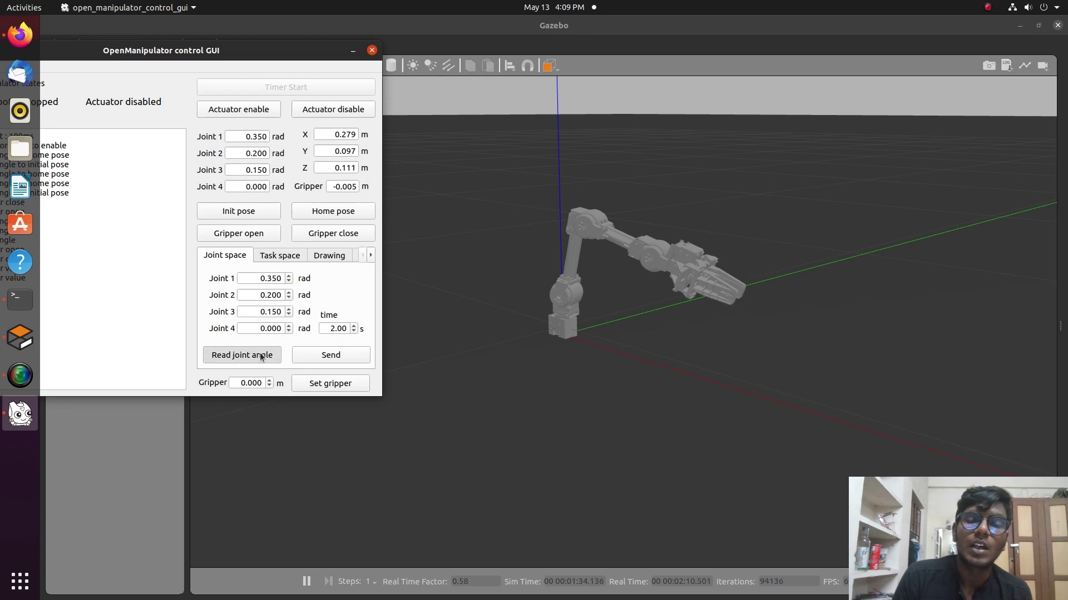
In Task space, move the arm home then to initial pose, close the gripper, and send the current X/Y/Z target.
{"action": "left_click", "coordinate": [280, 256]}
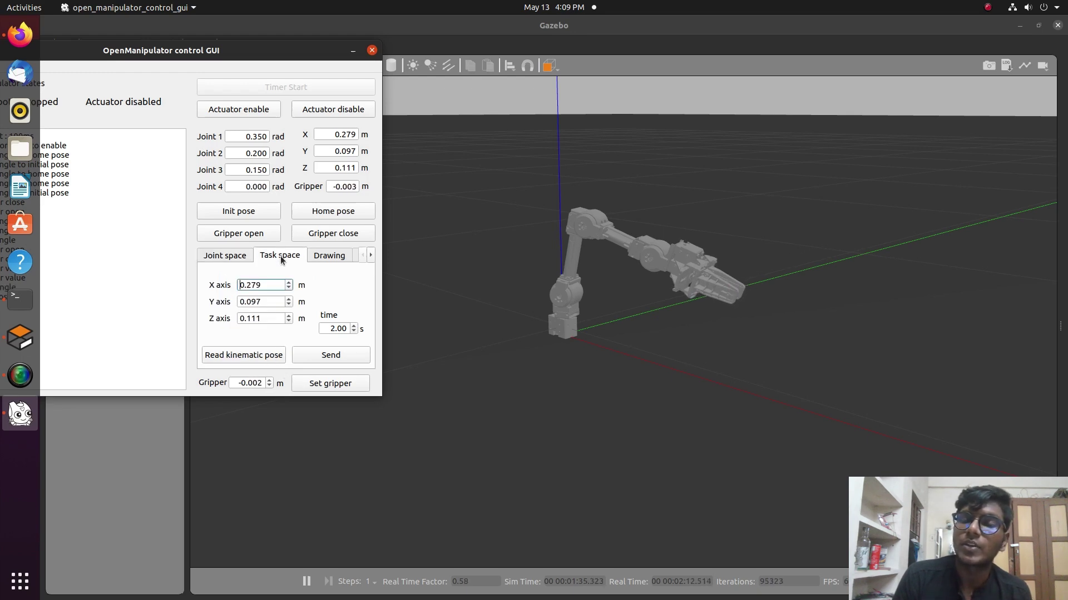
{"action": "left_click", "coordinate": [333, 211]}
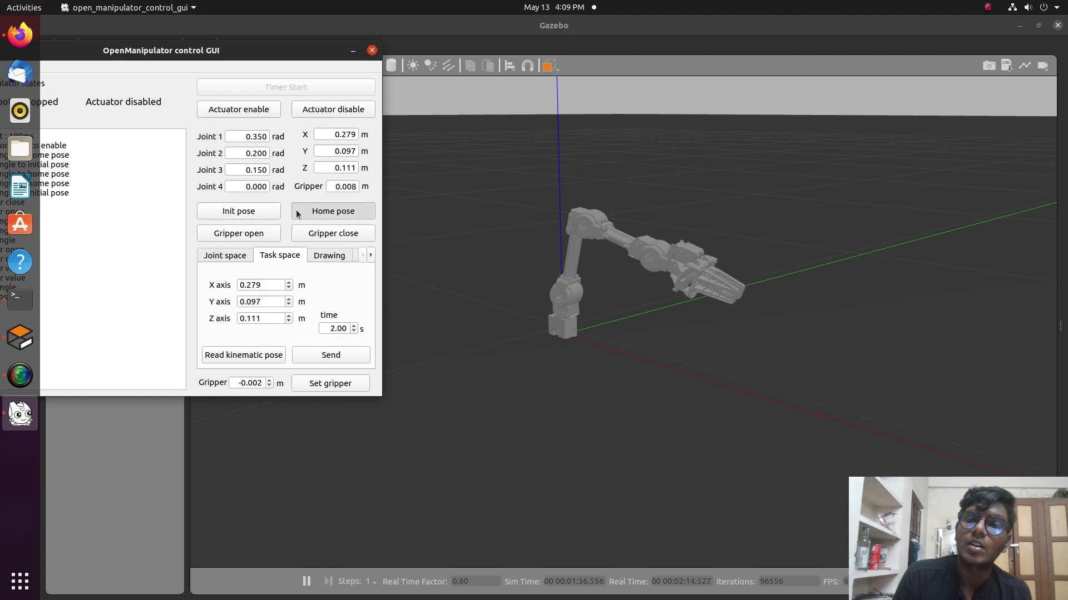
{"action": "left_click", "coordinate": [239, 212]}
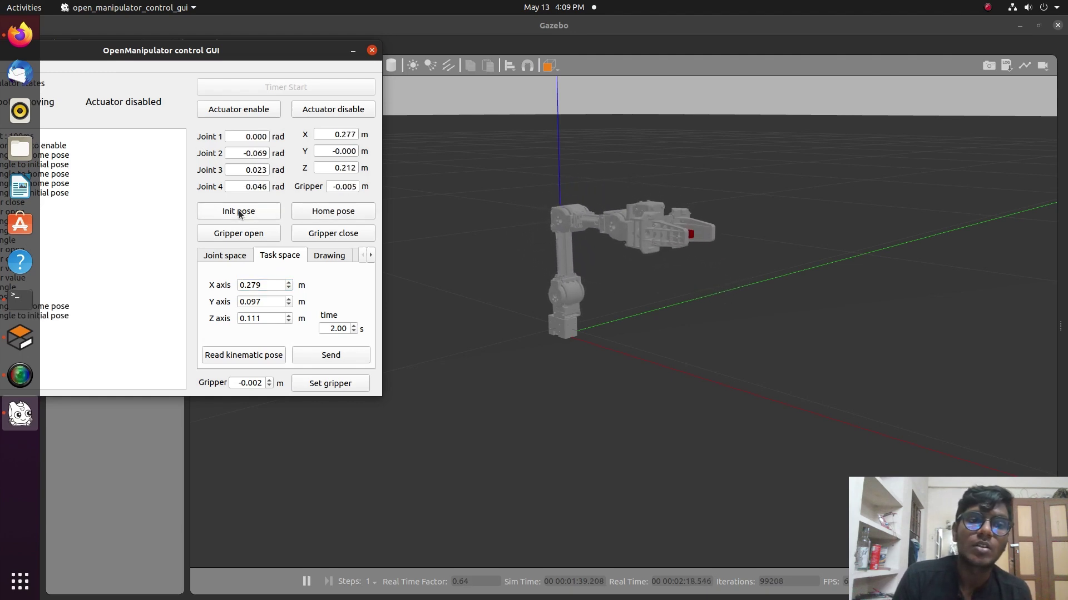
{"action": "left_click", "coordinate": [345, 238]}
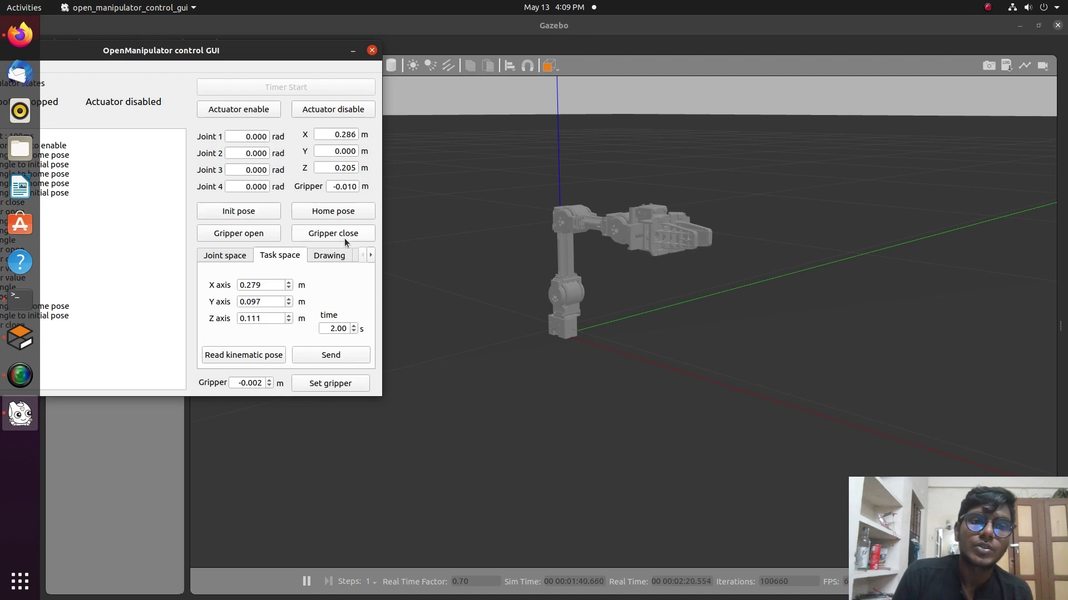
{"action": "left_click", "coordinate": [342, 256]}
{"action": "left_click", "coordinate": [272, 258]}
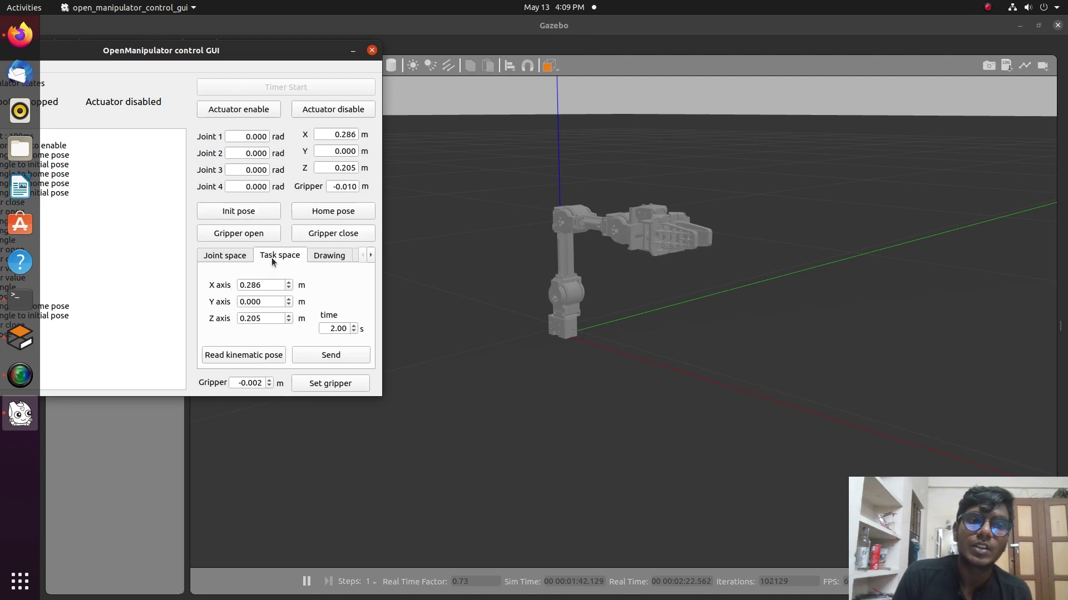
{"action": "left_click", "coordinate": [329, 354]}
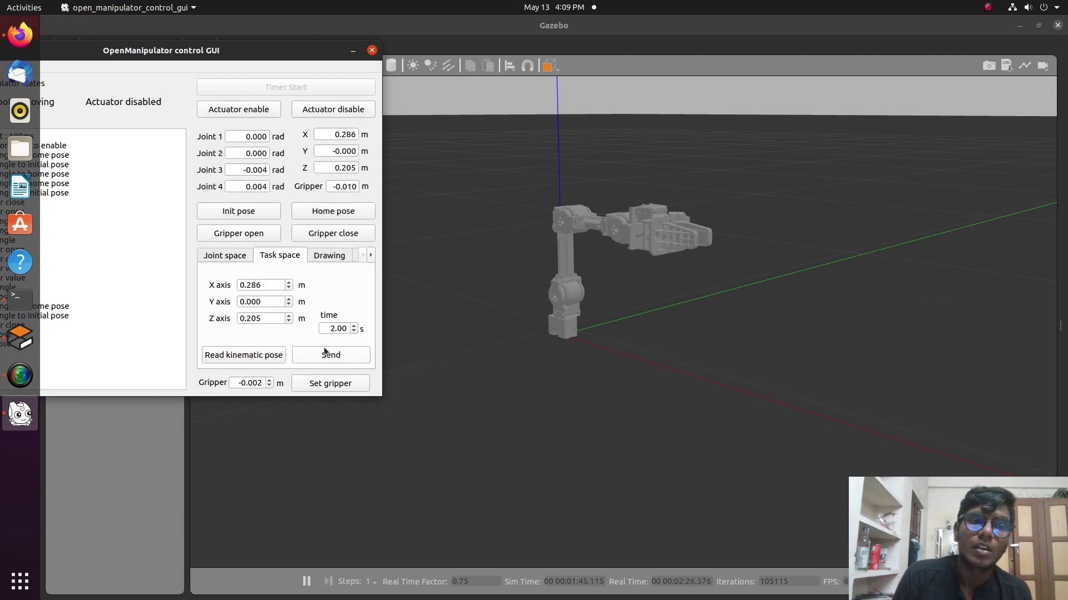
Change the X-axis target to 1.000 m and send it, which fails.
{"action": "left_click", "coordinate": [264, 287]}
{"action": "left_click_drag", "start_coordinate": [264, 286], "coordinate": [245, 288]}
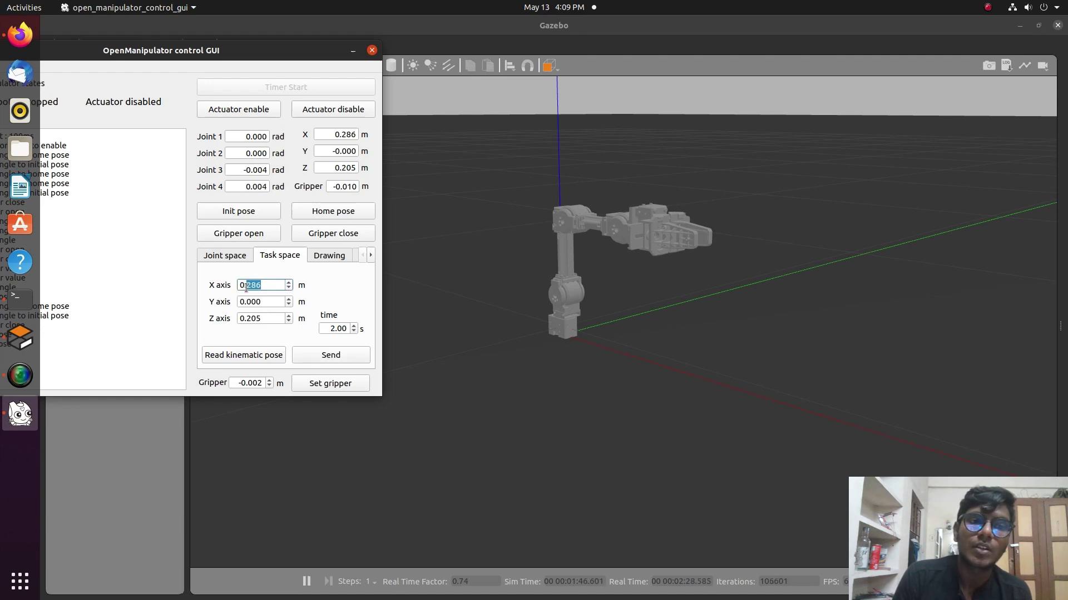
{"action": "type", "text": "1"}
{"action": "key", "text": "Return"}
{"action": "left_click", "coordinate": [357, 353]}
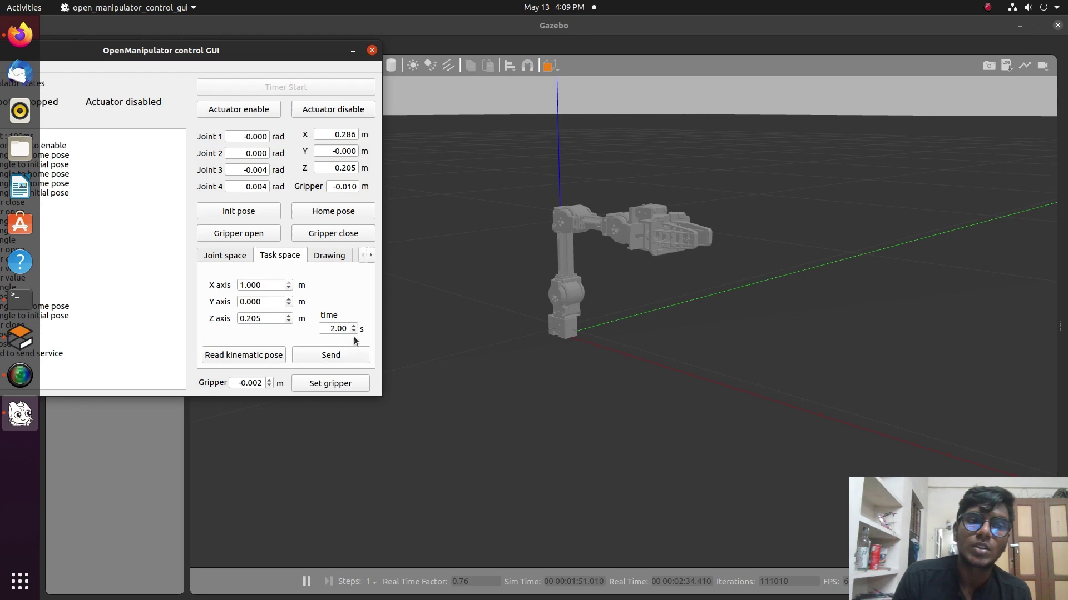
{"action": "left_click", "coordinate": [330, 256]}
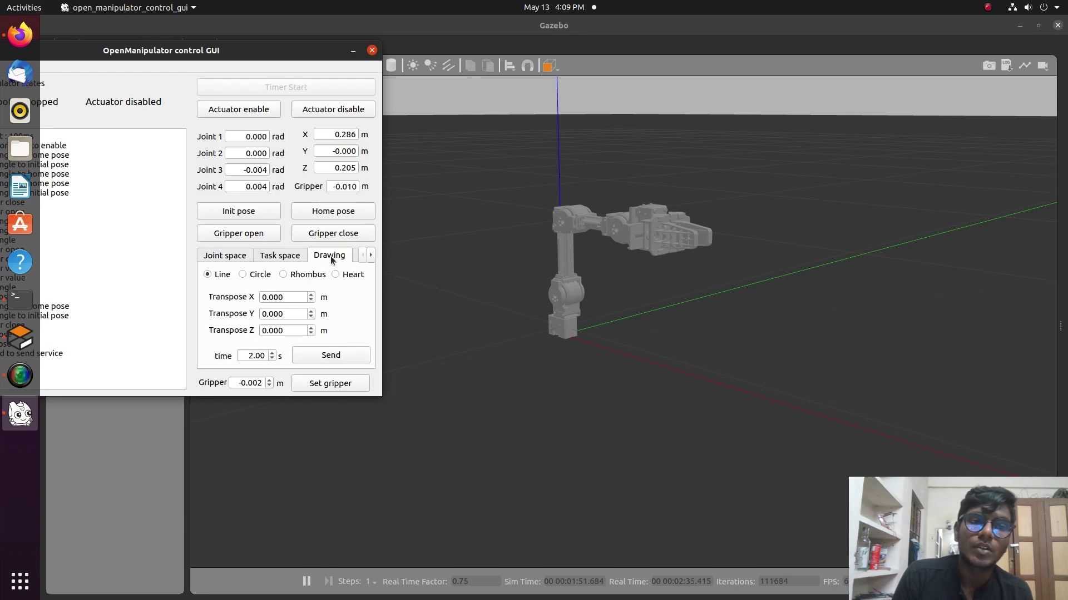
Choose the Circle shape with 0.100 m radius, 2 revolutions and 0.150 rad start angle.
{"action": "left_click", "coordinate": [241, 275]}
{"action": "double_click", "coordinate": [288, 296]}
{"action": "type", "text": "1"}
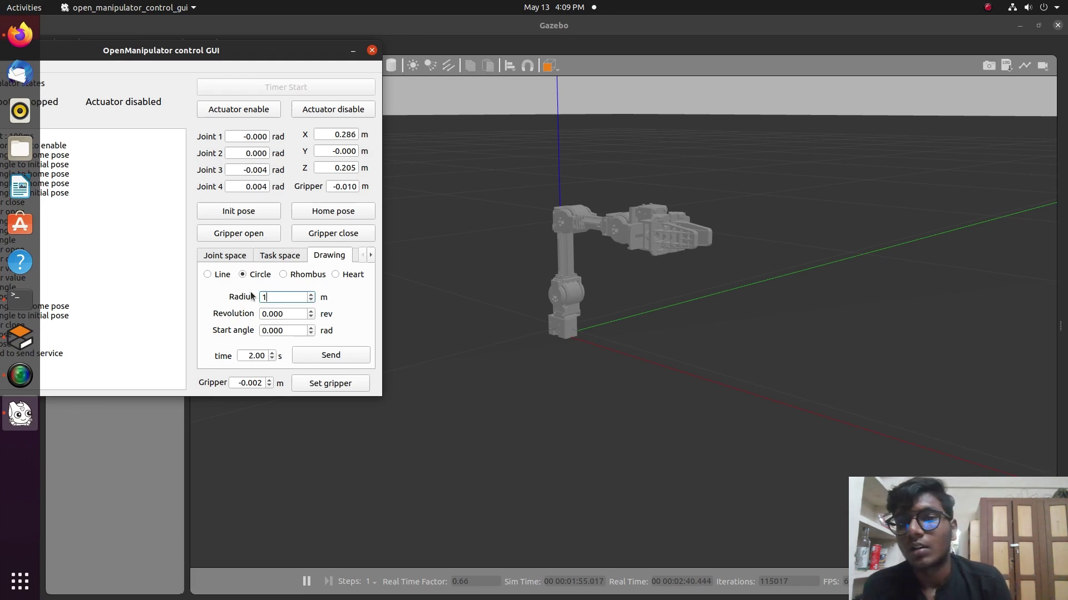
{"action": "key", "text": "BackSpace"}
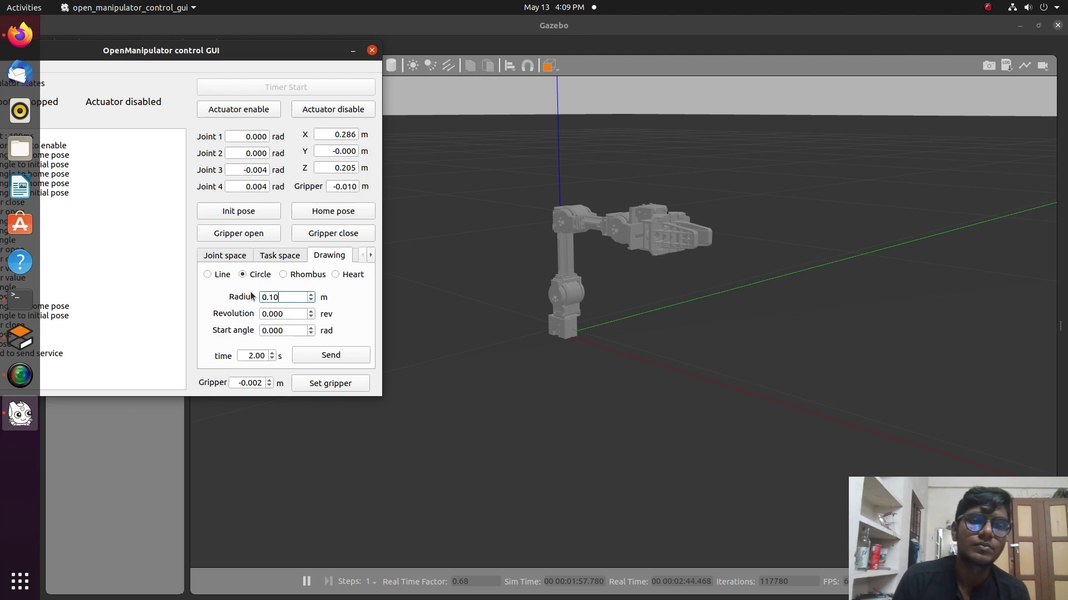
{"action": "left_click_drag", "start_coordinate": [285, 315], "coordinate": [253, 323]}
{"action": "type", "text": "2"}
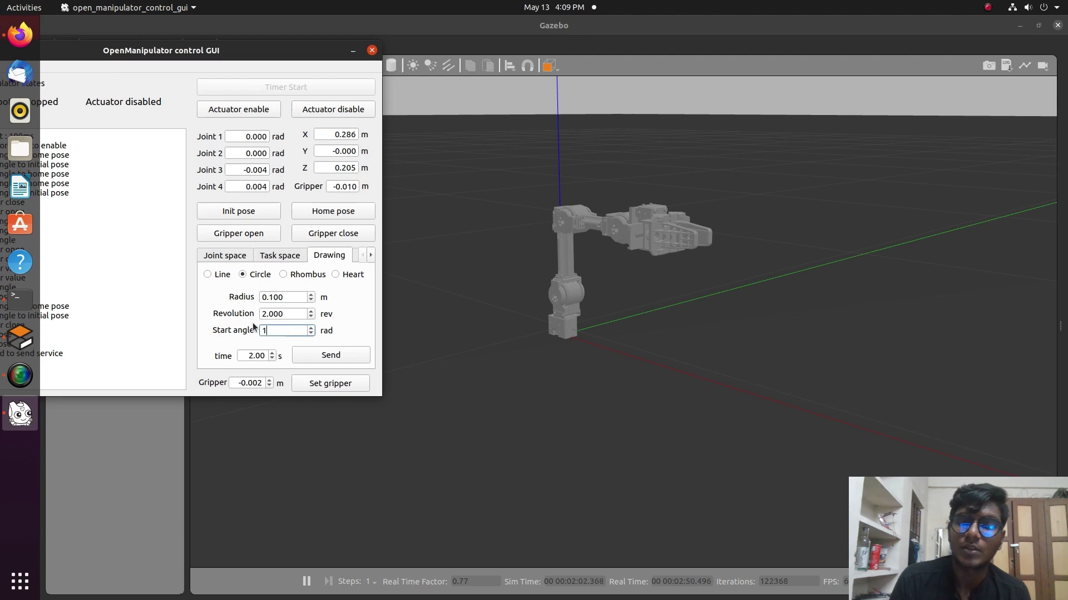
{"action": "type", "text": "1"}
{"action": "key", "text": "BackSpace"}
{"action": "type", "text": "0.15"}
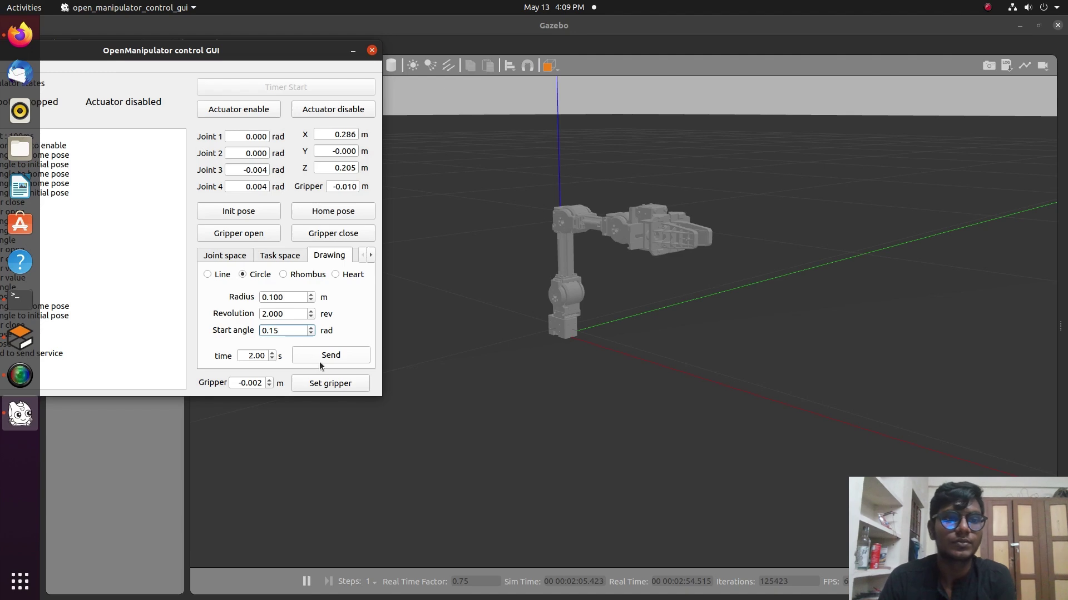
Send the circle trajectory repeatedly until the arm finishes drawing and stops.
{"action": "left_click", "coordinate": [327, 358]}
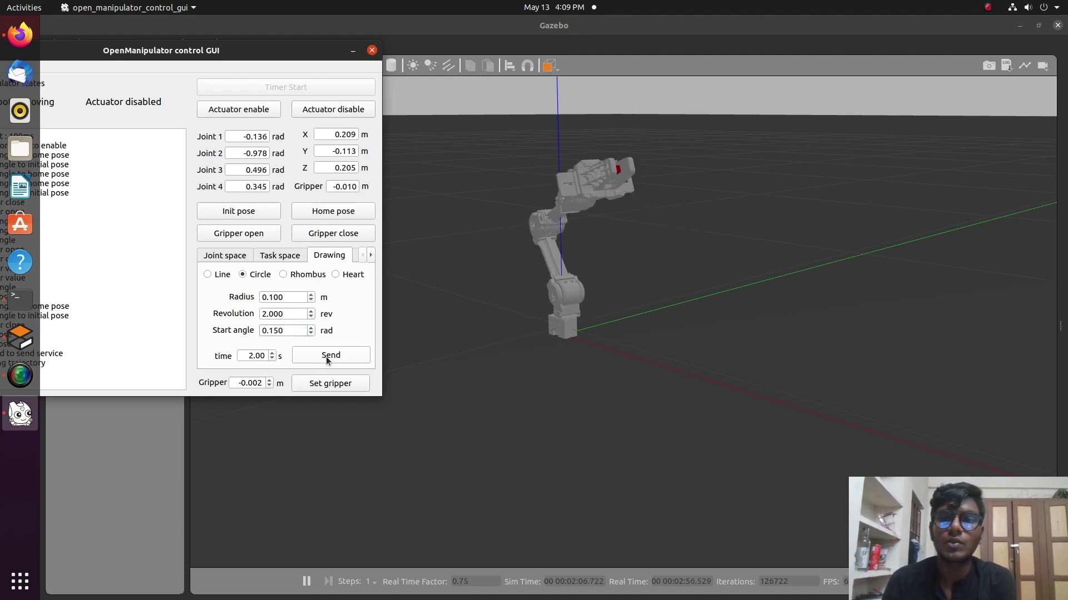
{"action": "left_click", "coordinate": [326, 358]}
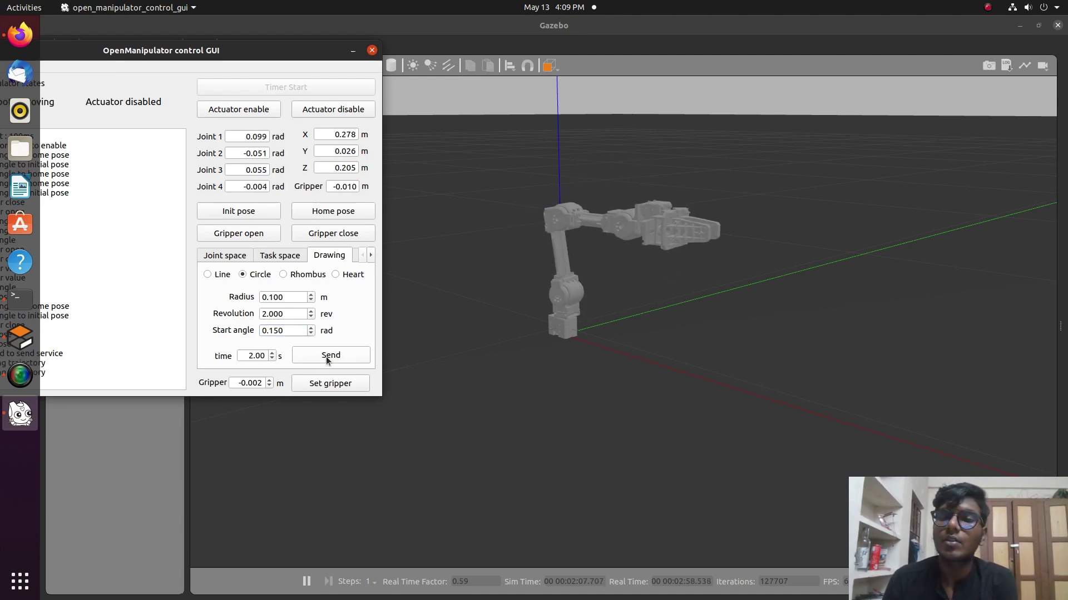
{"action": "left_click", "coordinate": [327, 358]}
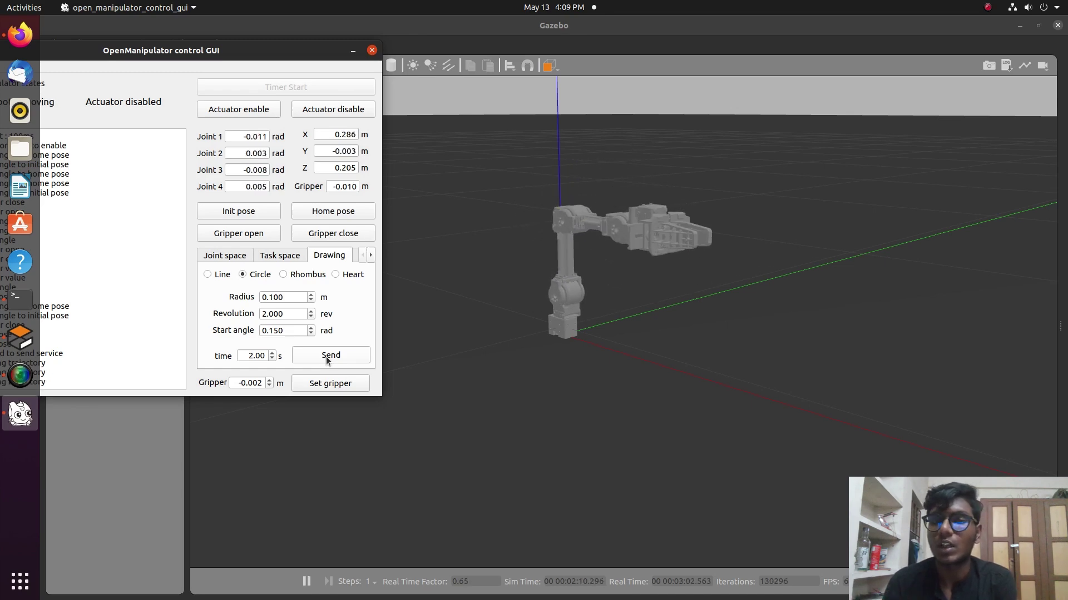
{"action": "left_click_drag", "start_coordinate": [292, 313], "coordinate": [244, 312]}
Draw the circle with 10 revolutions, then redraw it from a 0.450 rad start angle.
{"action": "type", "text": "10"}
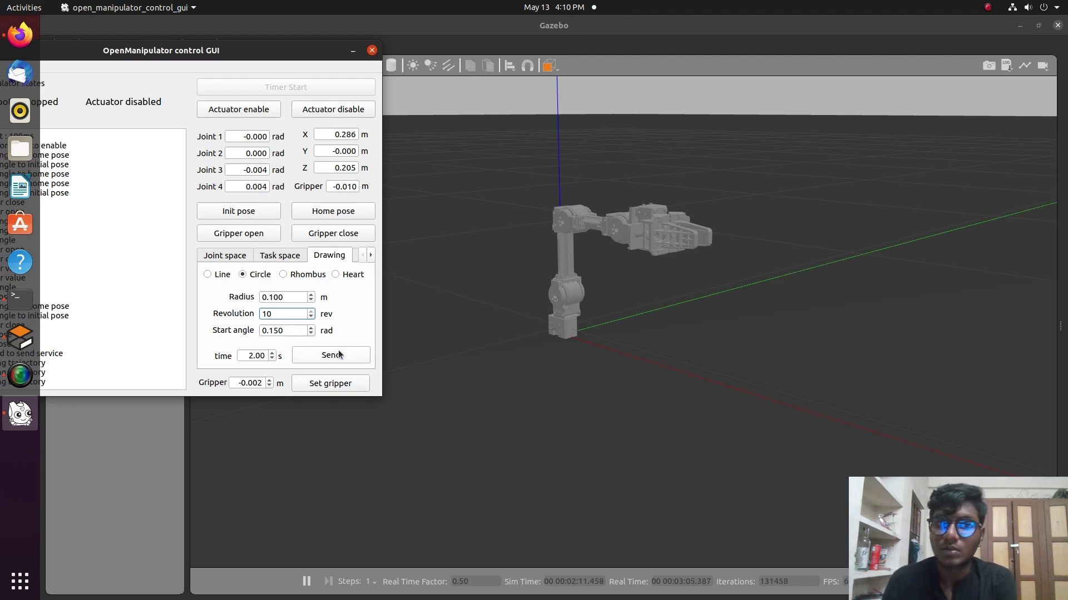
{"action": "left_click", "coordinate": [339, 355]}
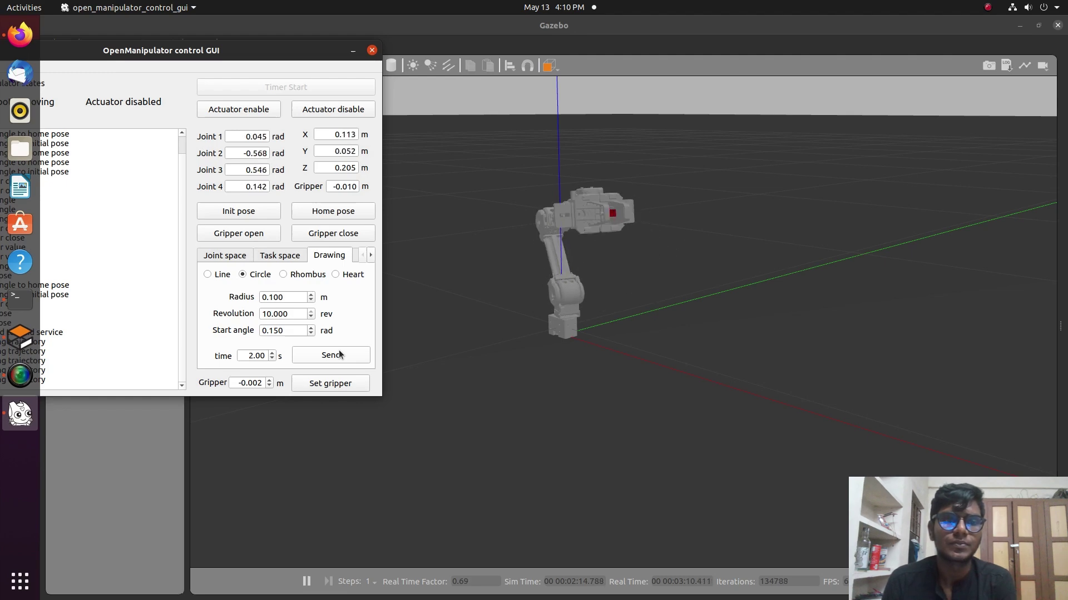
{"action": "left_click_drag", "start_coordinate": [294, 330], "coordinate": [210, 327]}
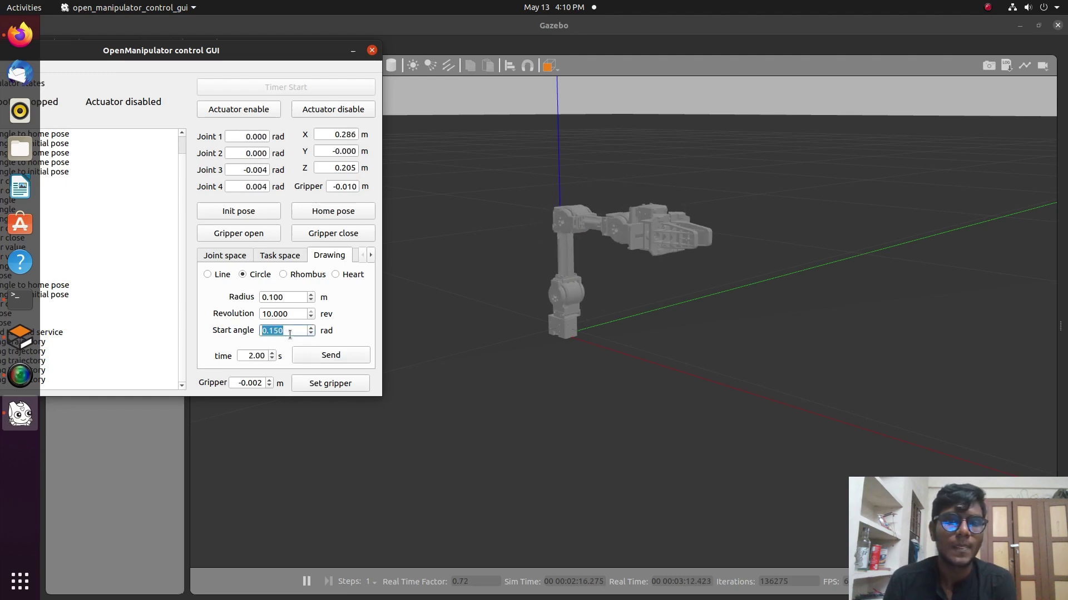
{"action": "type", "text": "04"}
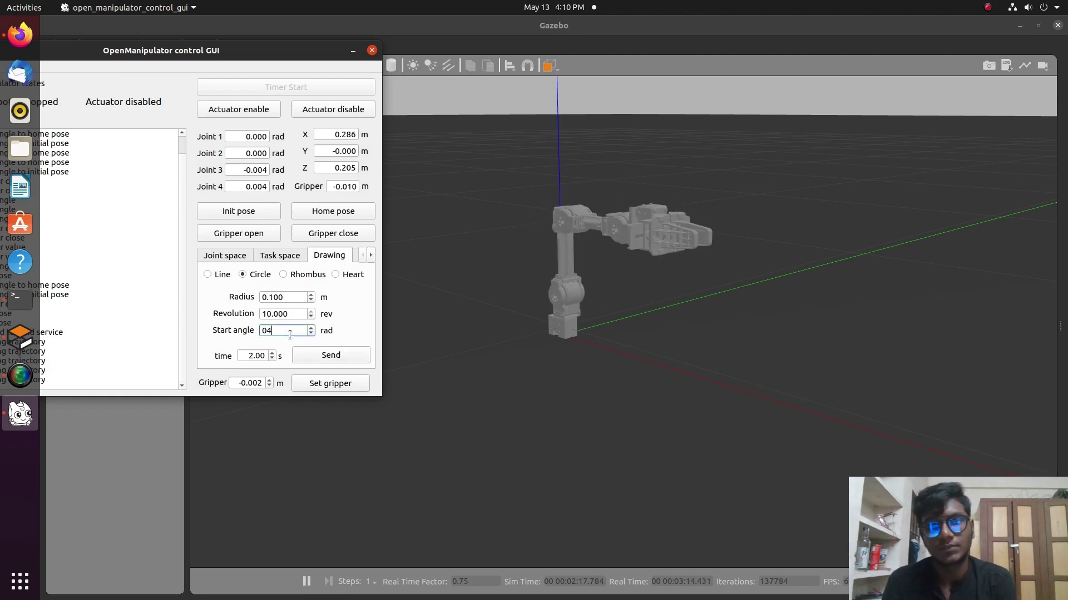
{"action": "key", "text": "BackSpace"}
{"action": "type", "text": ".0"}
{"action": "key", "text": "BackSpace"}
{"action": "type", "text": "45"}
{"action": "left_click", "coordinate": [330, 353]}
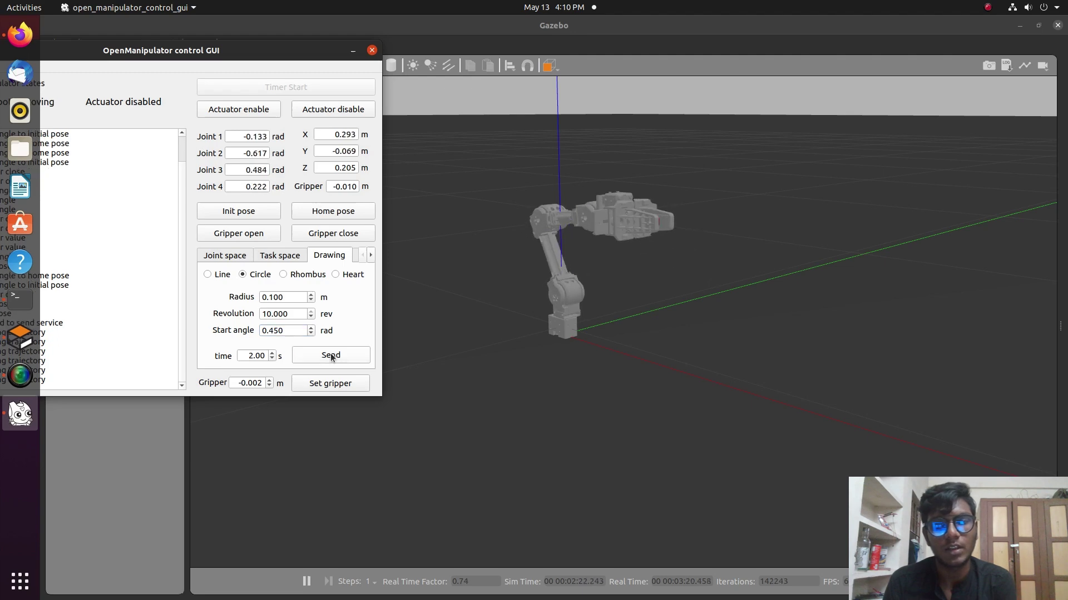
{"action": "left_click", "coordinate": [331, 352]}
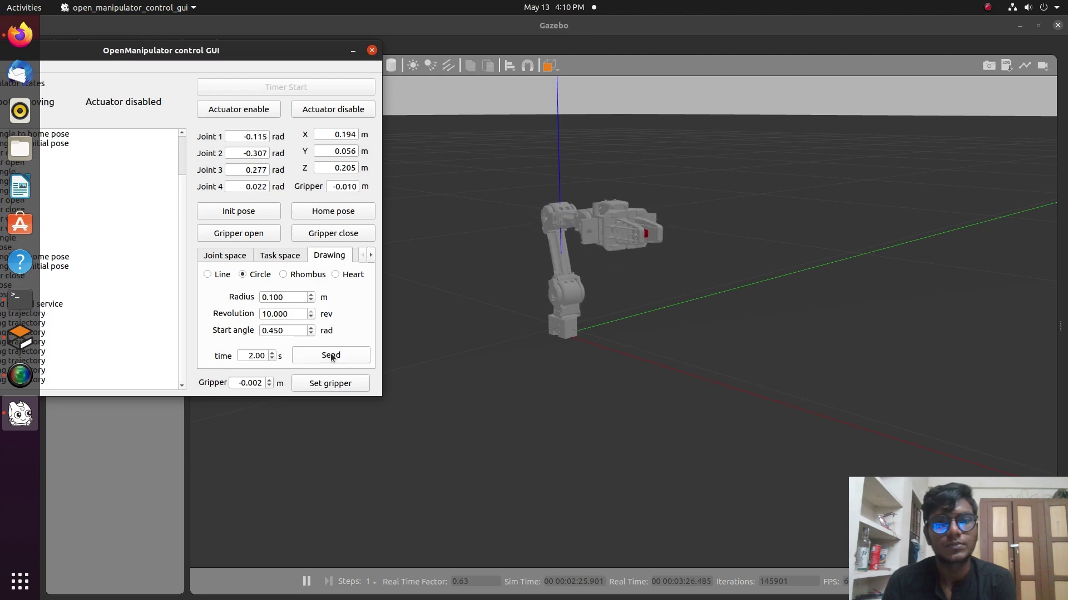
Rerun the 10-revolution circle and redraw it from a 0.900 rad start angle, resending repeatedly.
{"action": "double_click", "coordinate": [278, 314]}
{"action": "type", "text": "2"}
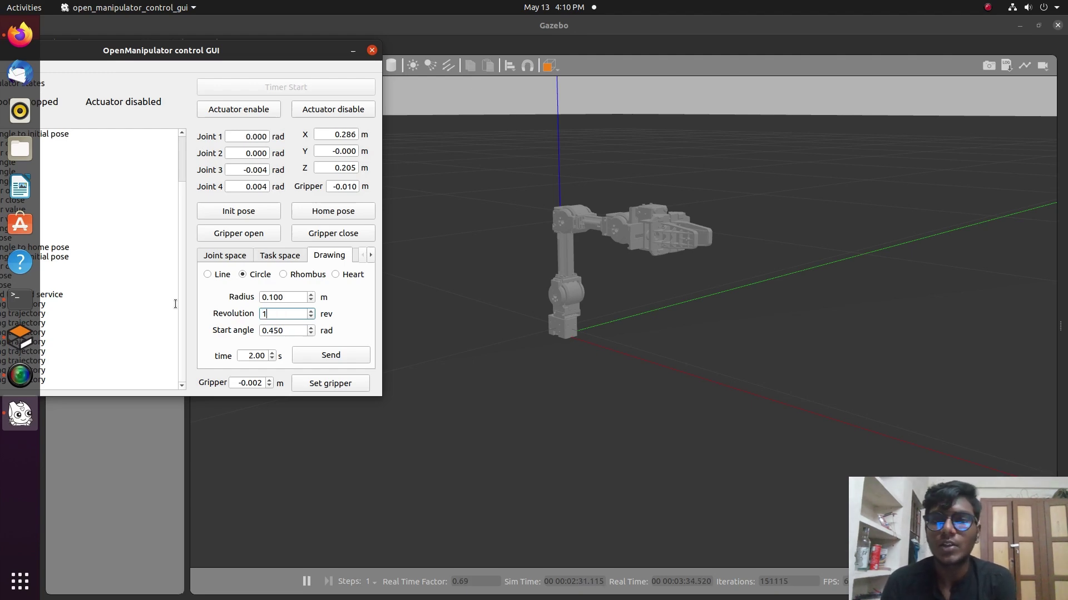
{"action": "left_click", "coordinate": [355, 356]}
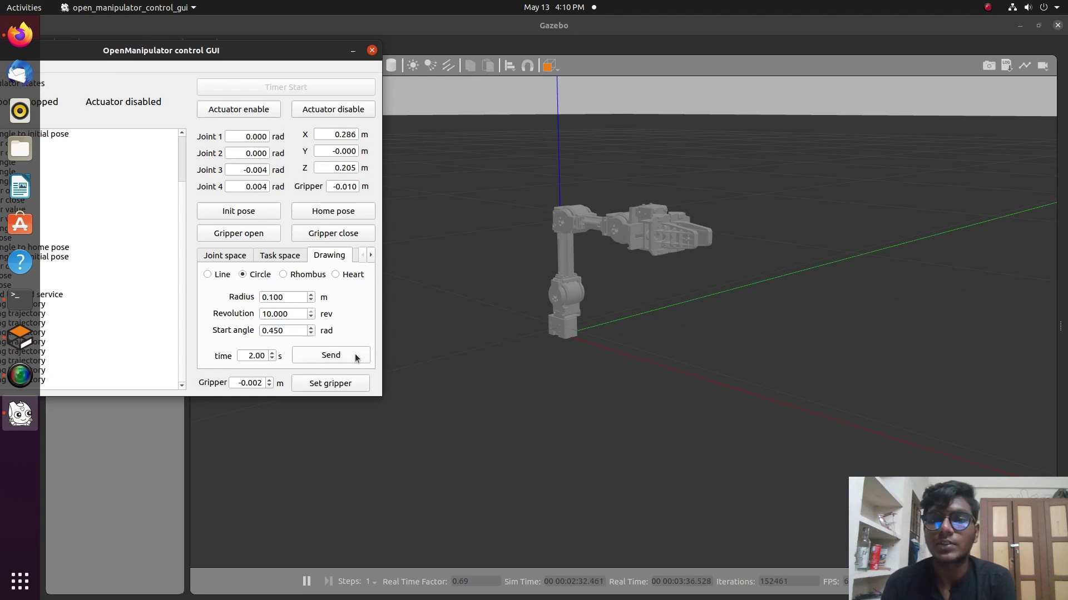
{"action": "double_click", "coordinate": [285, 331]}
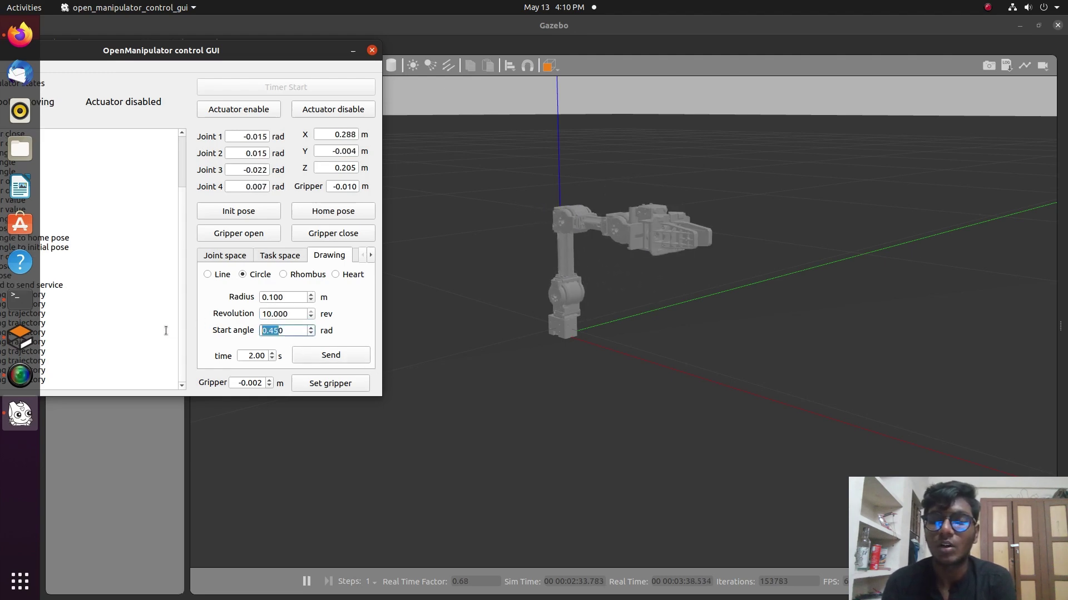
{"action": "left_click", "coordinate": [287, 331]}
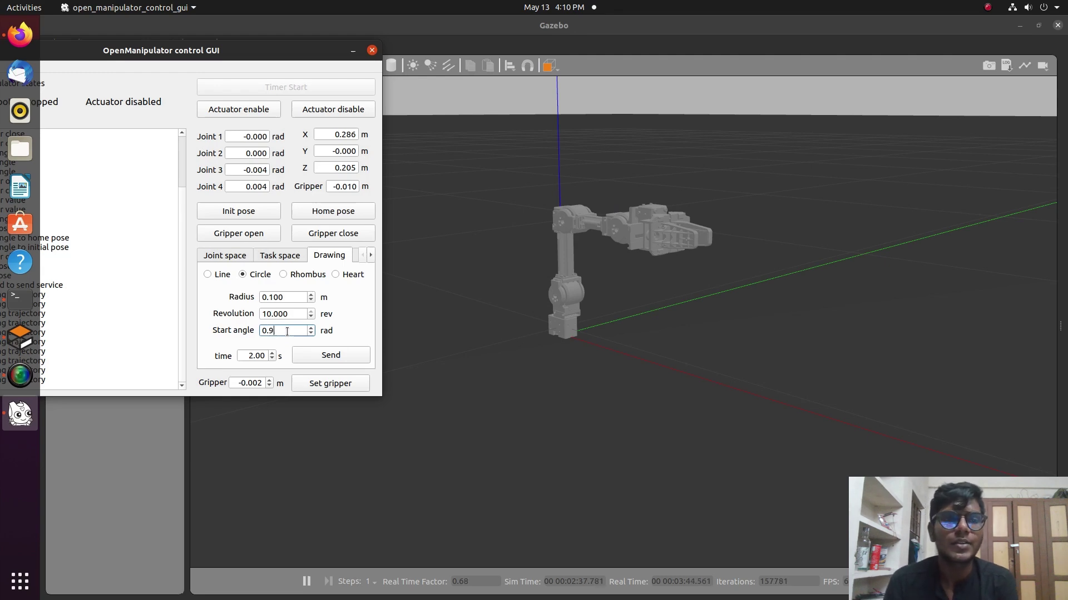
{"action": "left_click", "coordinate": [352, 358]}
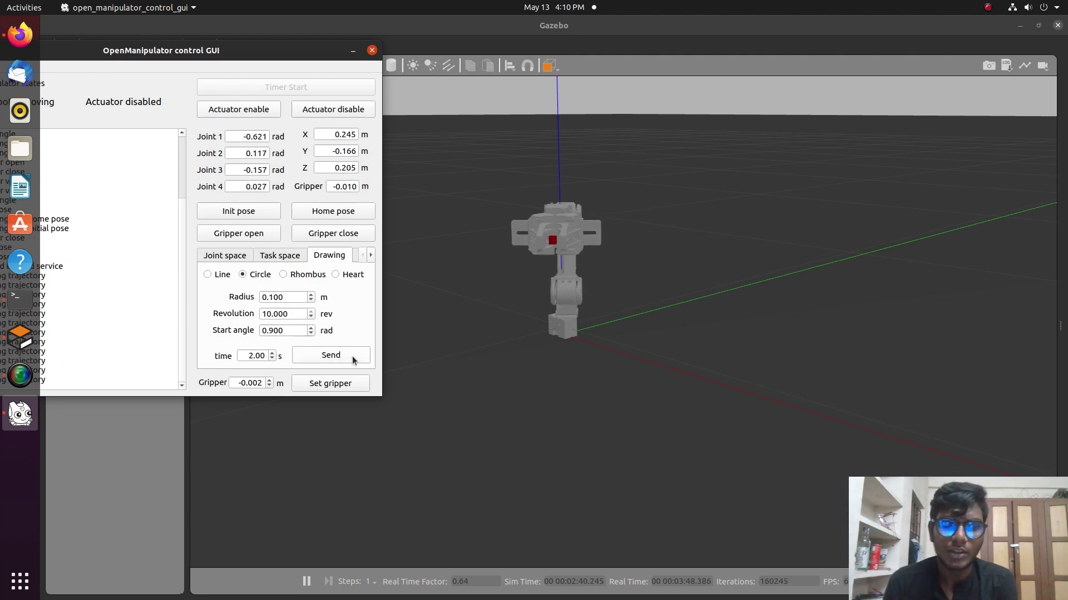
{"action": "left_click", "coordinate": [352, 358]}
{"action": "left_click", "coordinate": [352, 359]}
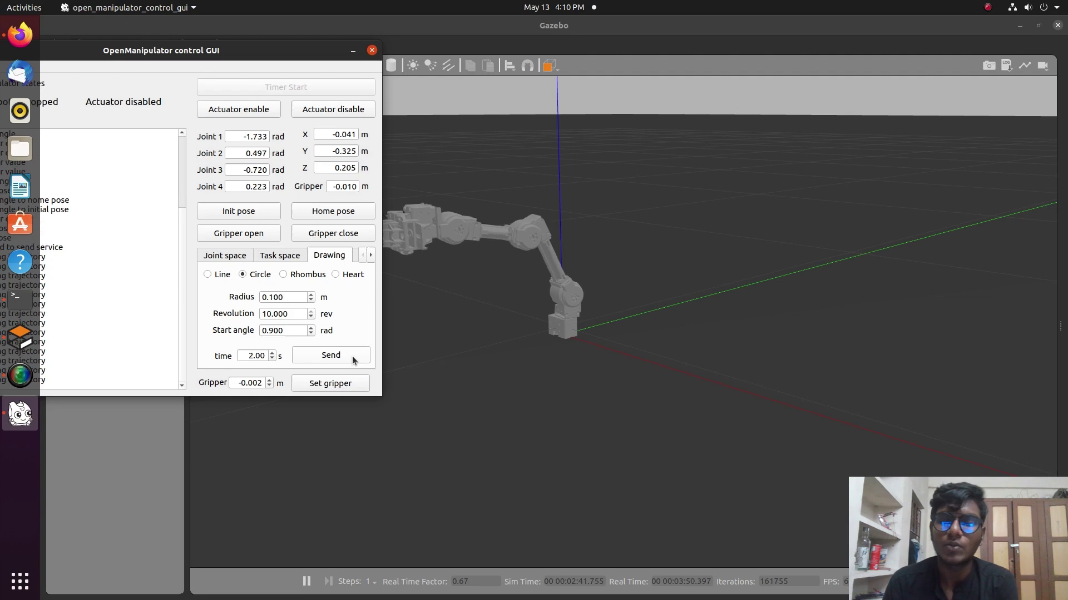
{"action": "left_click", "coordinate": [351, 359]}
{"action": "left_click", "coordinate": [352, 359]}
{"action": "left_click", "coordinate": [352, 359]}
{"action": "left_click", "coordinate": [352, 359]}
{"action": "left_click", "coordinate": [352, 355]}
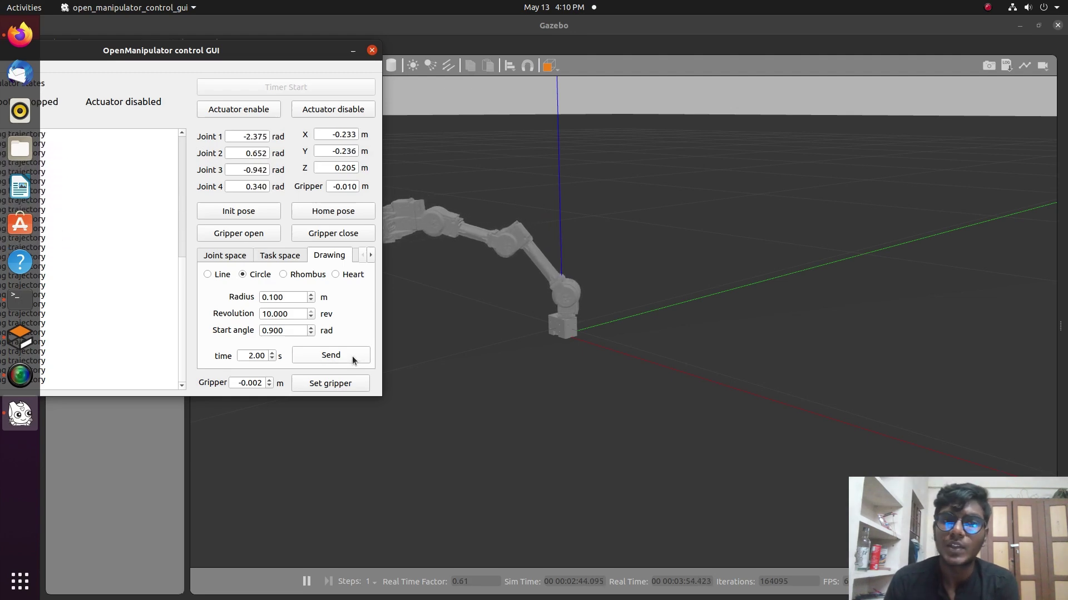
Home the arm, redraw the circle from a 0.450 rad start angle, then return to initial pose.
{"action": "left_click", "coordinate": [323, 211]}
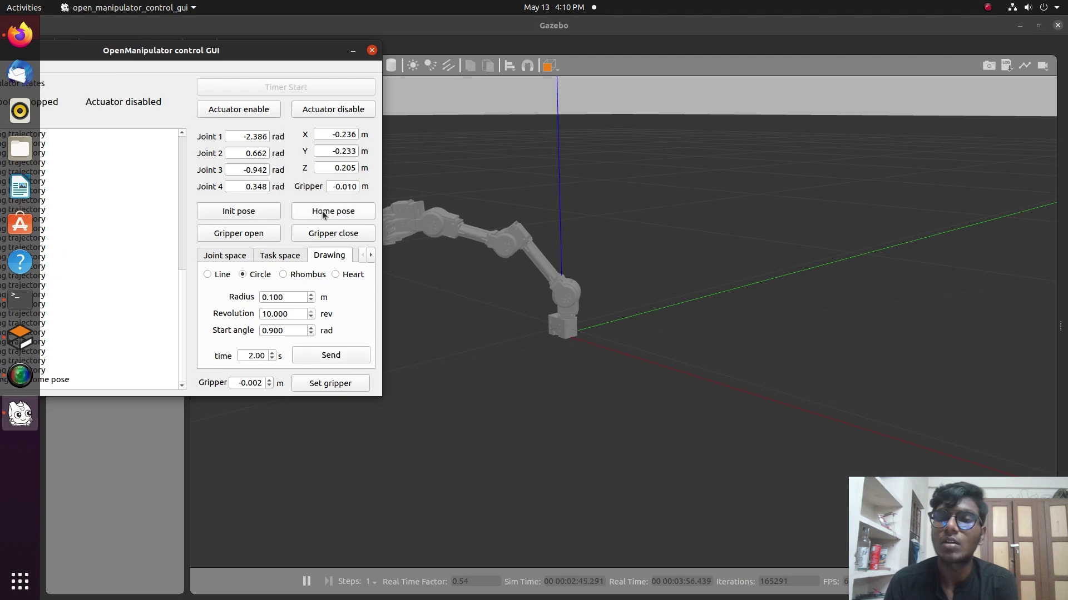
{"action": "left_click_drag", "start_coordinate": [303, 330], "coordinate": [207, 328]}
{"action": "type", "text": "4"}
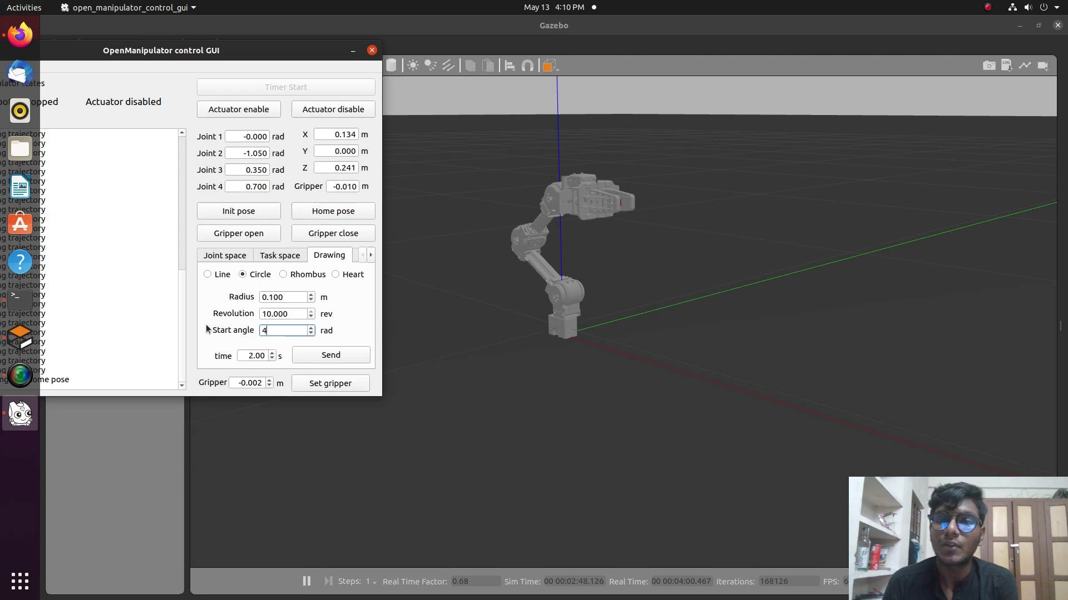
{"action": "type", "text": "0"}
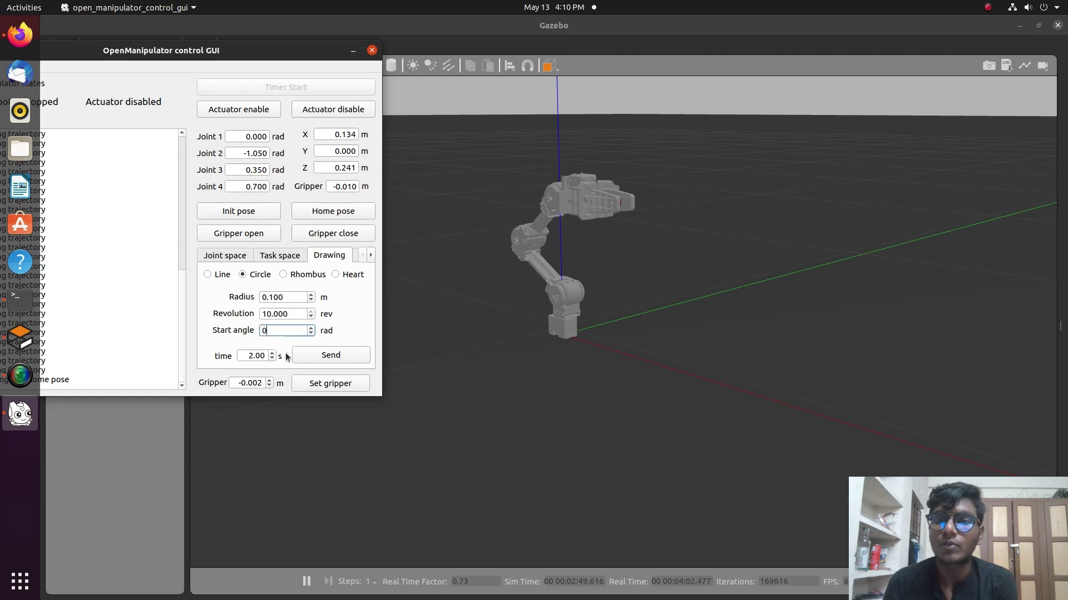
{"action": "type", "text": ".45"}
{"action": "left_click", "coordinate": [352, 357]}
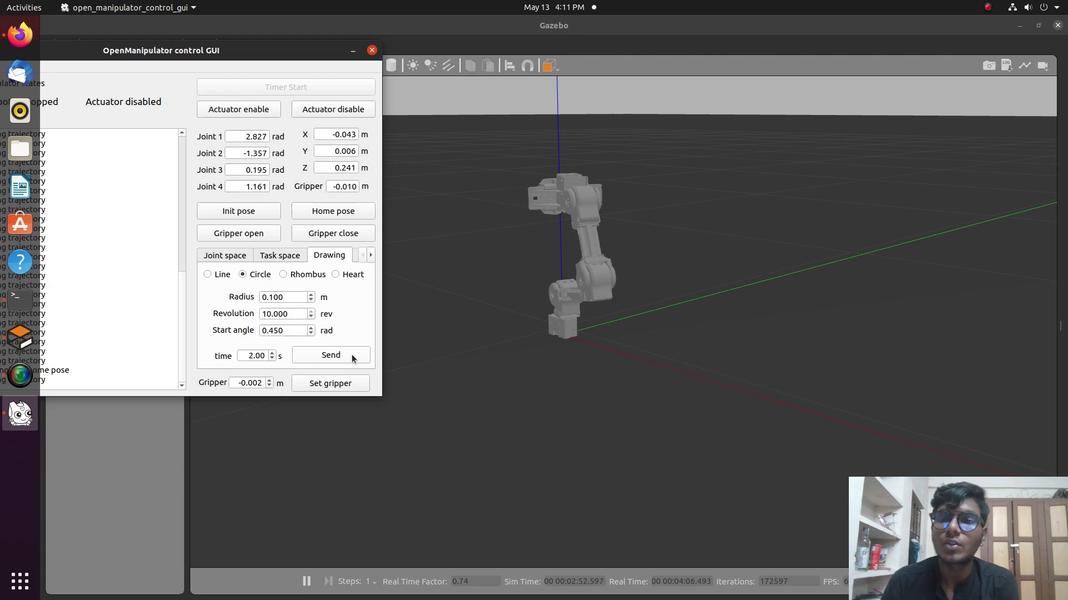
{"action": "left_click", "coordinate": [352, 357]}
{"action": "left_click", "coordinate": [352, 357]}
{"action": "left_click", "coordinate": [351, 357]}
{"action": "left_click", "coordinate": [262, 212]}
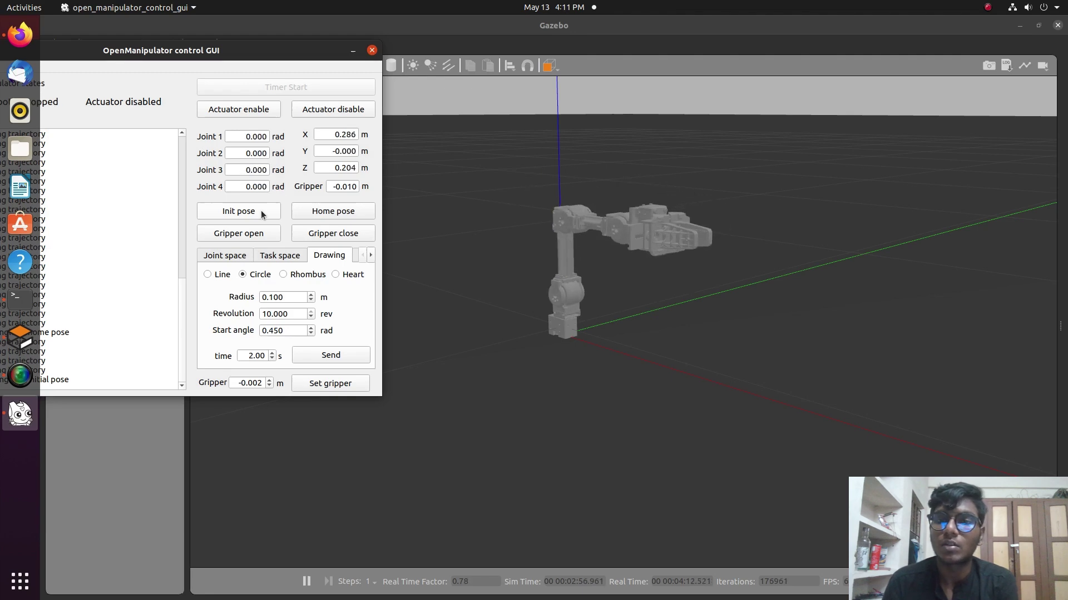
Pick the Heart shape, enter Radius 0.50 and Revolution 10, then select the Start angle field.
{"action": "left_click", "coordinate": [335, 274]}
{"action": "double_click", "coordinate": [295, 298]}
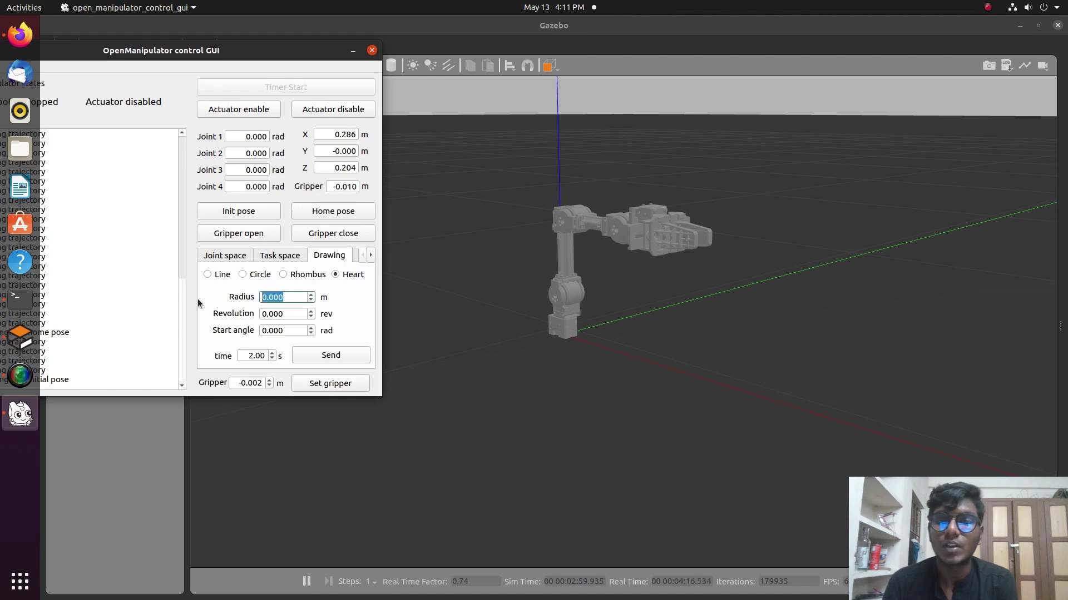
{"action": "type", "text": "10"}
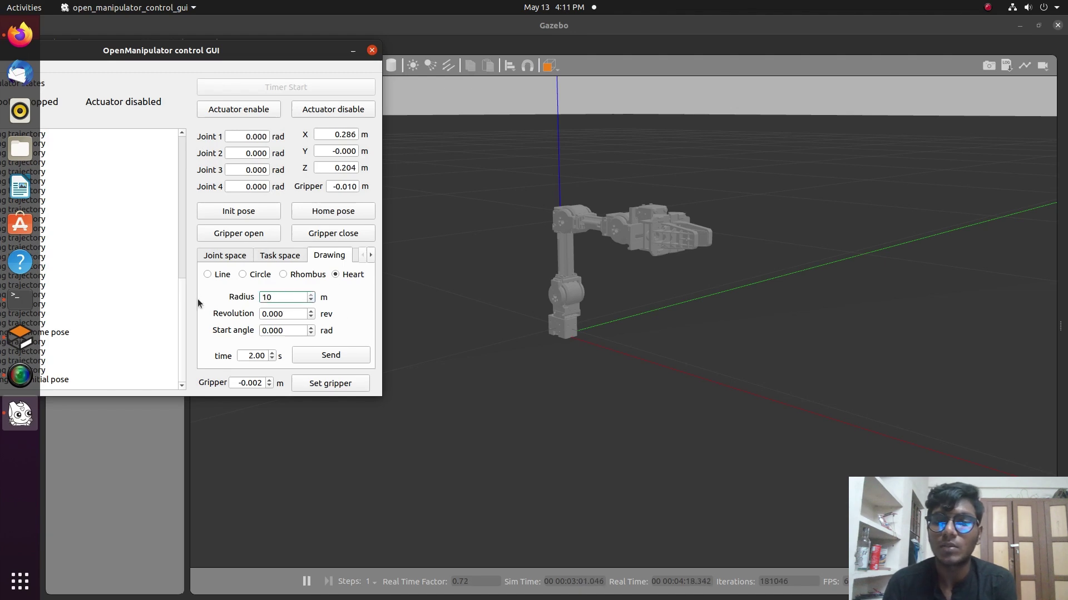
{"action": "key", "text": "BackSpace"}
{"action": "key", "text": "BackSpace"}
{"action": "type", "text": "."}
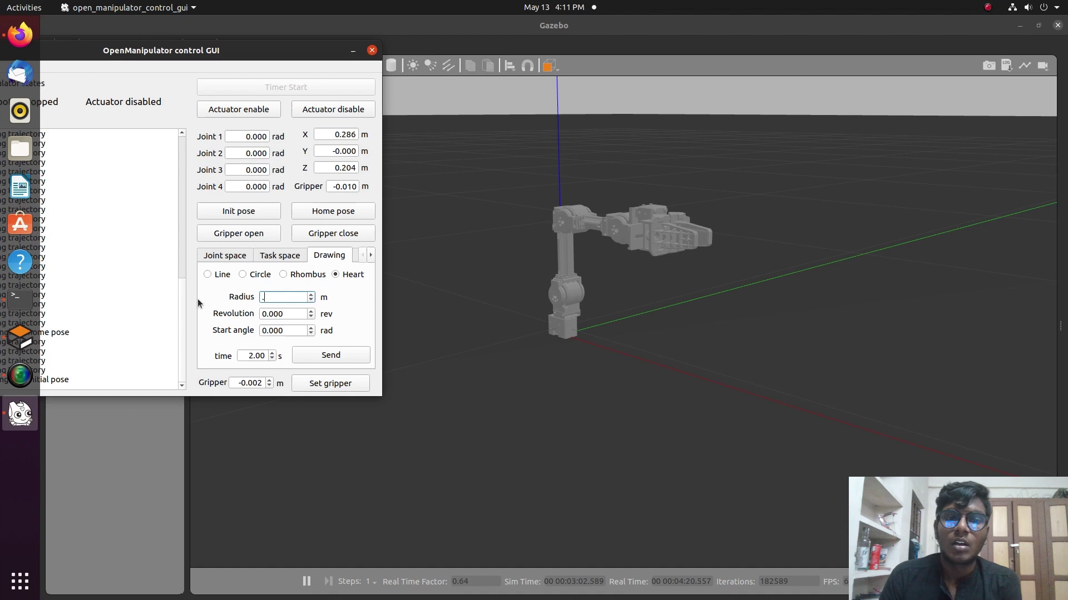
{"action": "type", "text": "50"}
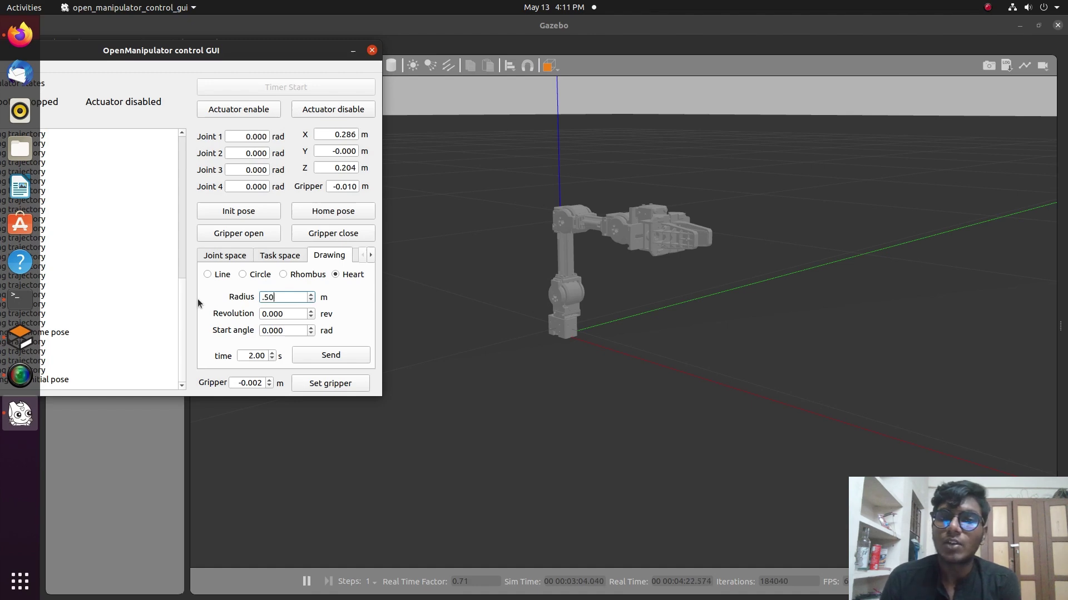
{"action": "left_click", "coordinate": [294, 314]}
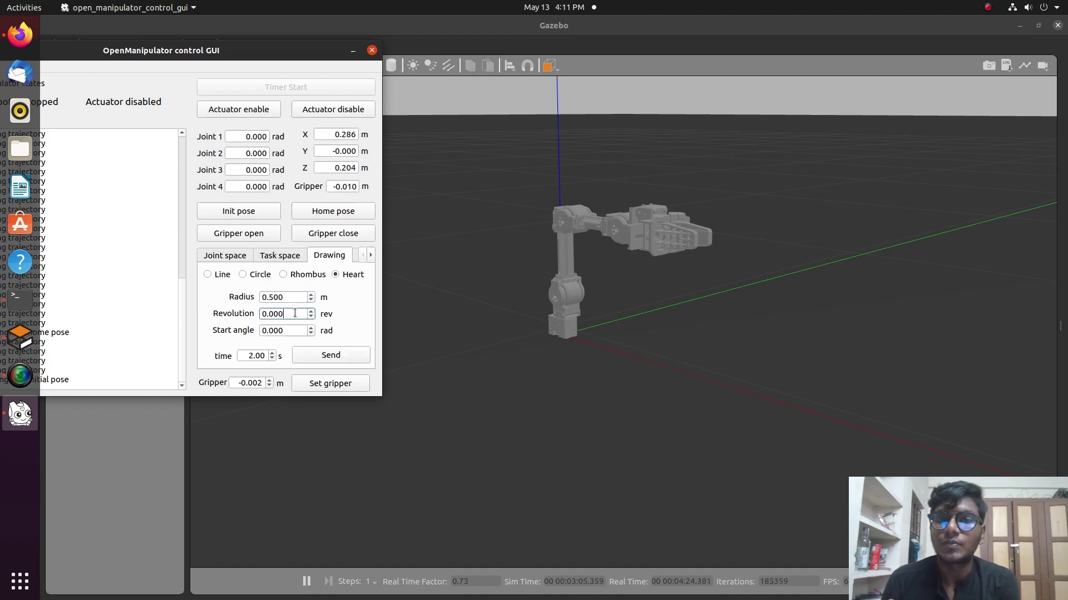
{"action": "left_click_drag", "start_coordinate": [294, 314], "coordinate": [224, 315]}
{"action": "type", "text": "10"}
{"action": "left_click_drag", "start_coordinate": [300, 330], "coordinate": [231, 333]}
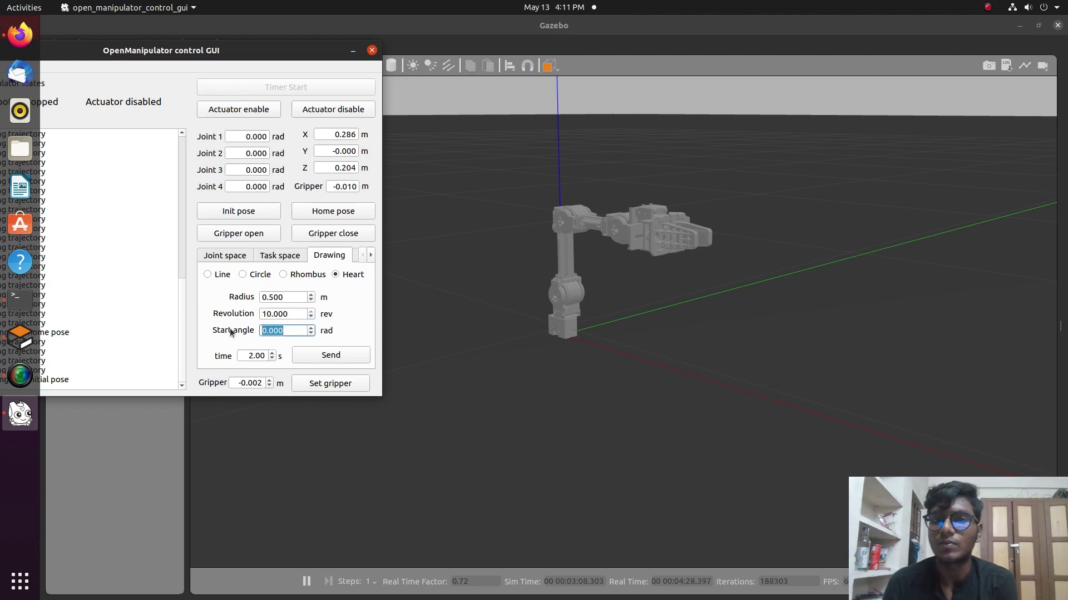